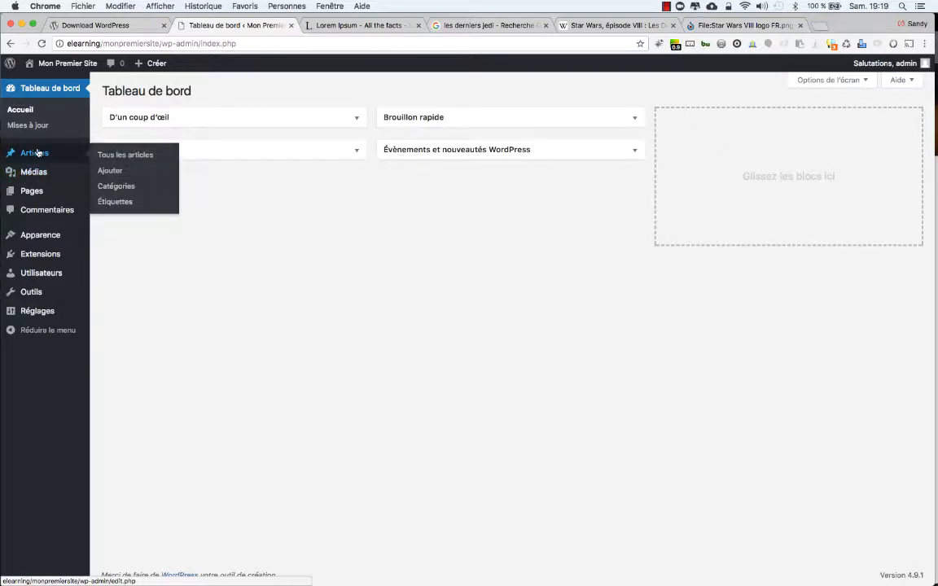
Open the Ouverture page for editing from the list of all pages
mouse_move(35, 172)
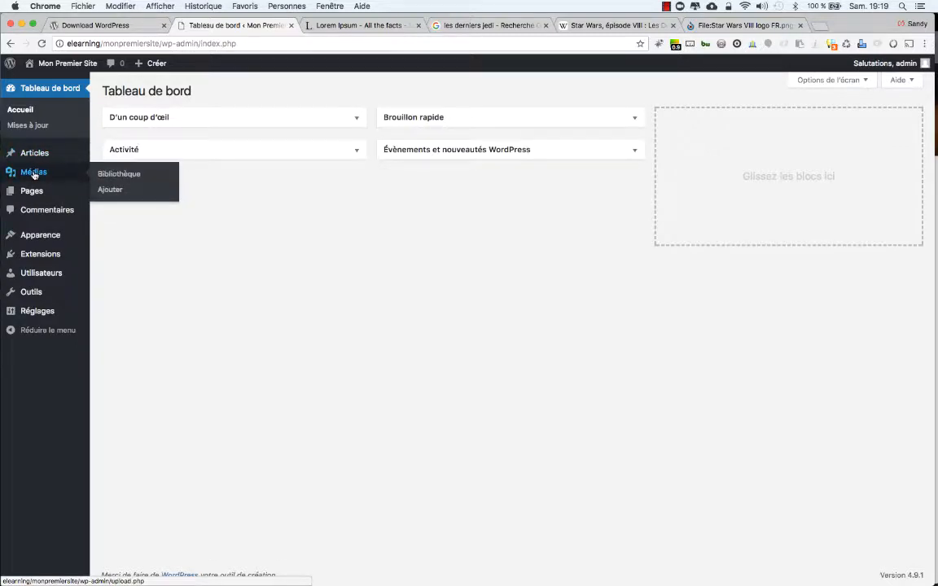
mouse_move(47, 198)
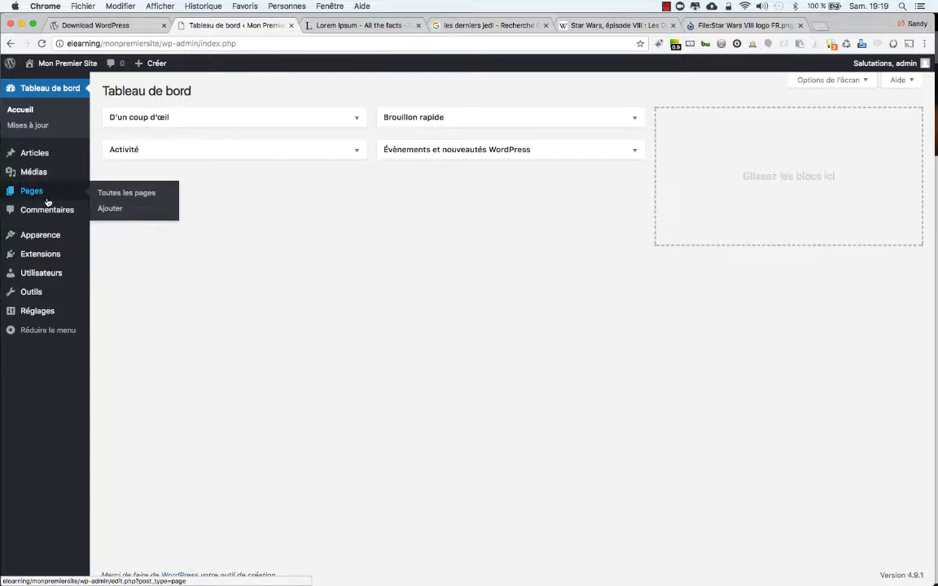
click(121, 197)
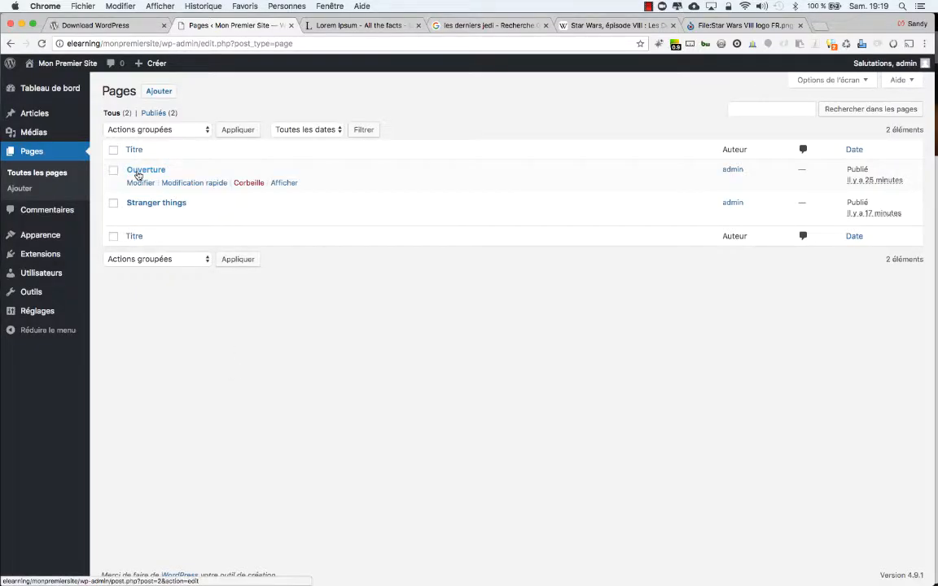
click(145, 170)
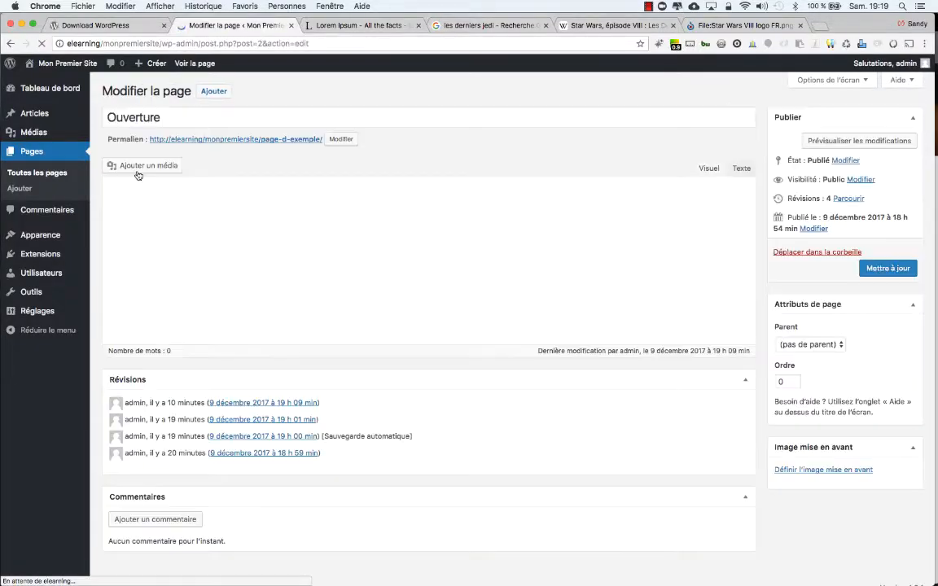
scroll(290, 150, down, 1)
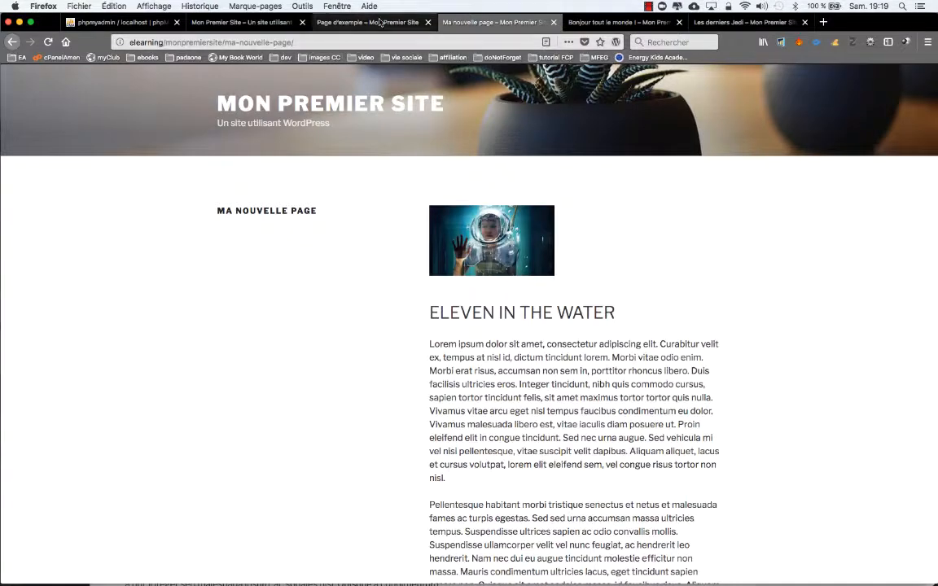
Switch to Firefox, reload the example page and check the other open pages and articles of the site
click(324, 23)
click(321, 41)
key(Return)
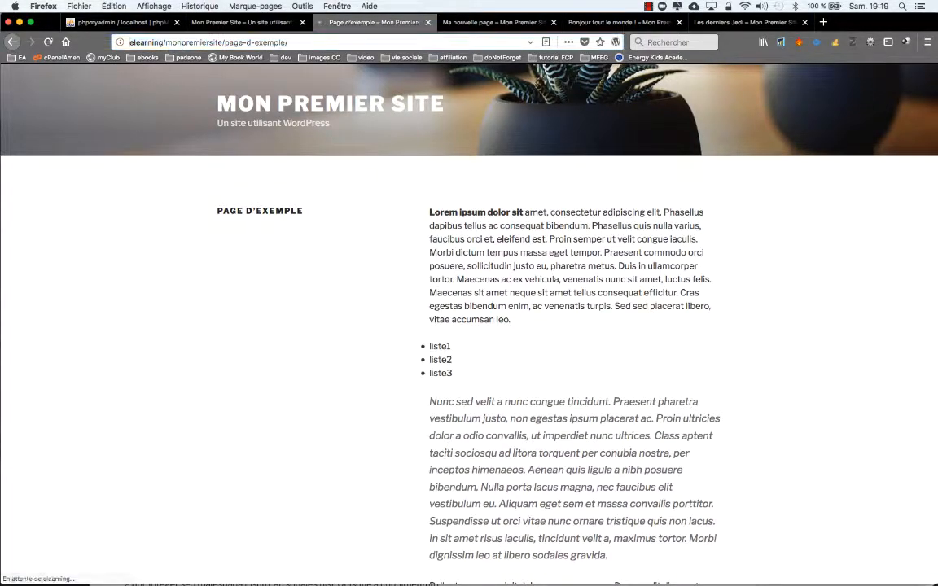
click(468, 24)
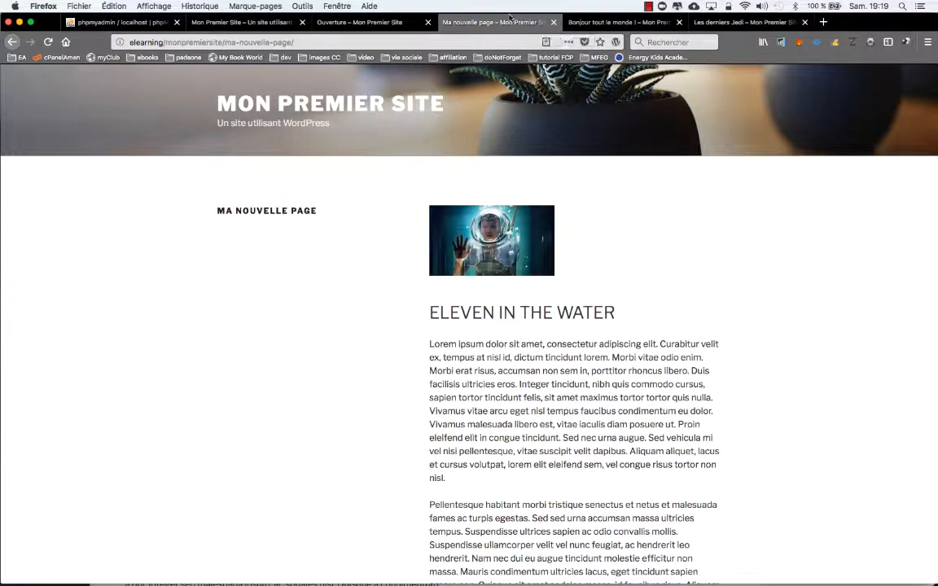
click(603, 22)
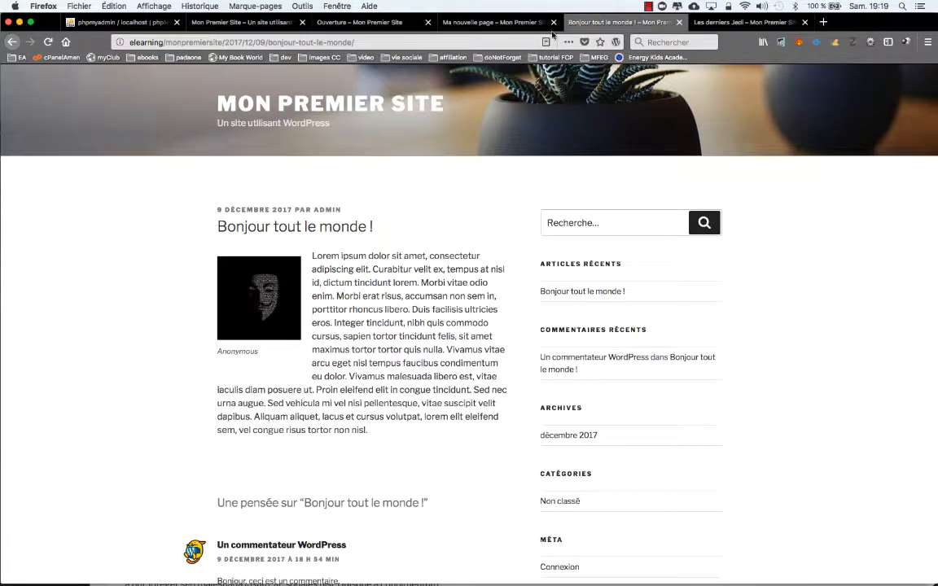
click(758, 28)
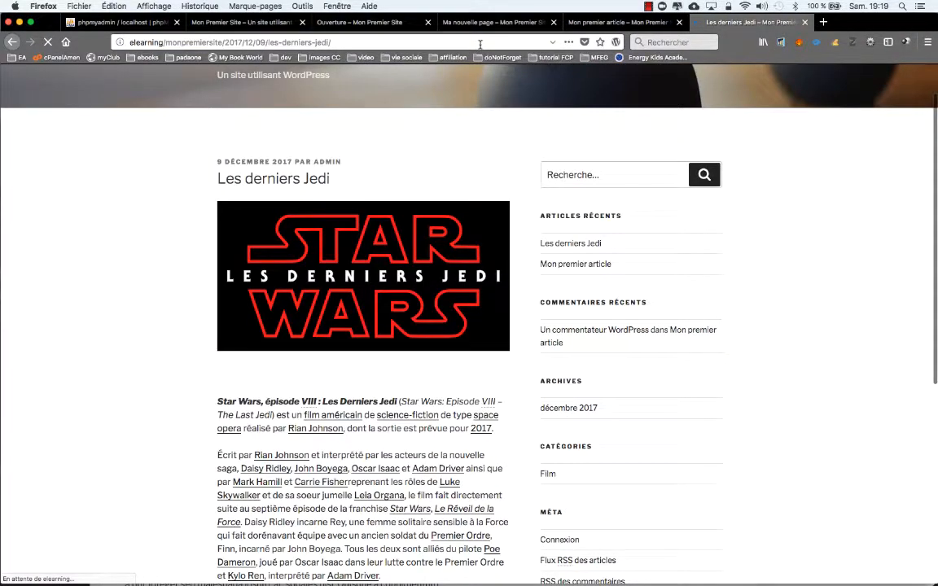
Close the four page and article tabs and reload the home page at elearning/monpremiersite/
click(353, 24)
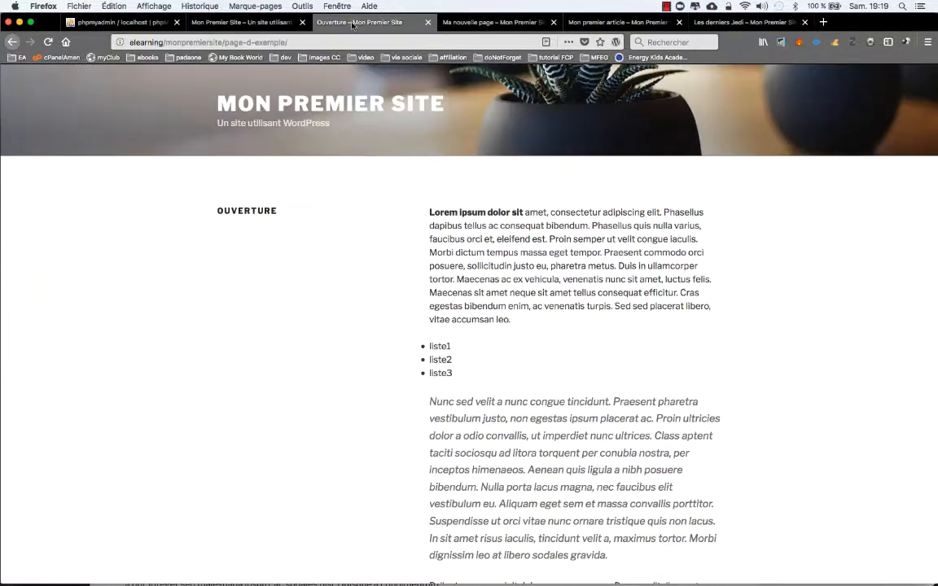
click(427, 23)
click(428, 23)
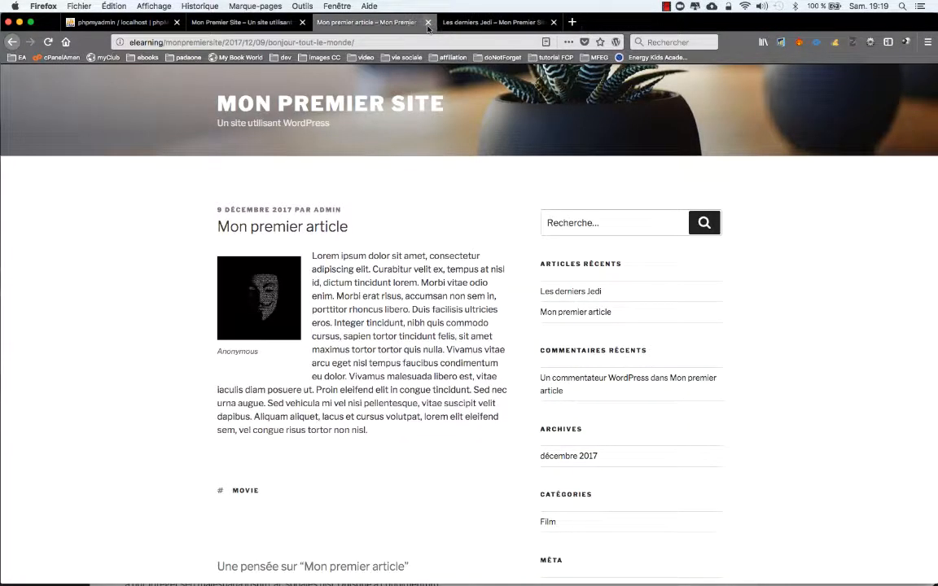
click(428, 23)
click(427, 23)
click(297, 43)
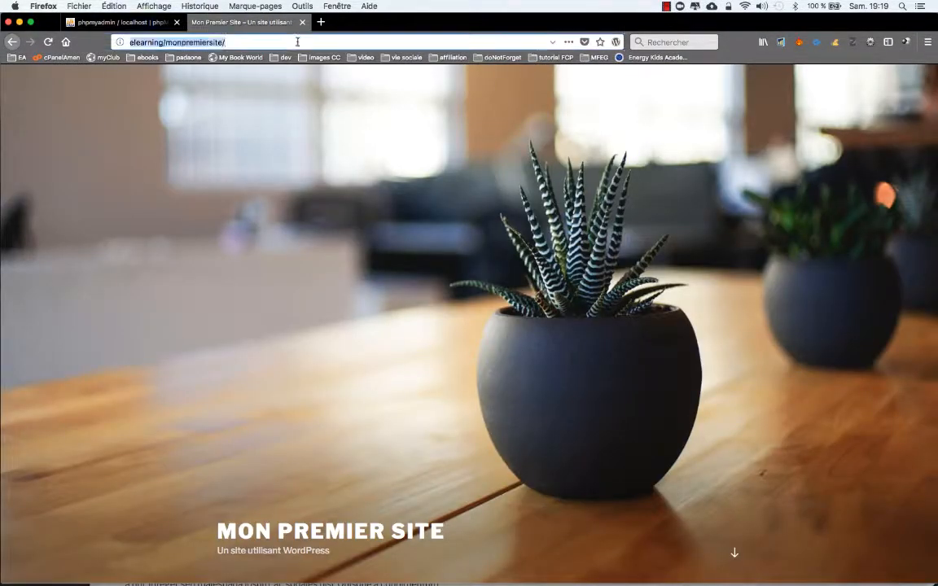
key(Return)
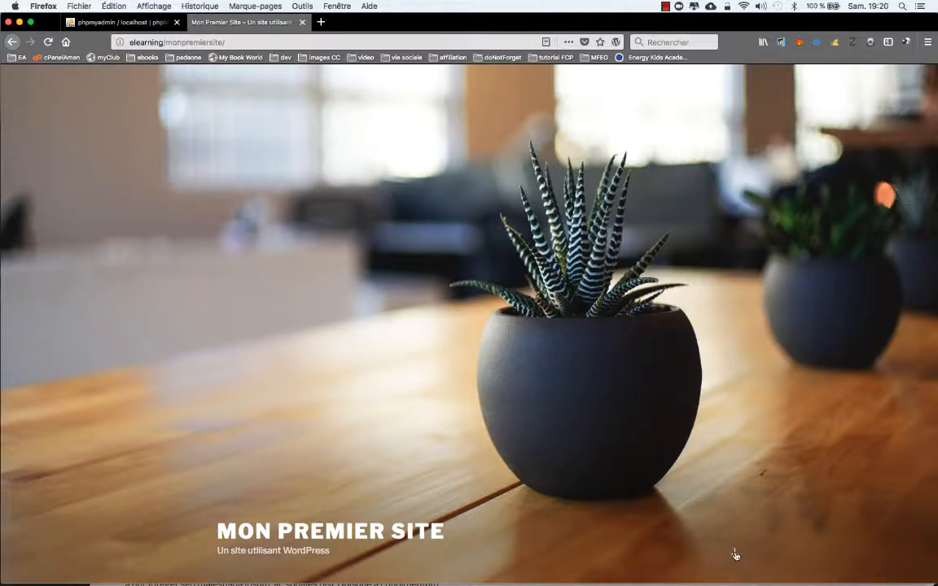
Look through the home page's articles and sidebar in the current theme
click(735, 555)
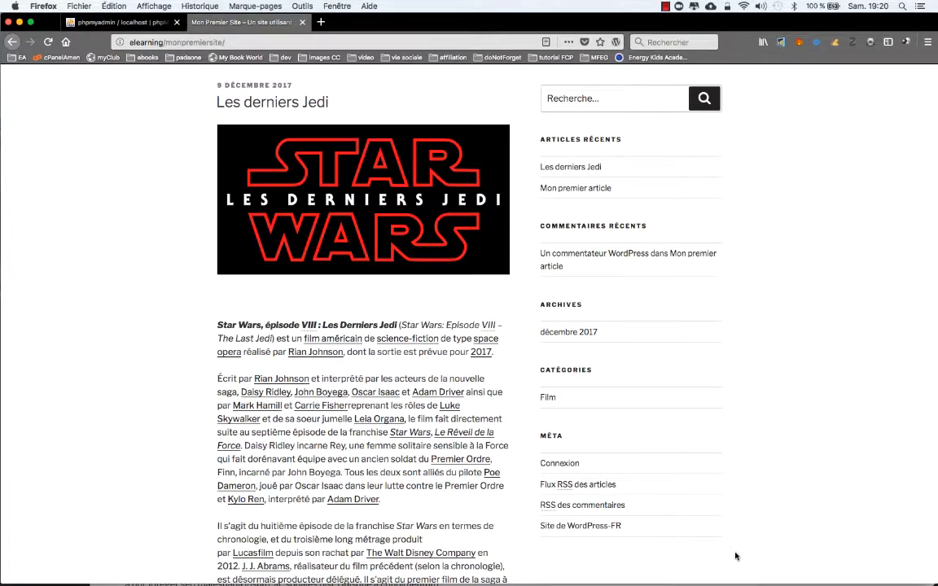
scroll(735, 556, down, 8)
scroll(735, 556, up, 10)
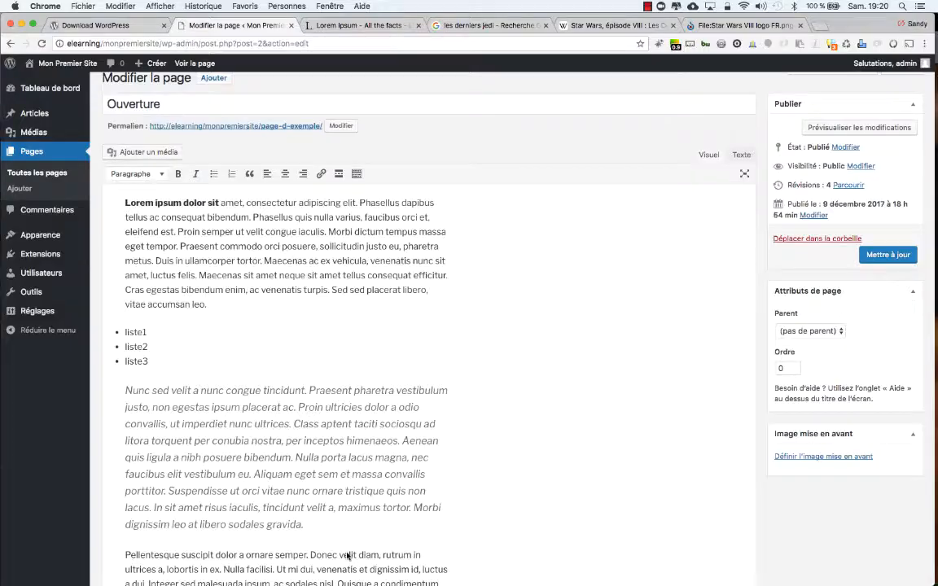
Switch to Chrome, activate the Twenty Fifteen theme and reload the site's home page in Firefox to view it
mouse_move(52, 235)
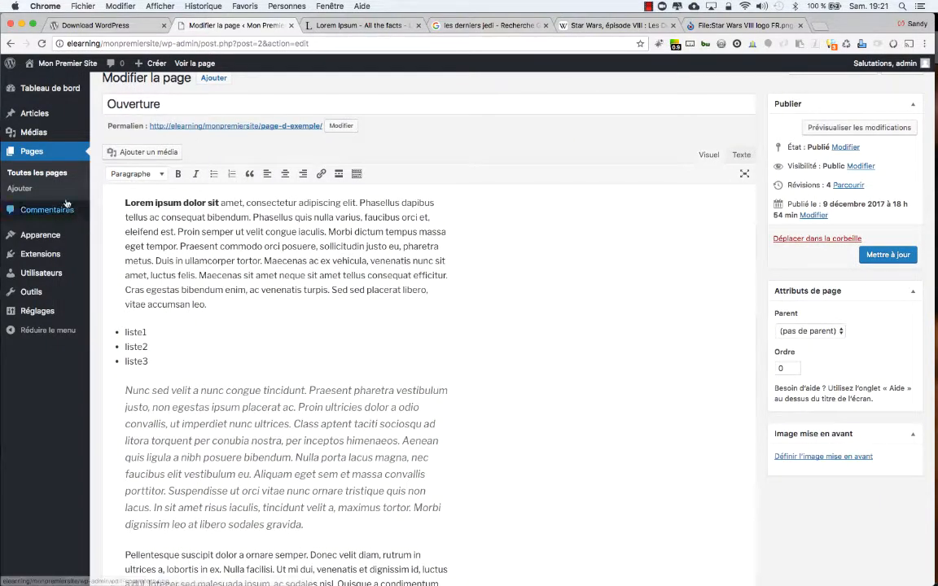
mouse_move(51, 128)
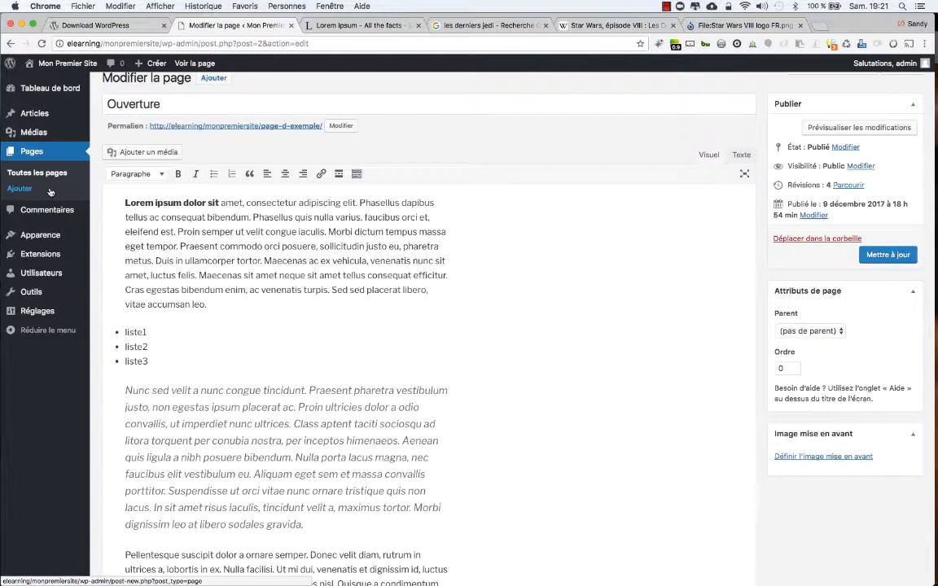
mouse_move(45, 235)
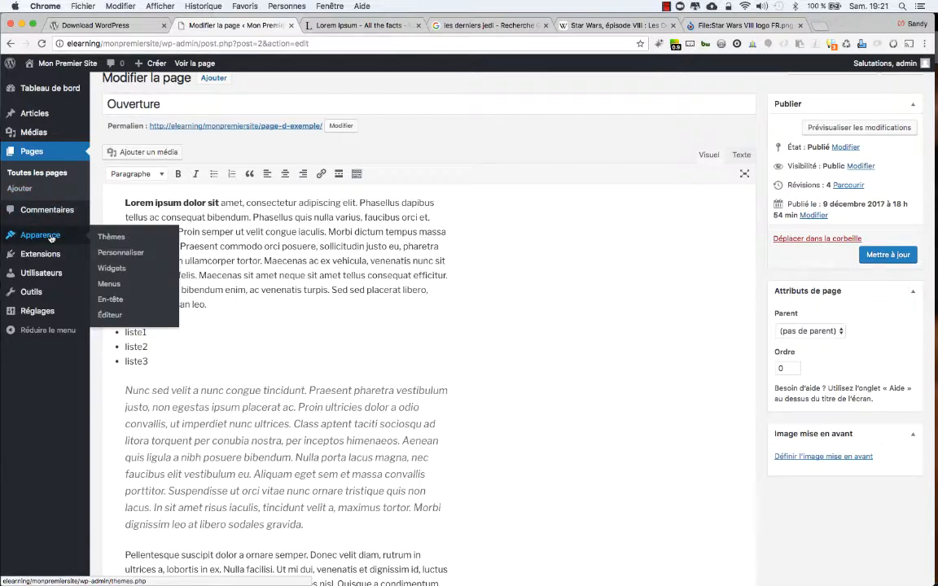
click(111, 237)
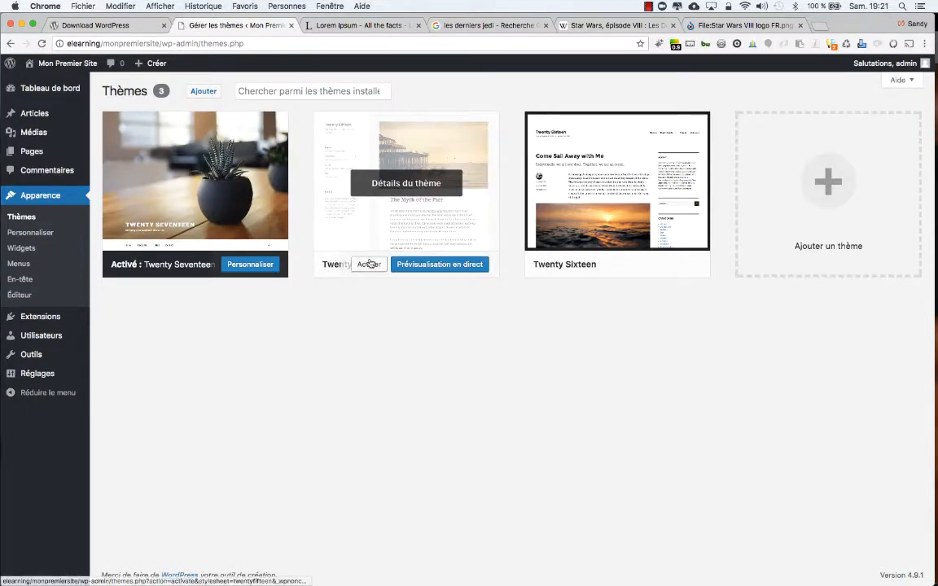
click(369, 264)
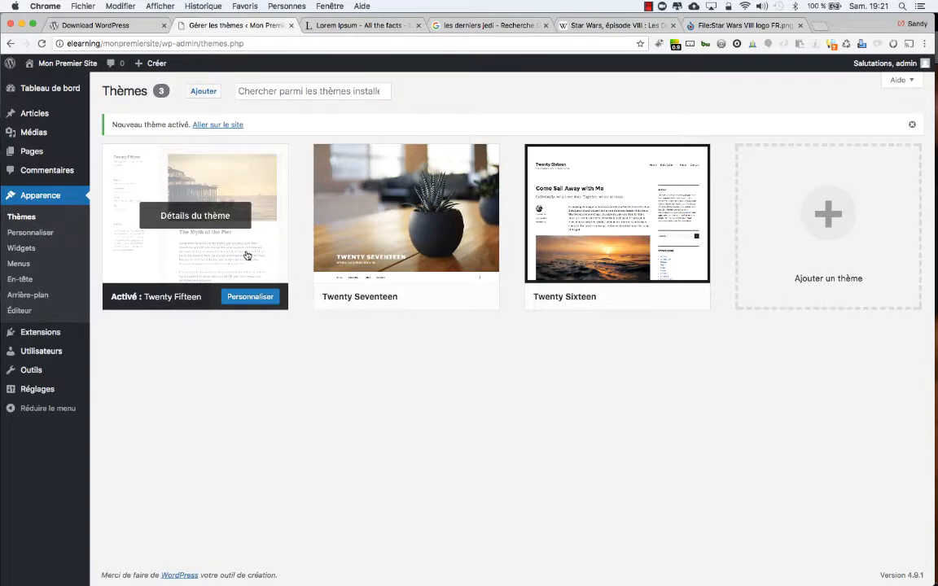
key(super+Tab)
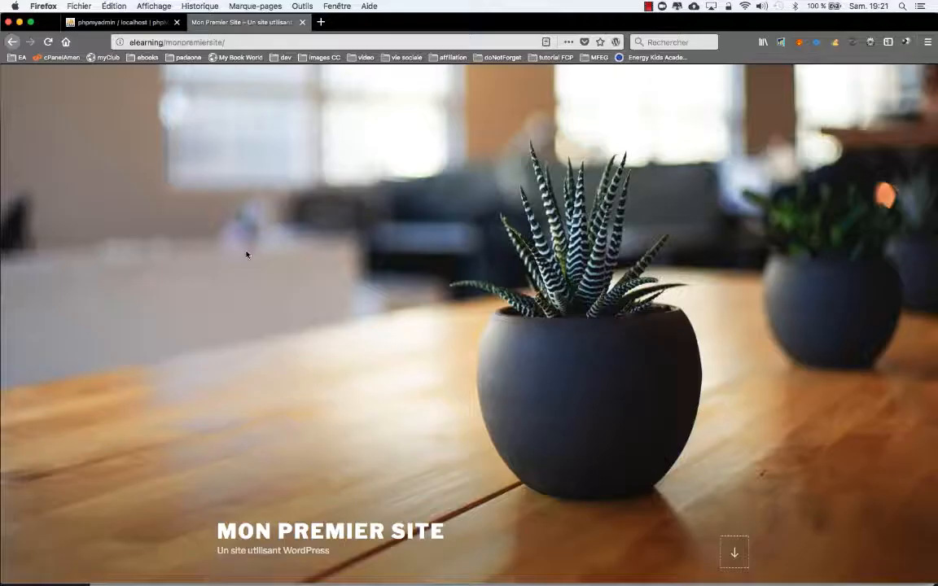
key(super+r)
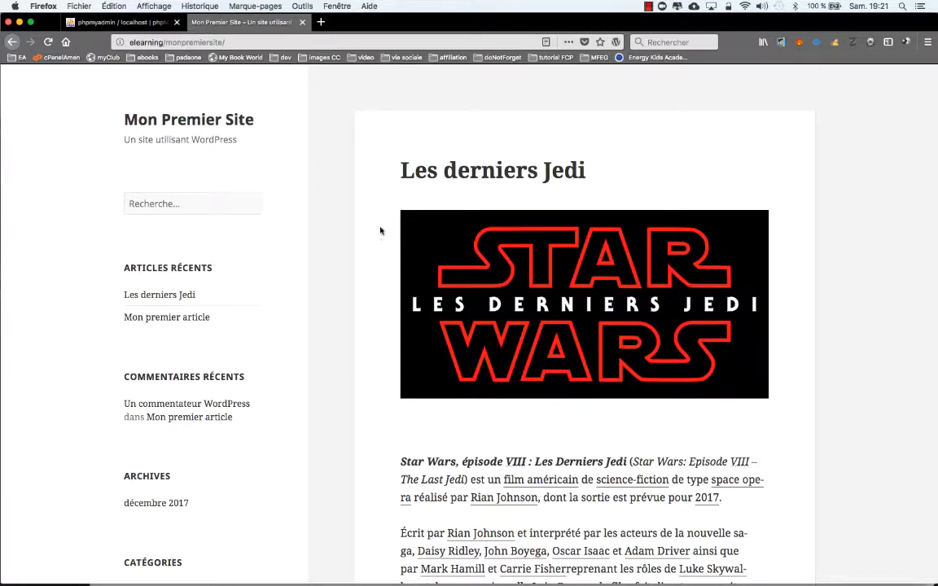
Return to Chrome, activate the Twenty Sixteen theme and reload the site's home page in Firefox to view it
key(super+Tab)
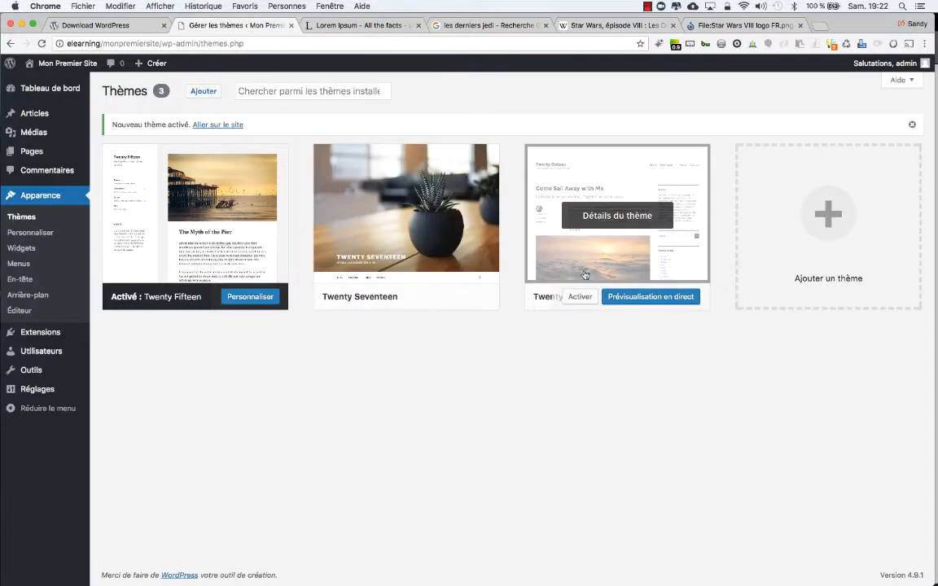
click(583, 295)
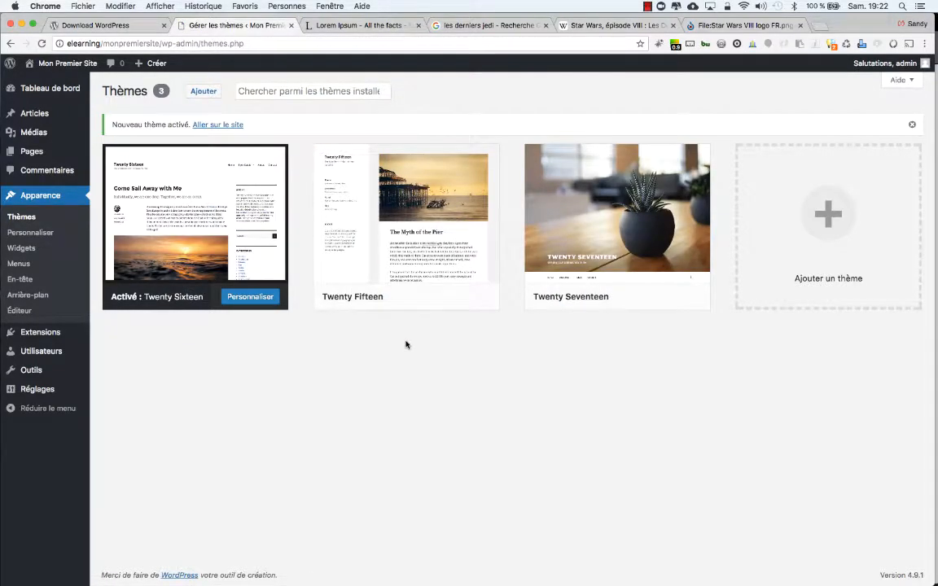
key(super+Tab)
key(super+r)
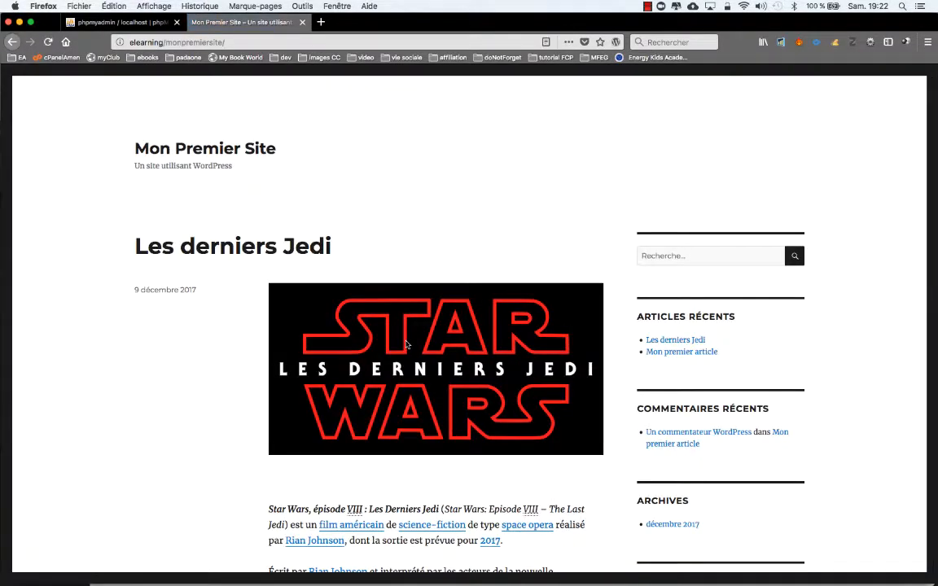
Switch back to Chrome and install the writerBlog theme from the featured themes
key(super+Tab)
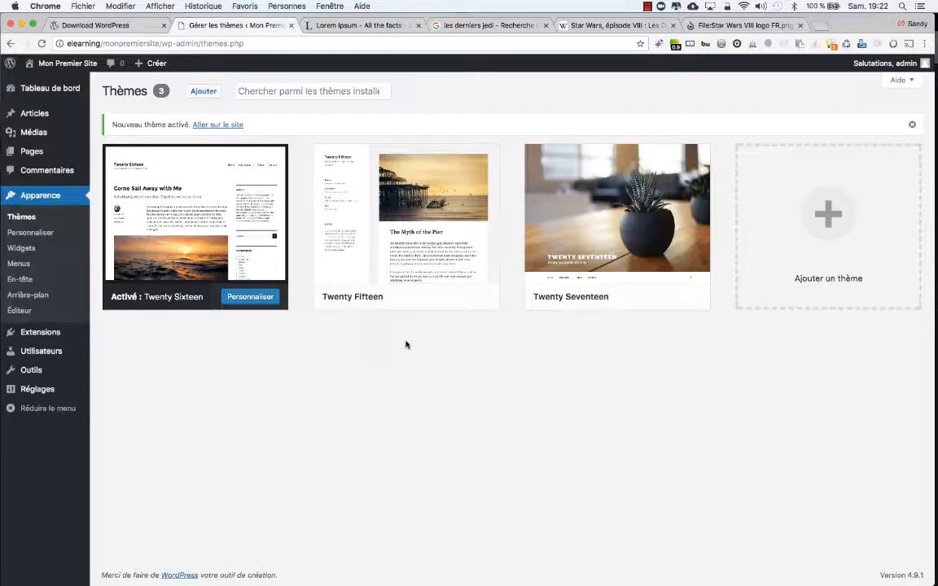
click(838, 229)
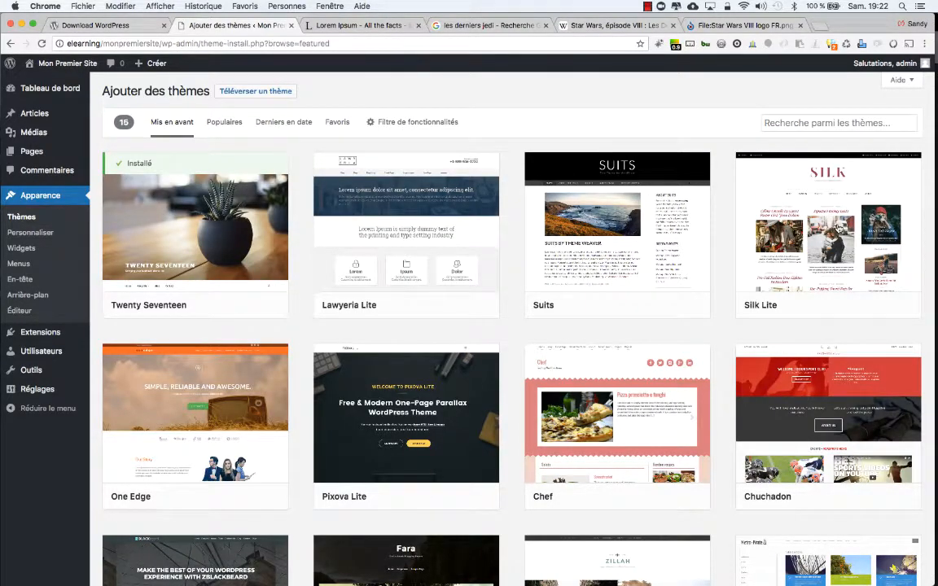
scroll(838, 228, down, 10)
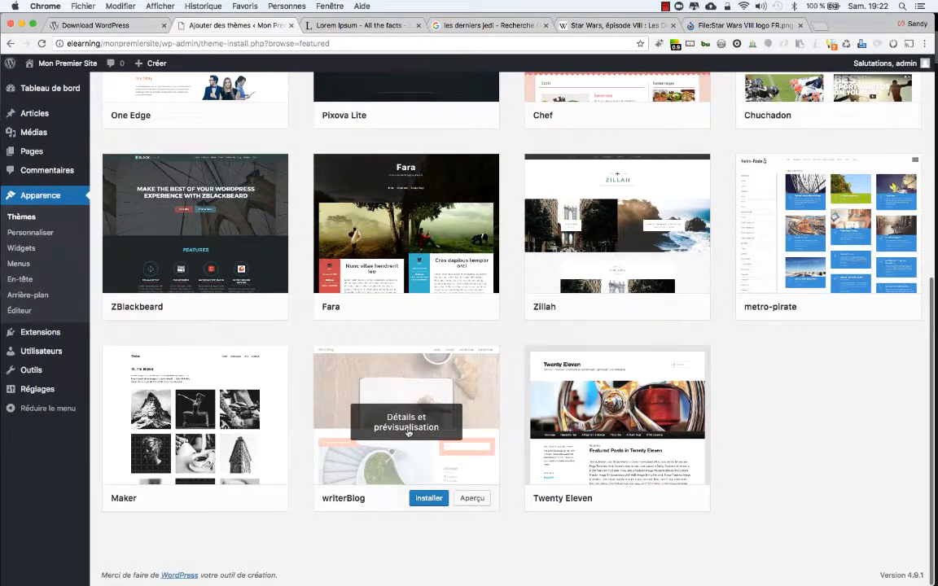
click(431, 500)
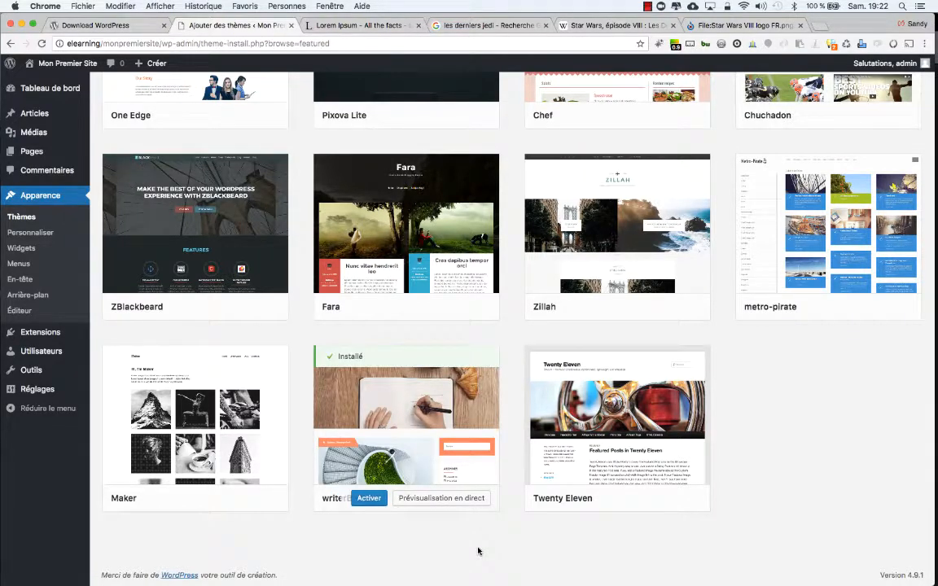
Activate the writerBlog theme and reload the site's home page in Firefox to view it
click(369, 498)
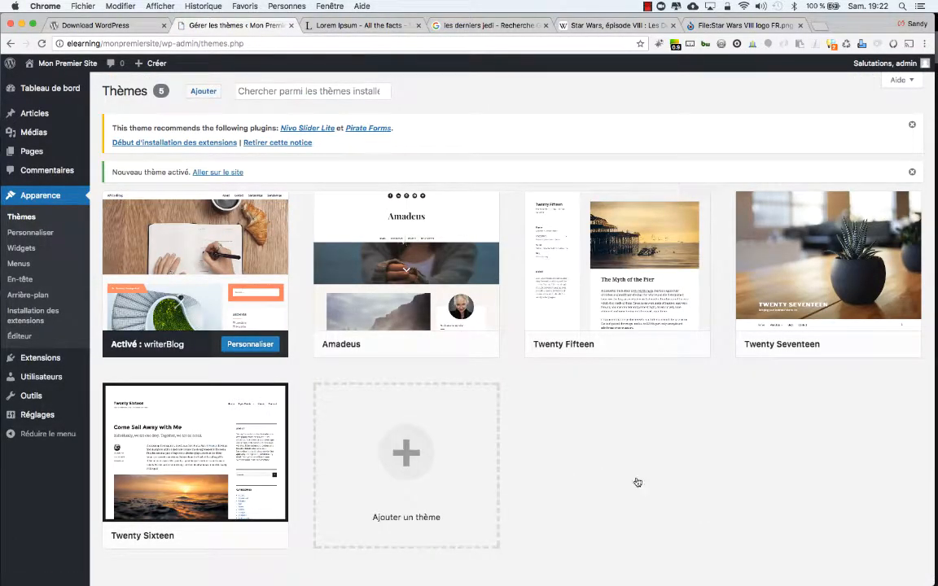
key(super+Tab)
key(super+r)
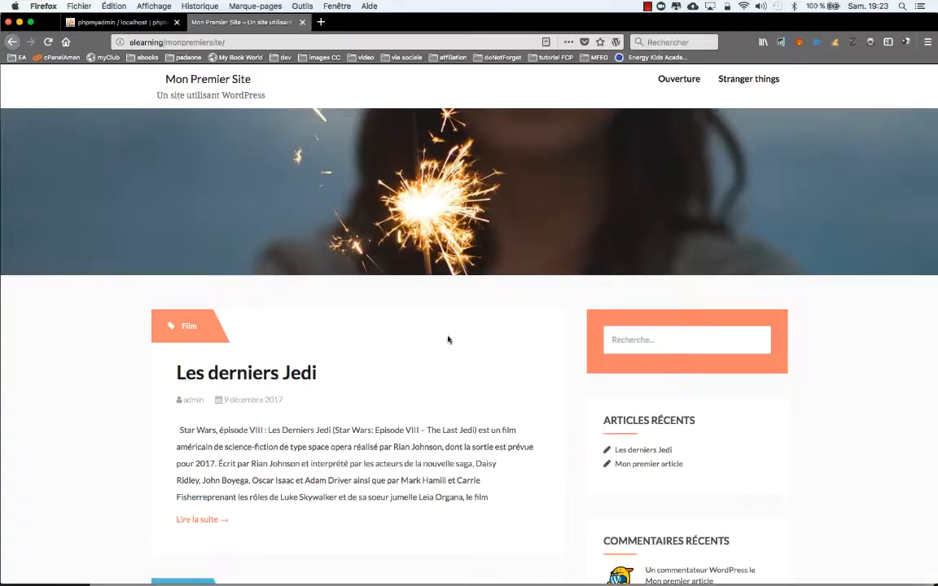
Return to Chrome and browse the featured themes available to add to the site
key(super+Tab)
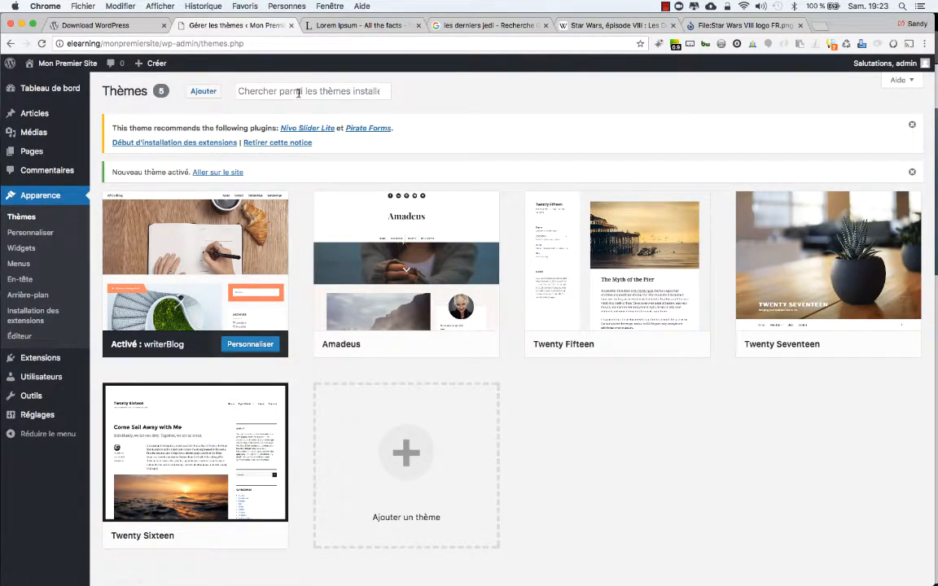
click(205, 92)
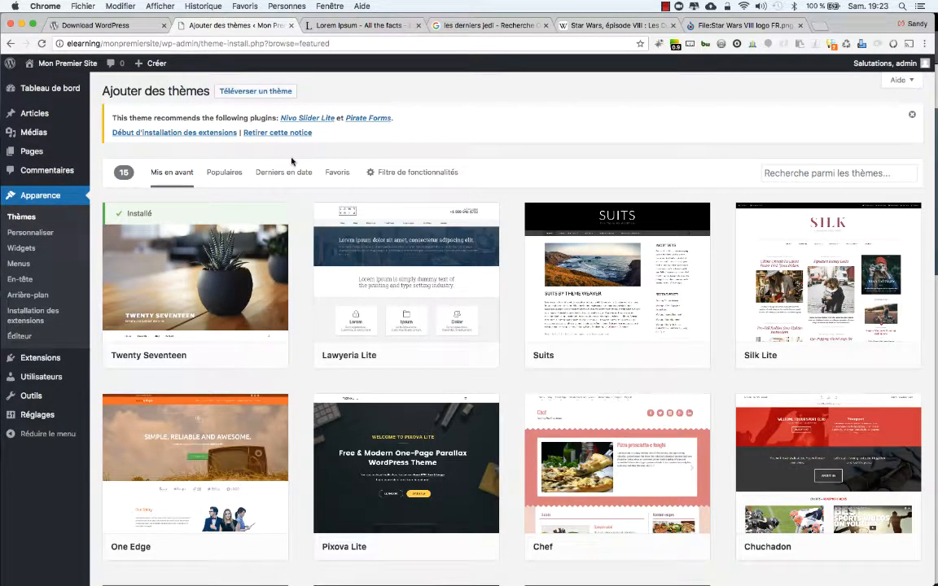
scroll(398, 355, down, 8)
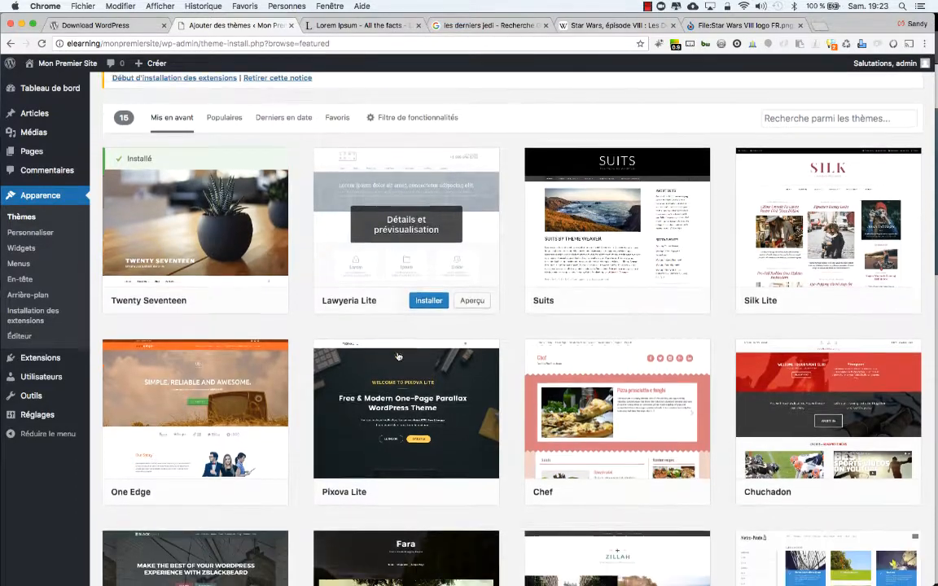
scroll(398, 356, down, 3)
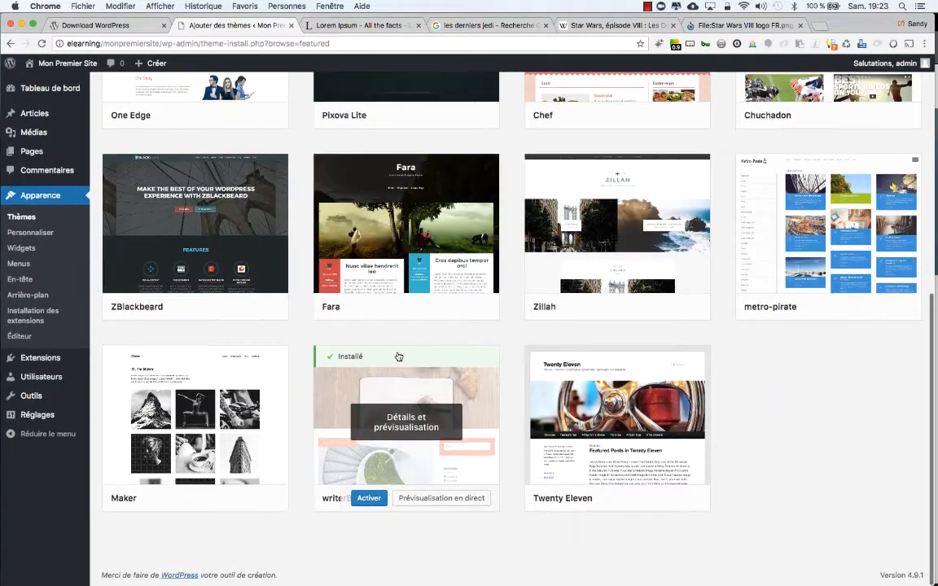
Activate the installed Twenty Seventeen theme from the featured themes
scroll(398, 356, up, 11)
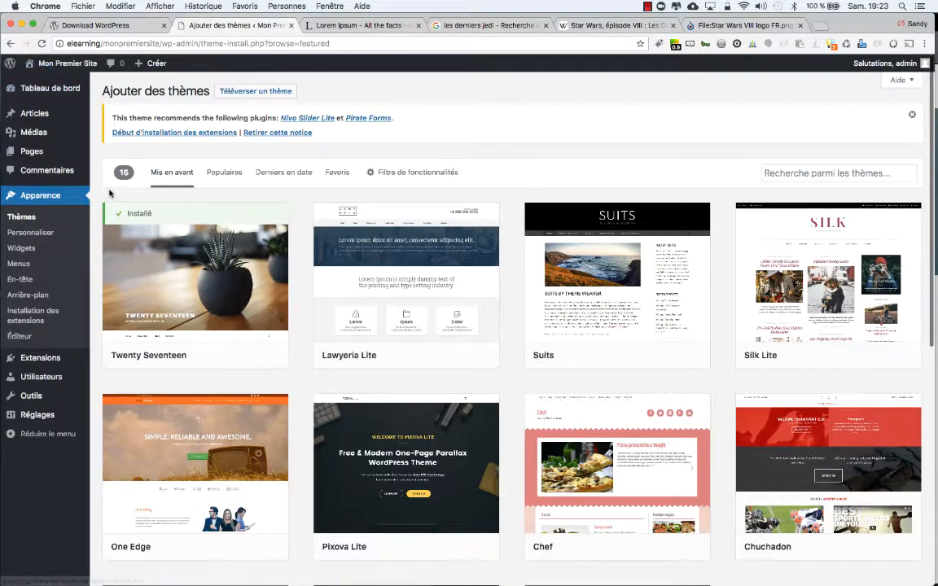
mouse_move(166, 358)
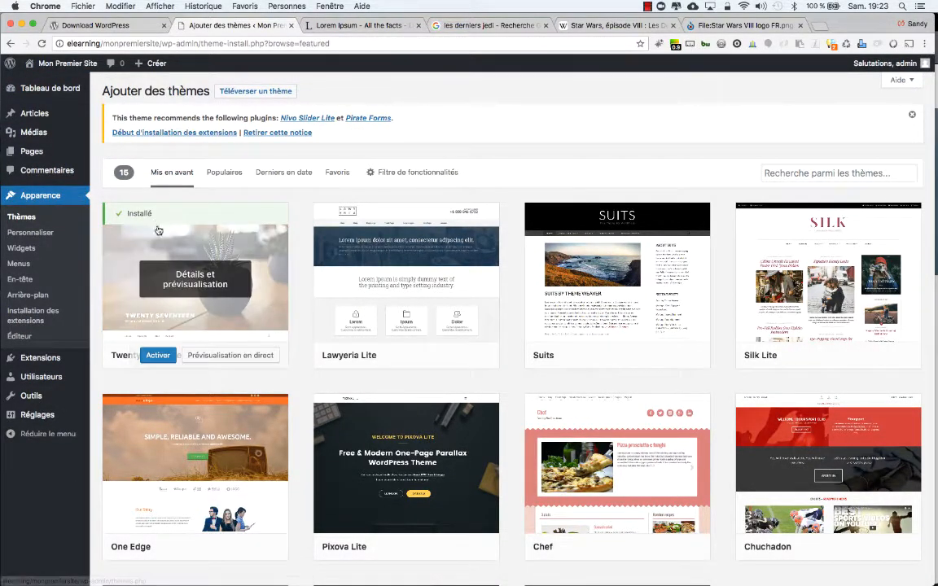
click(165, 358)
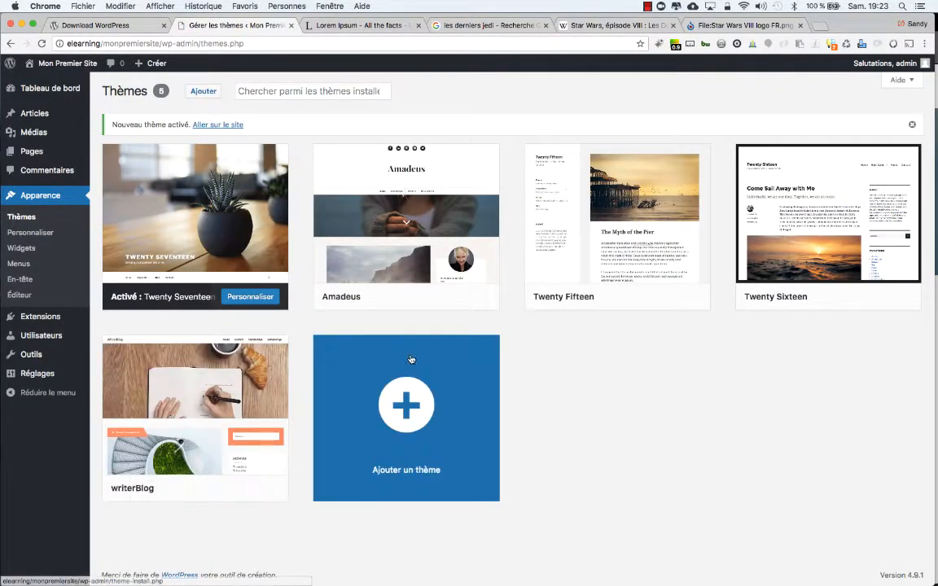
Open the customization of the active Twenty Seventeen theme and change the site's slogan to "Hello World" in its identity settings
click(250, 297)
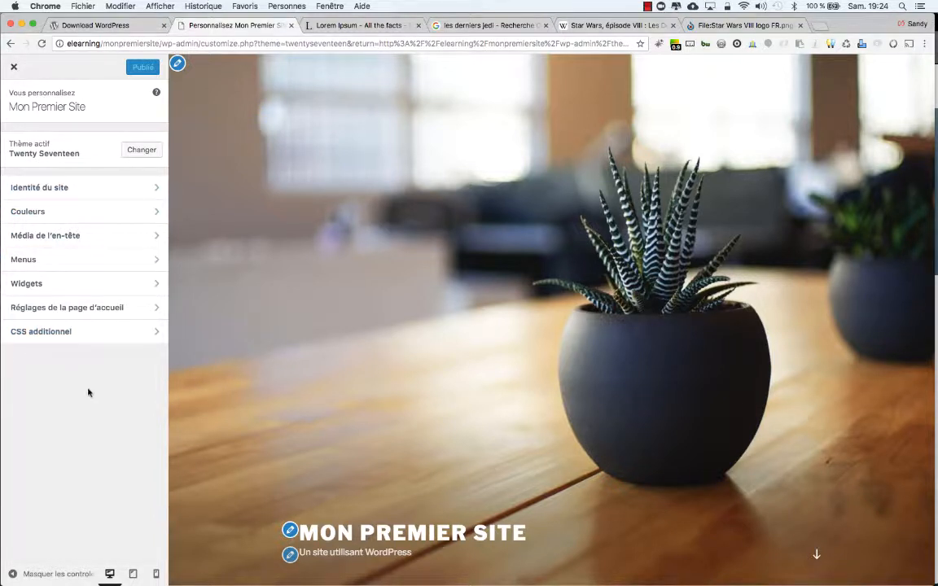
click(100, 188)
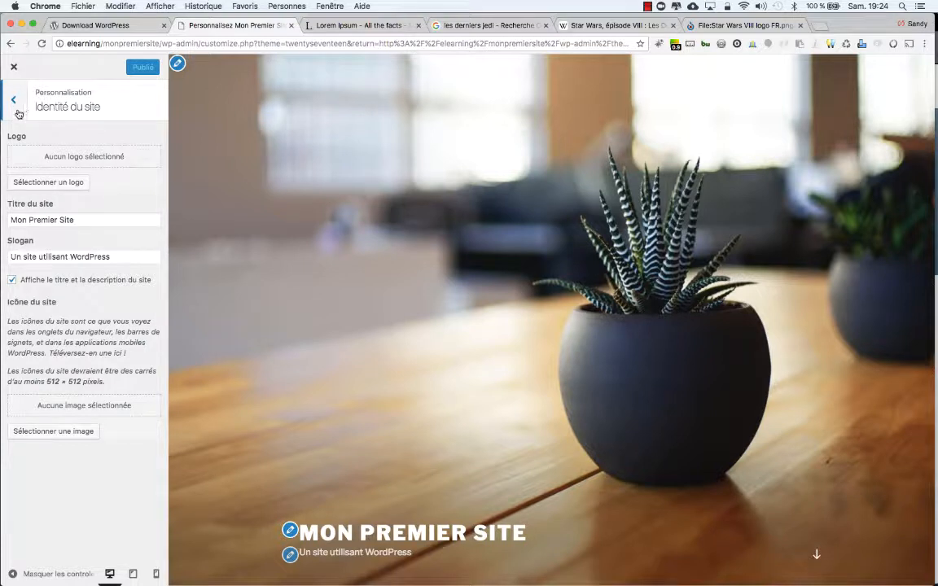
triple_click(83, 220)
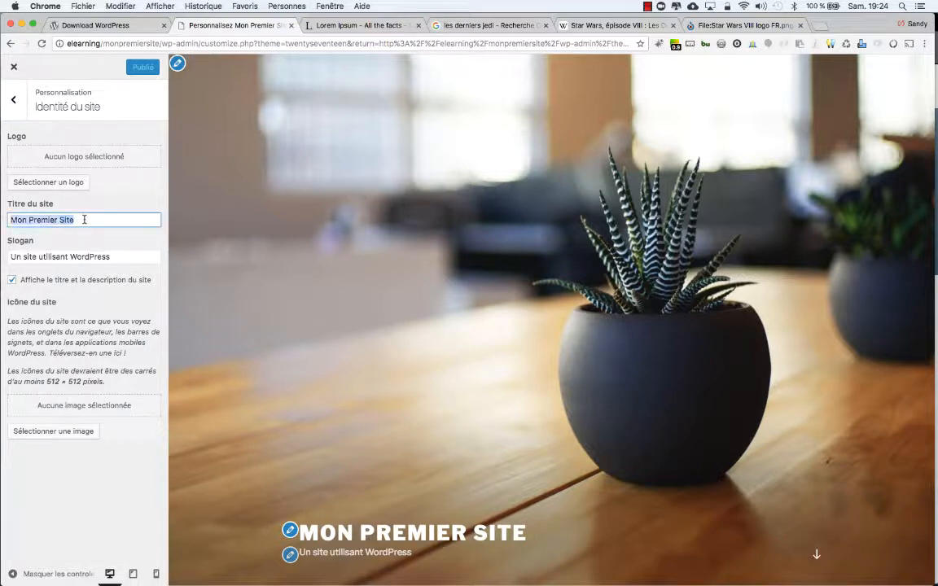
drag(70, 257, 103, 259)
triple_click(103, 259)
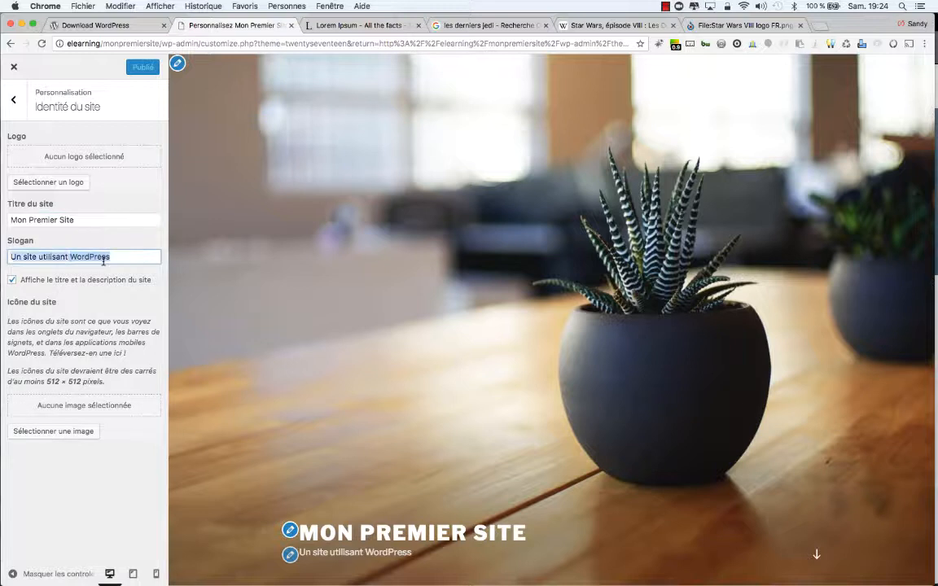
key(BackSpace)
text(Hello World)
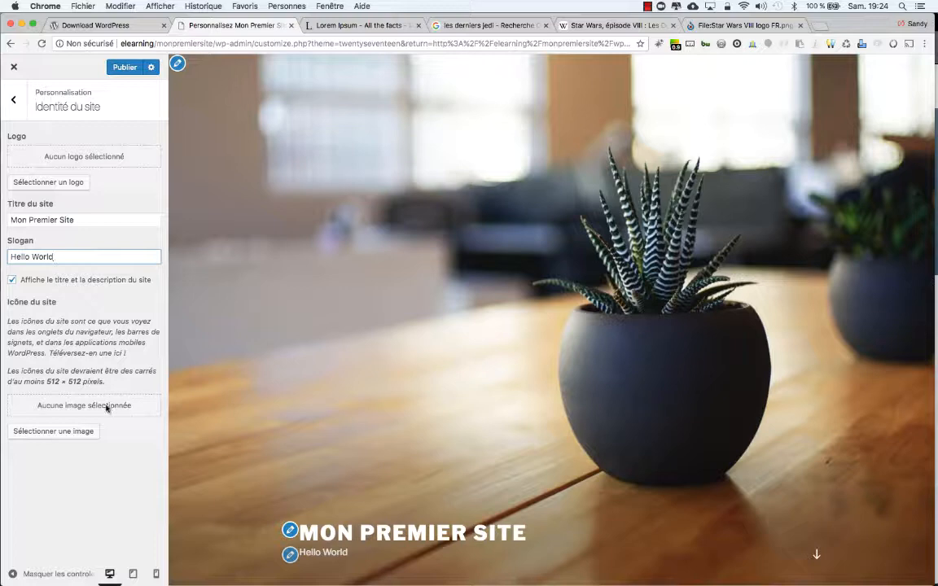
click(54, 432)
click(160, 195)
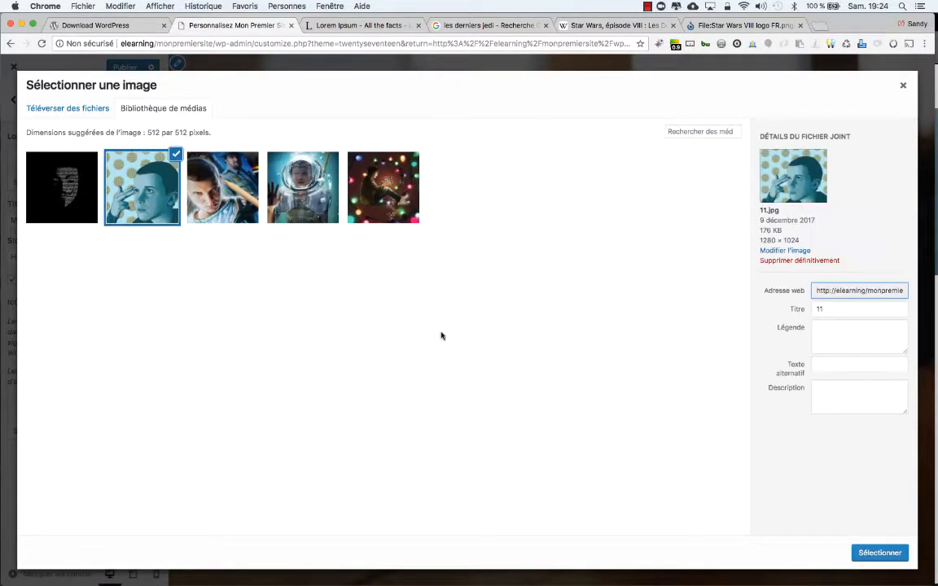
click(867, 552)
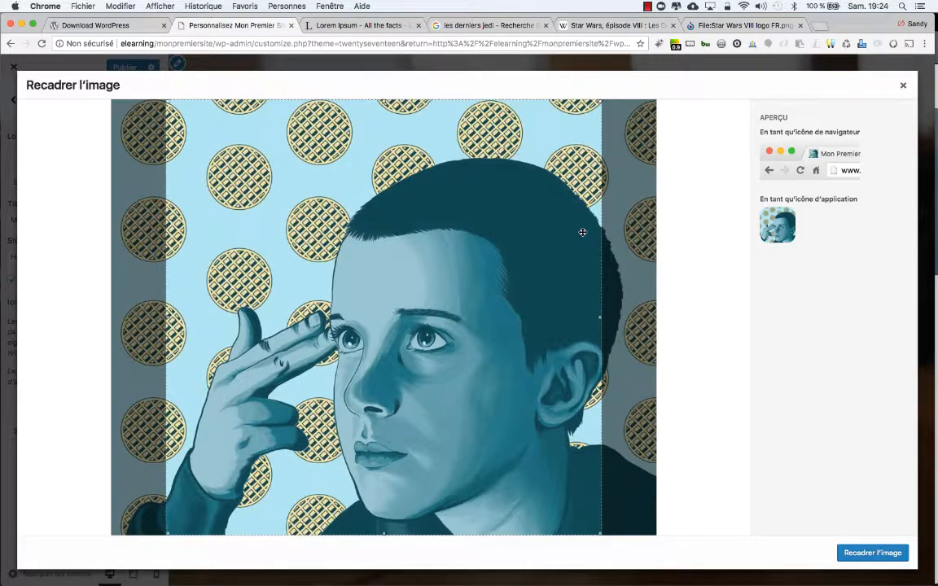
click(902, 85)
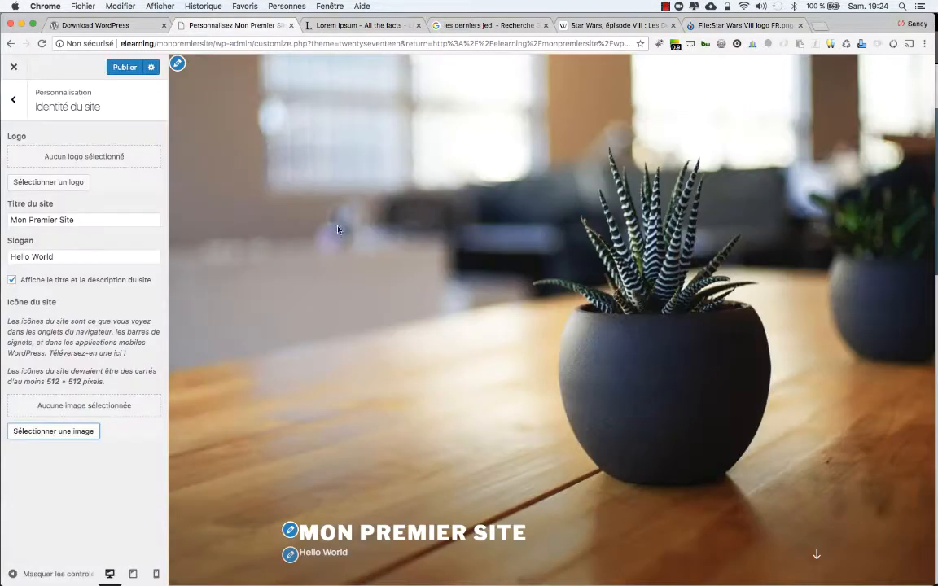
Set the site icon from 11.jpg in the media library, cropped to a smaller square of the patterned background in the image's upper-left corner
click(53, 431)
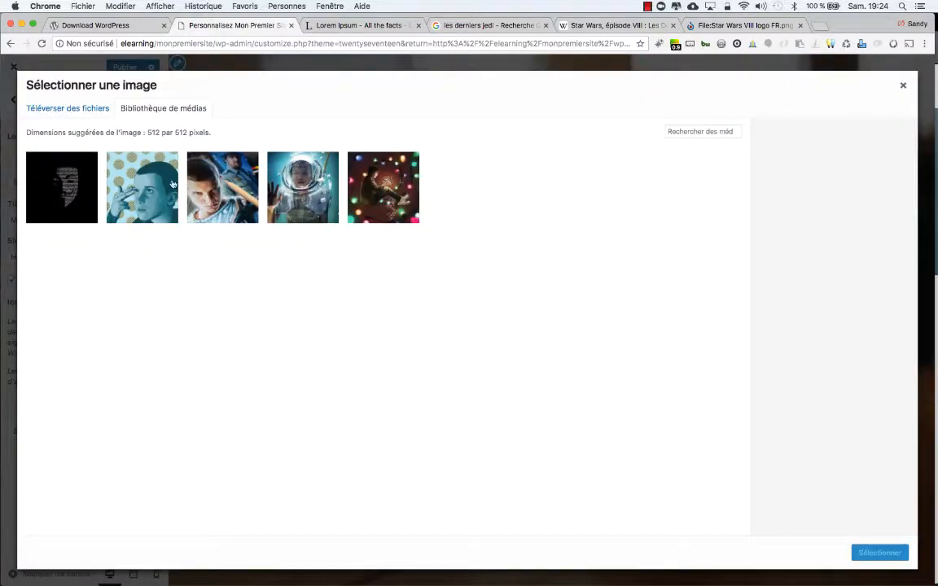
click(142, 166)
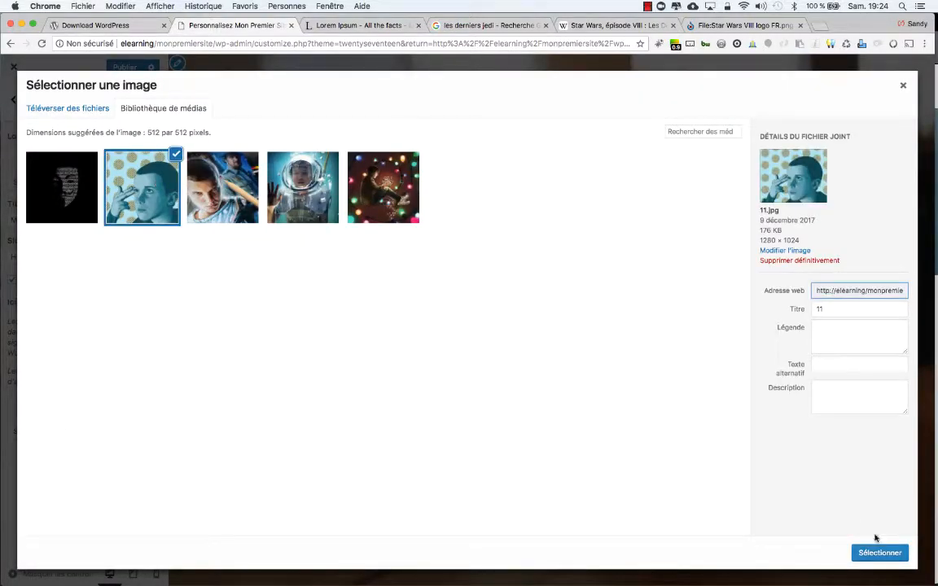
click(879, 554)
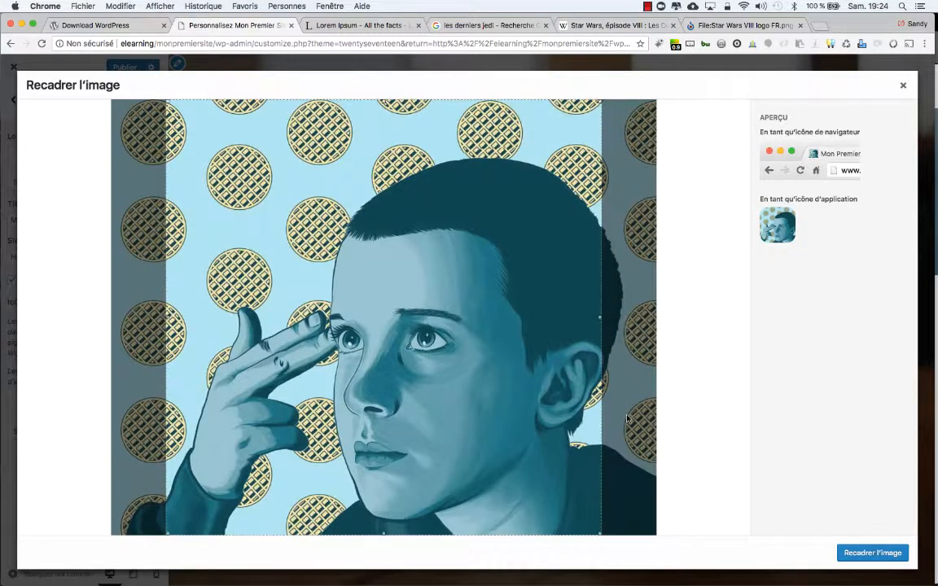
drag(598, 102, 350, 298)
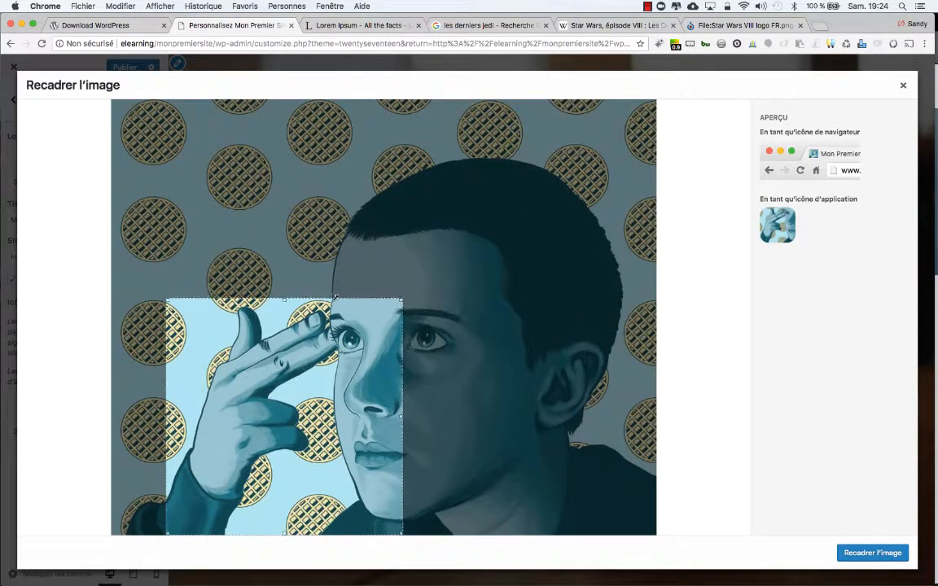
drag(394, 342, 274, 147)
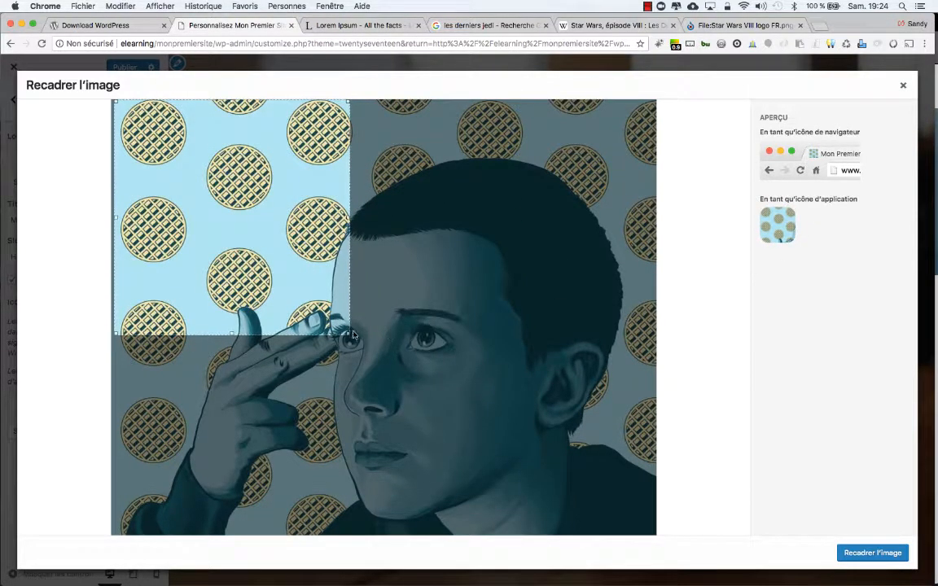
drag(352, 334, 224, 217)
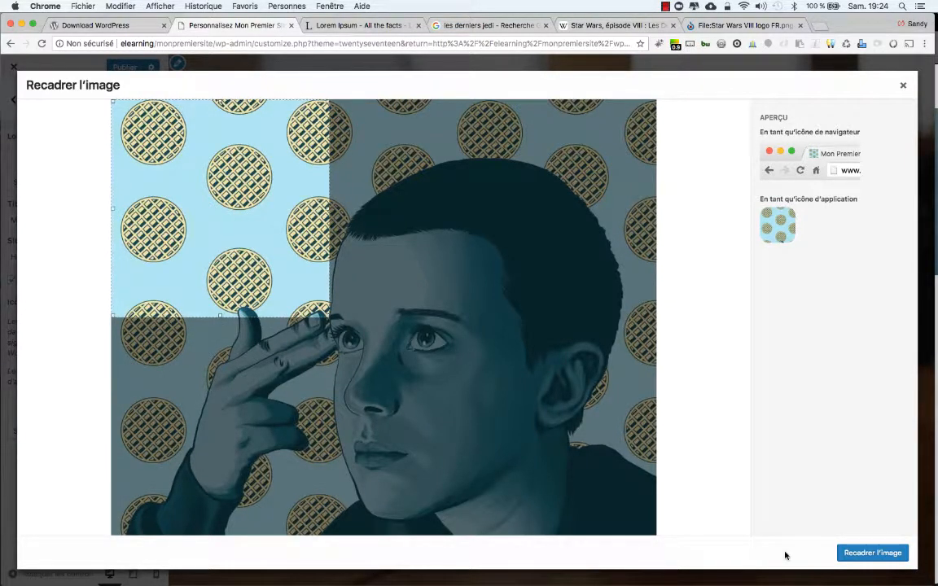
click(883, 554)
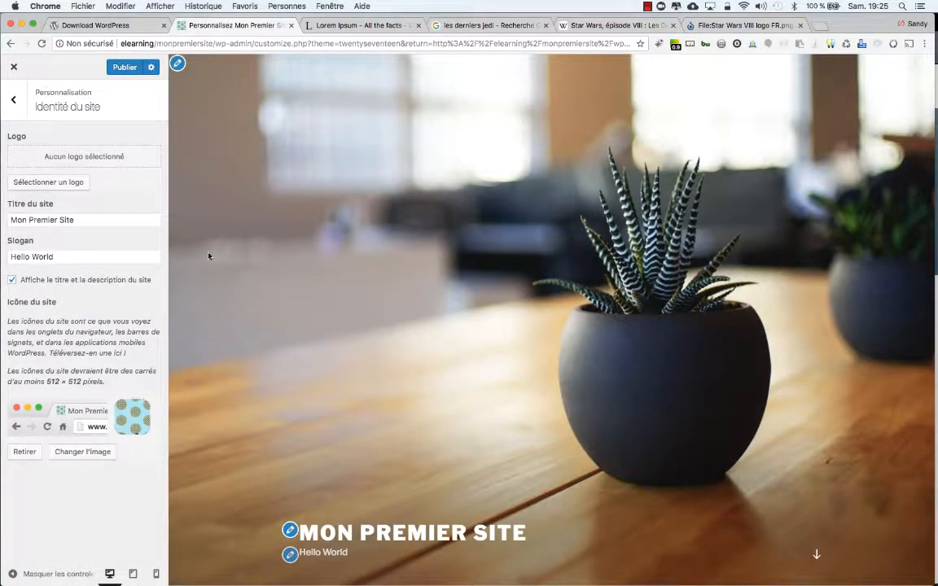
Publish the identity changes and reload the site's home page in Firefox to check the slogan and icon
click(139, 68)
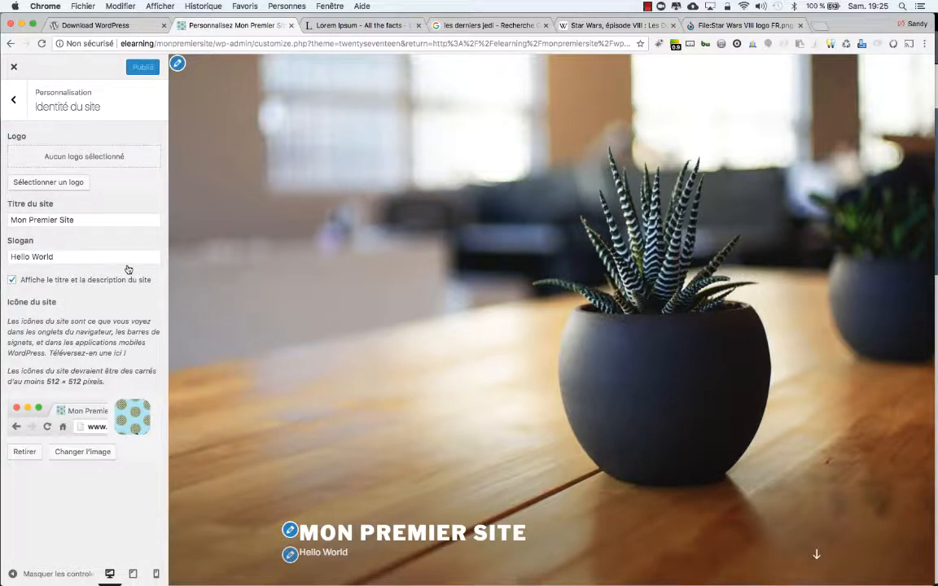
key(super+Tab)
key(super+r)
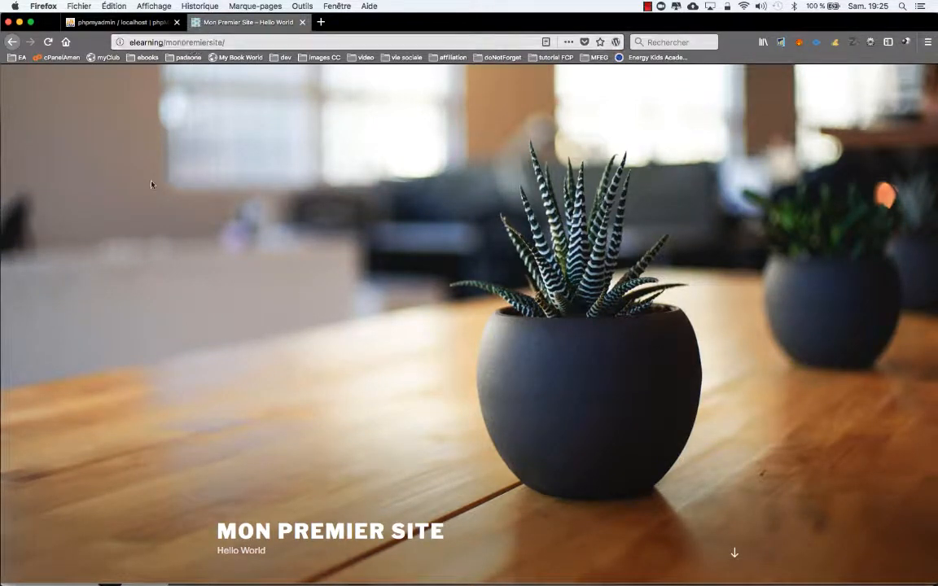
Return to Chrome, set the theme's colour scheme to Foncé and view the posts area in the preview
key(super+Tab)
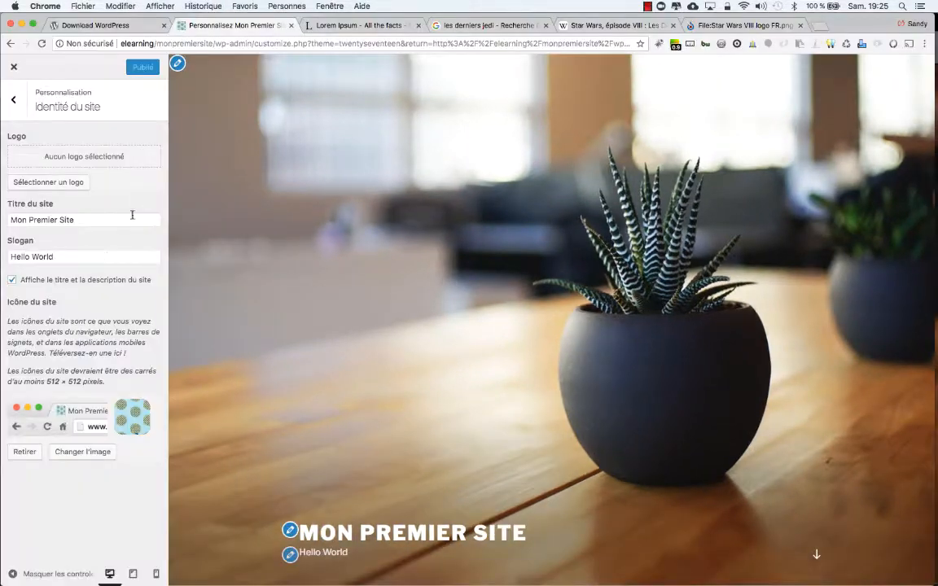
click(13, 104)
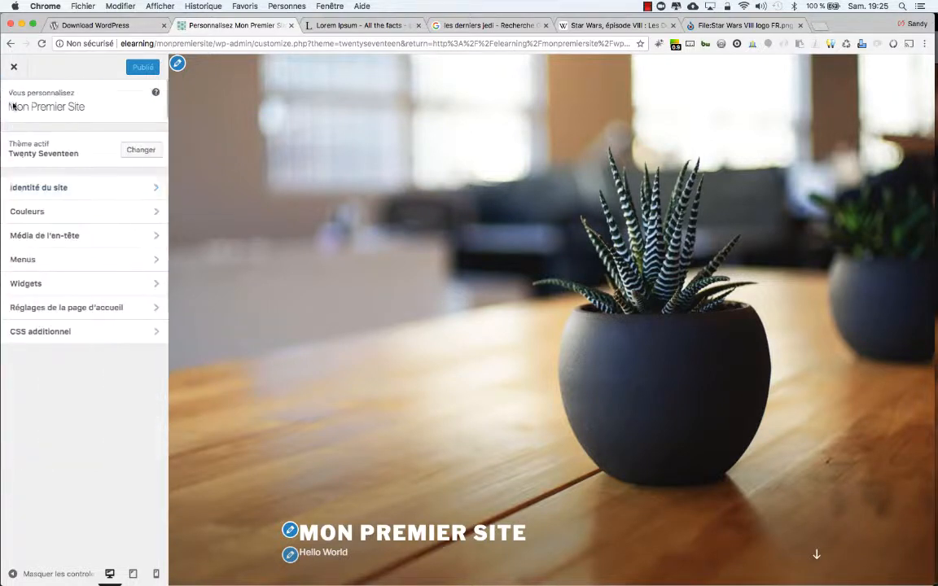
click(72, 215)
click(13, 170)
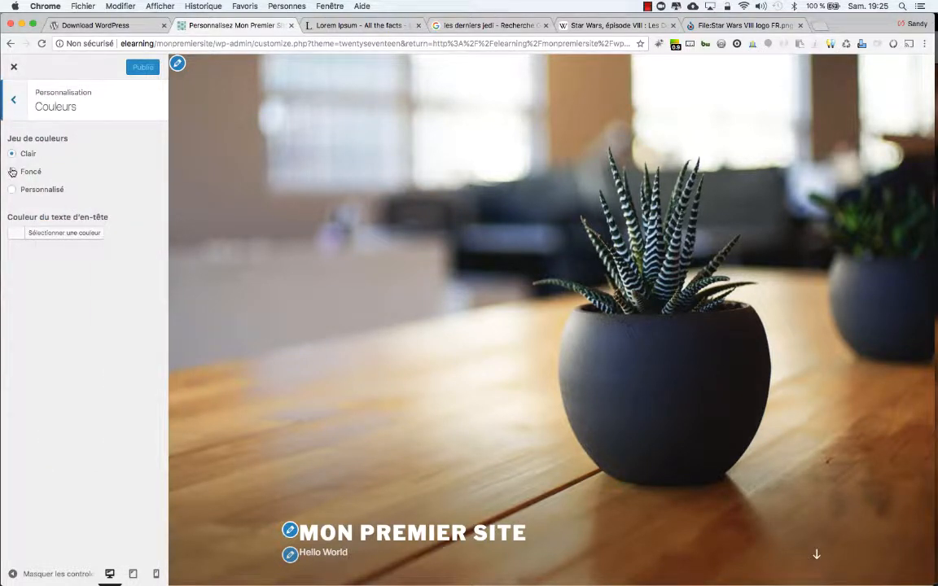
click(814, 557)
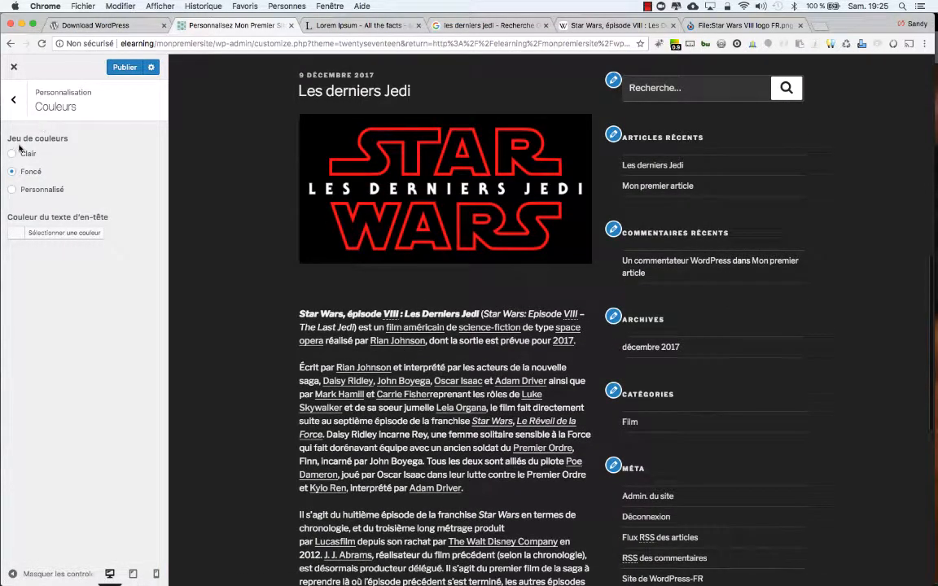
Compare the Clair and Personnalisé colour schemes in the preview and go back to Foncé
click(15, 153)
click(12, 171)
click(12, 190)
click(12, 171)
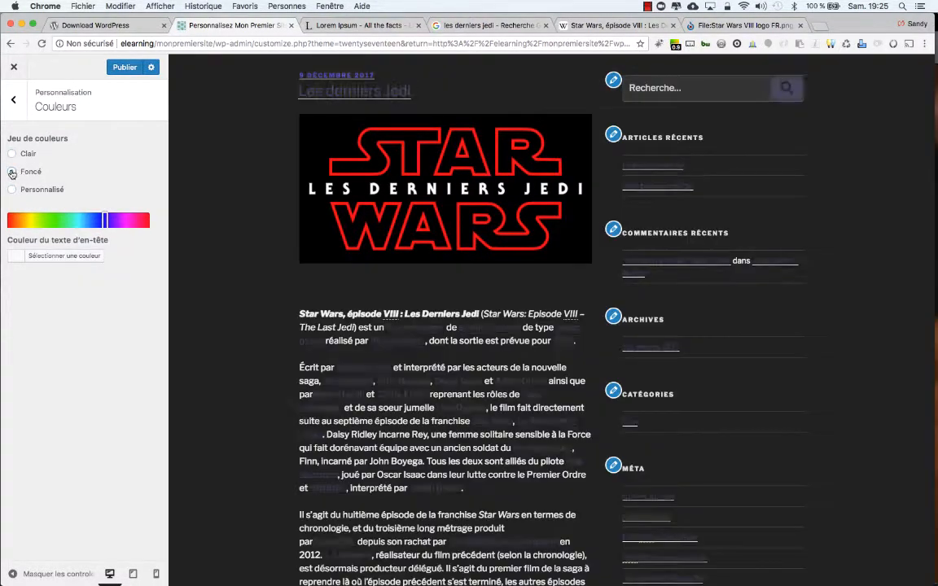
Replace the header image with hope.jpg from the media library, cropped with the frame shifted slightly down at full image width
click(13, 99)
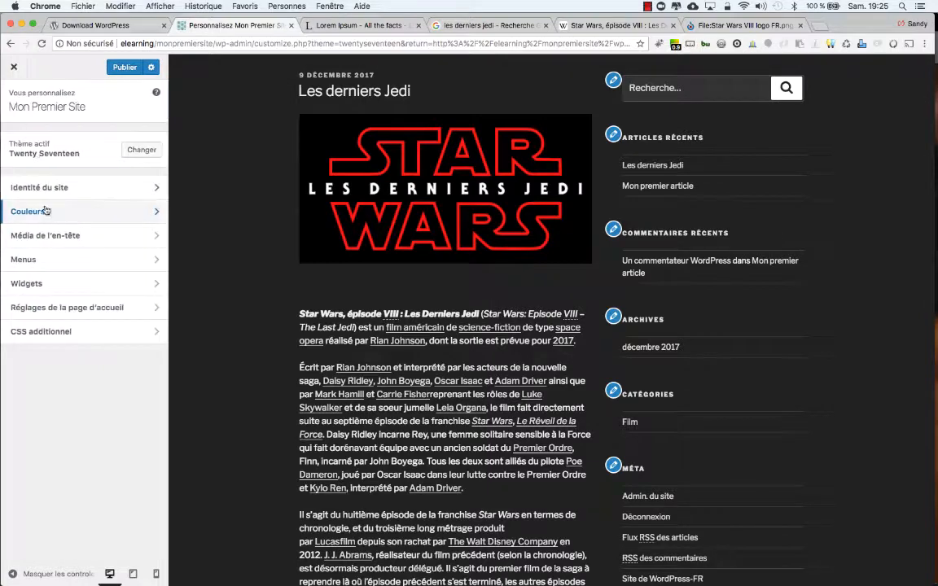
click(47, 236)
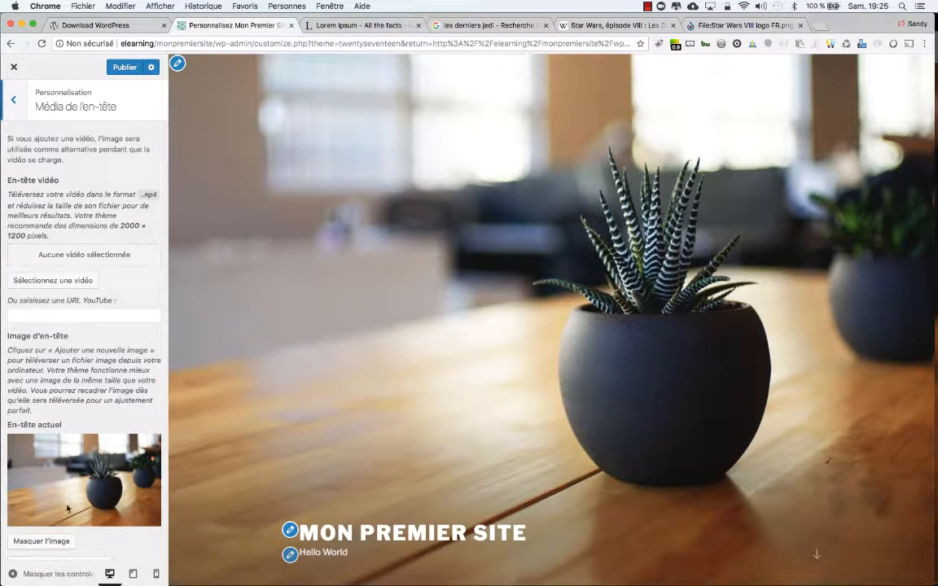
scroll(66, 508, down, 3)
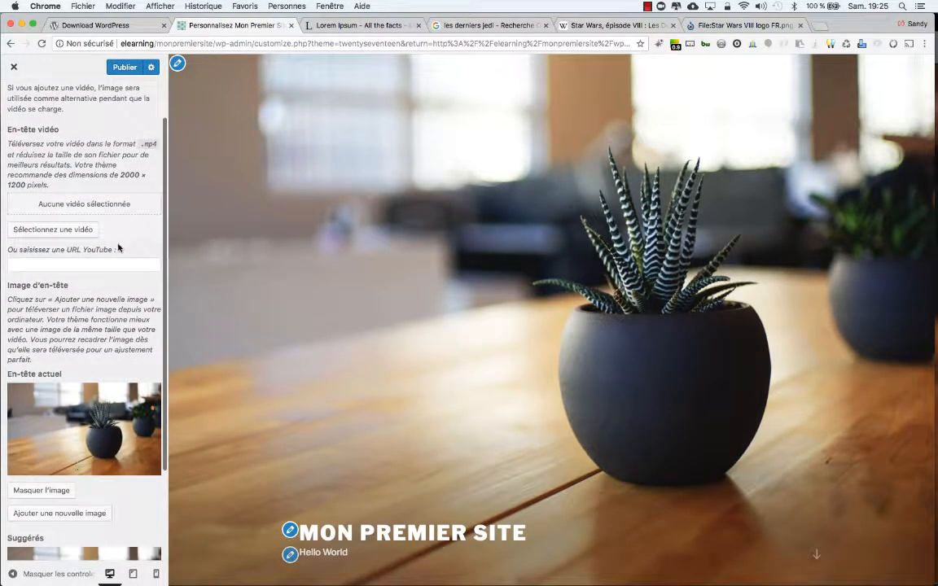
scroll(91, 326, down, 4)
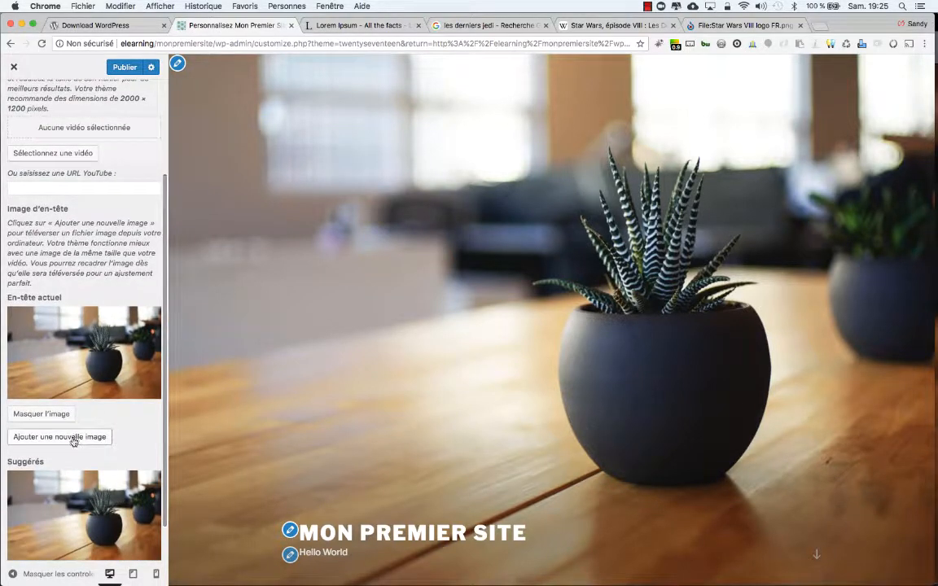
click(73, 439)
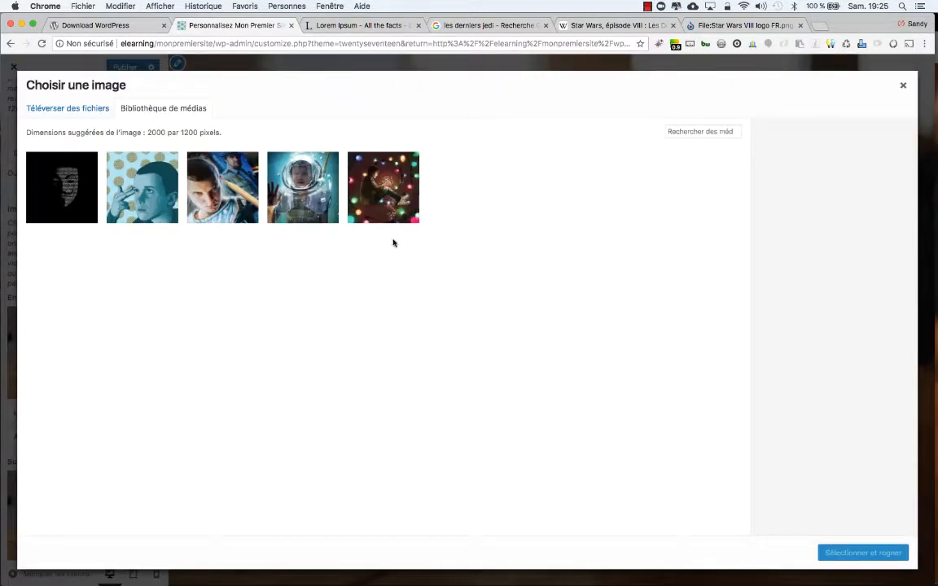
click(386, 208)
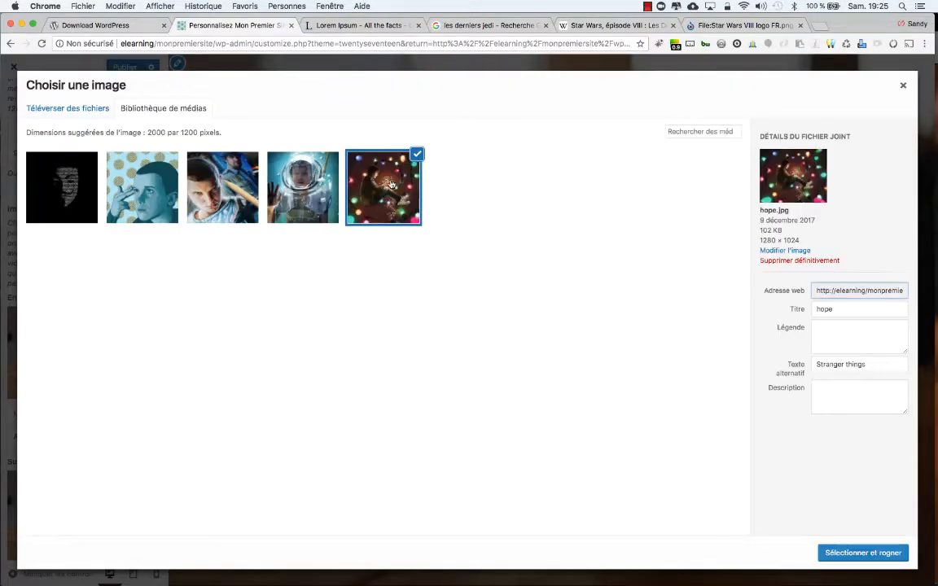
click(851, 554)
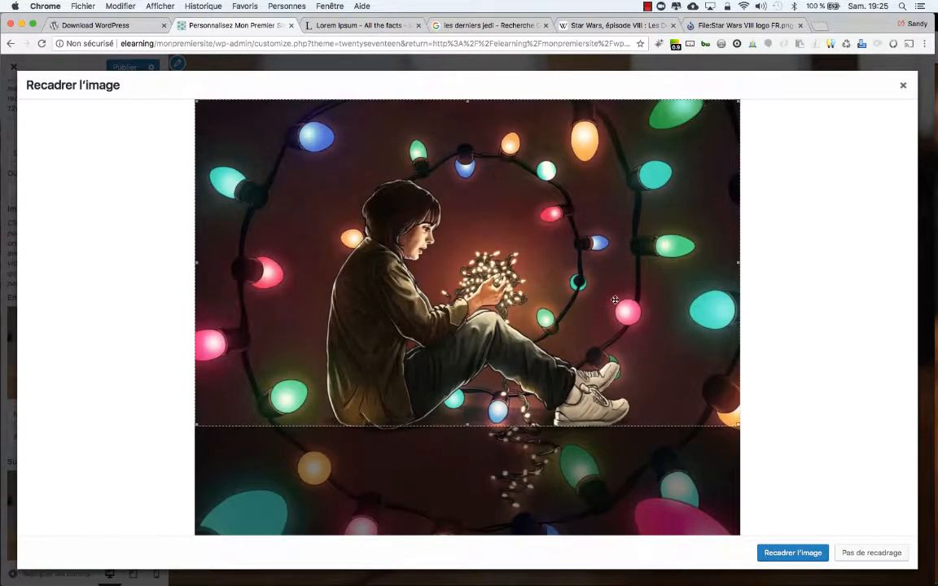
drag(615, 300, 610, 329)
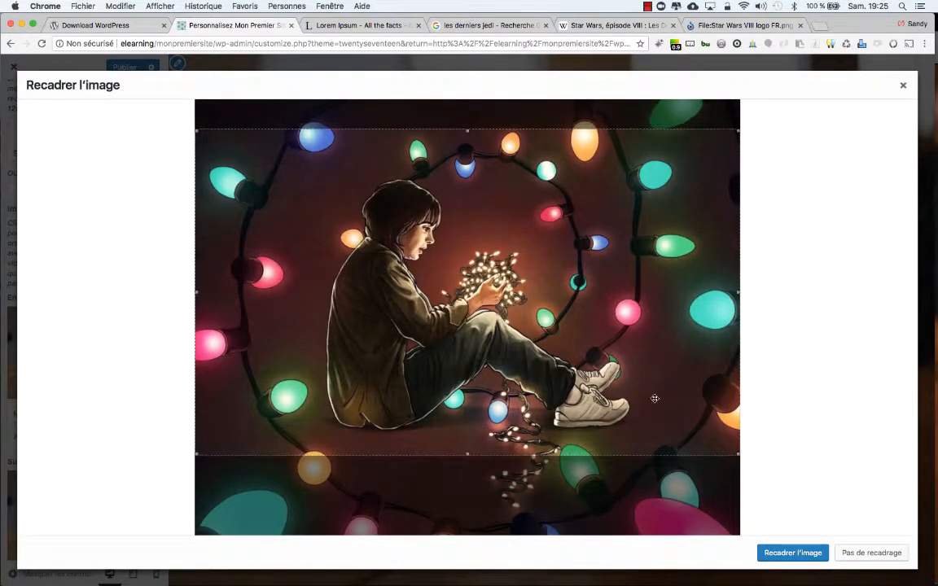
click(797, 560)
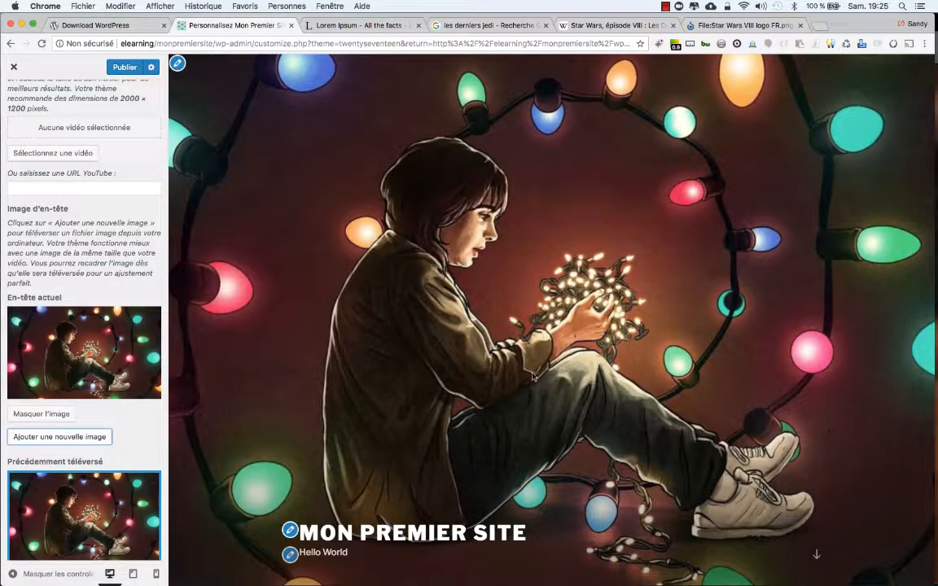
scroll(120, 387, down, 5)
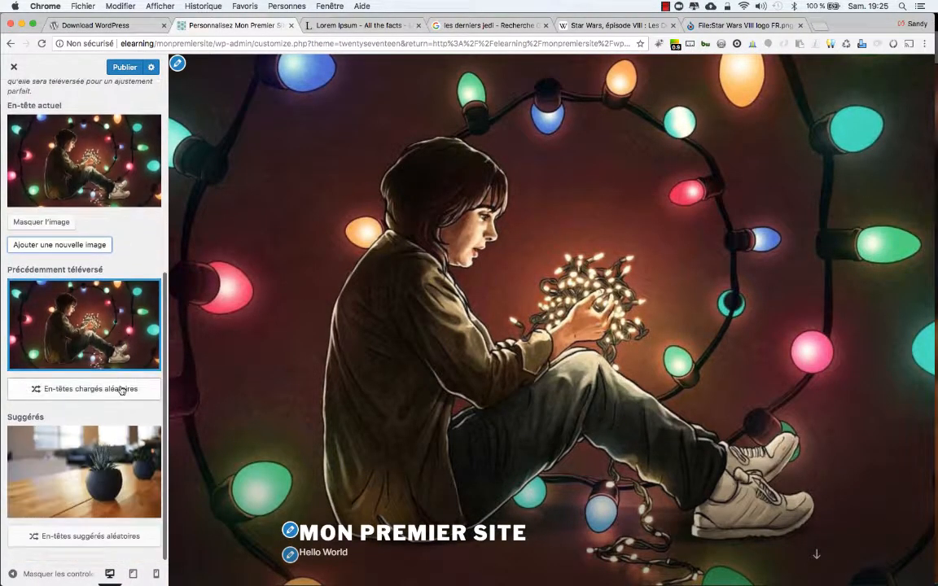
Publish the new header image, then switch to Firefox and reload the site's home page to check it
scroll(120, 391, up, 2)
scroll(120, 390, up, 4)
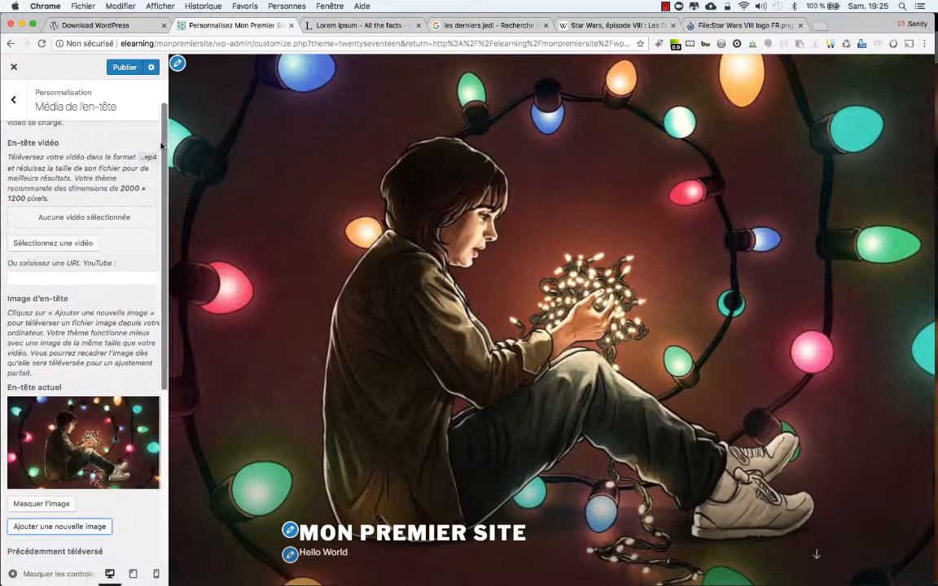
click(118, 70)
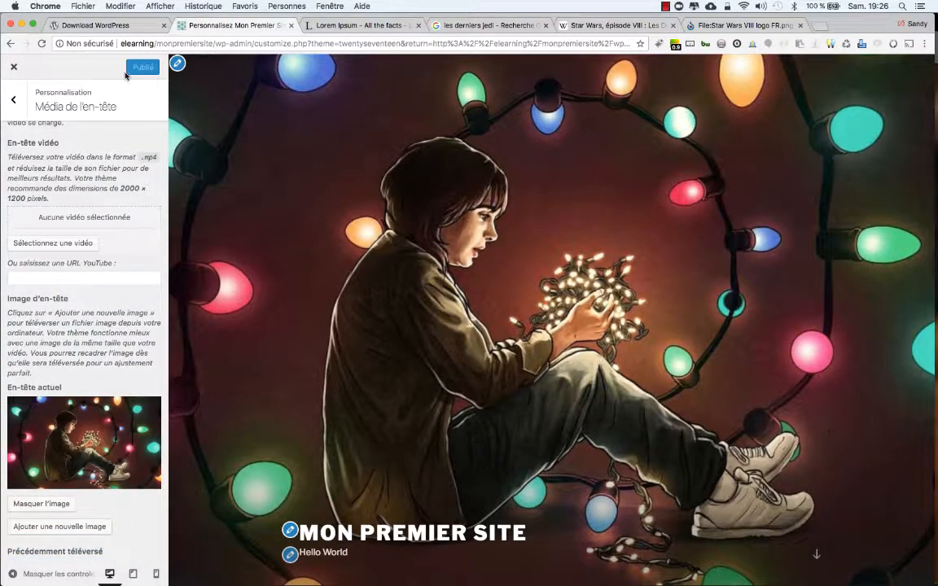
key(super+Tab)
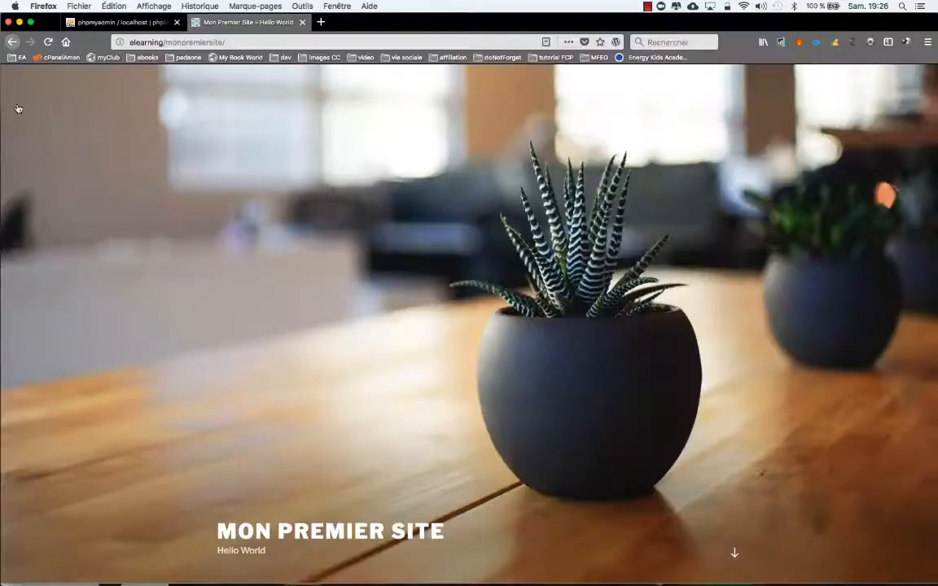
key(super+r)
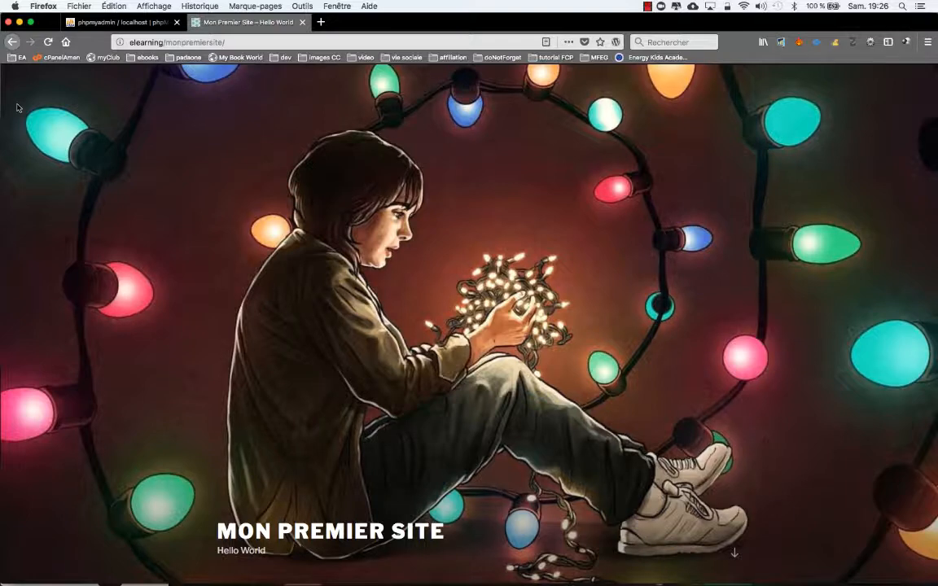
Return to Chrome and create a new menu named "Mon premier menu" assigned to the Menu supérieur location
key(super+Tab)
click(11, 94)
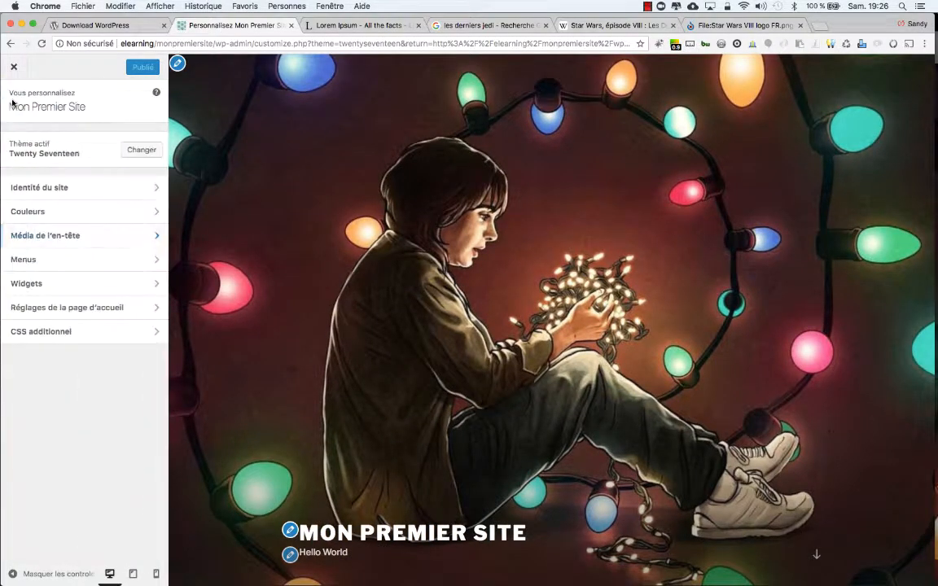
click(65, 260)
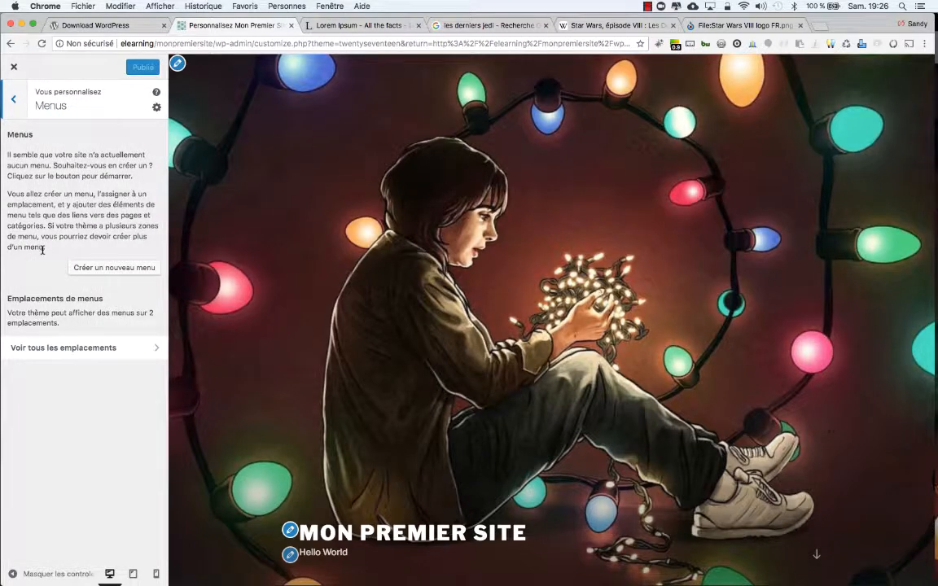
click(92, 271)
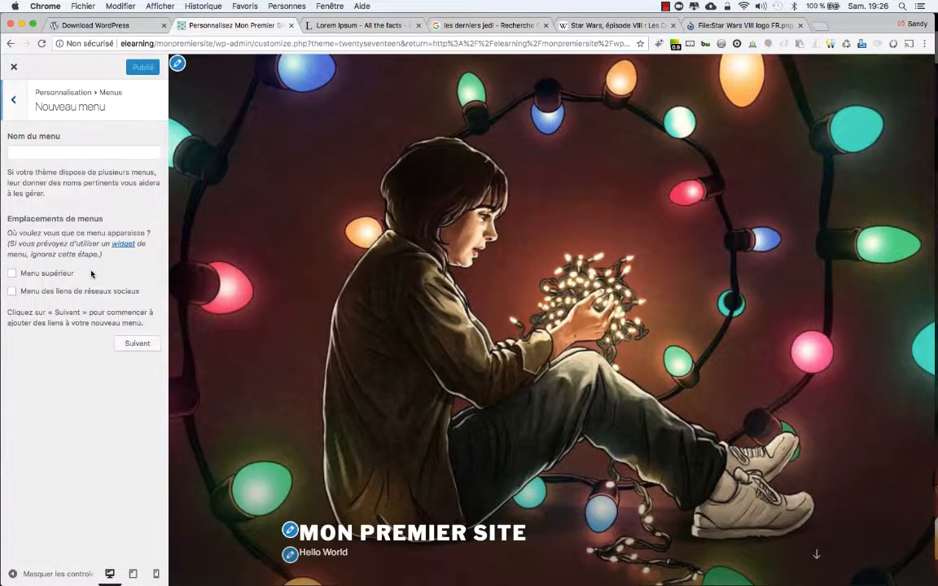
click(37, 153)
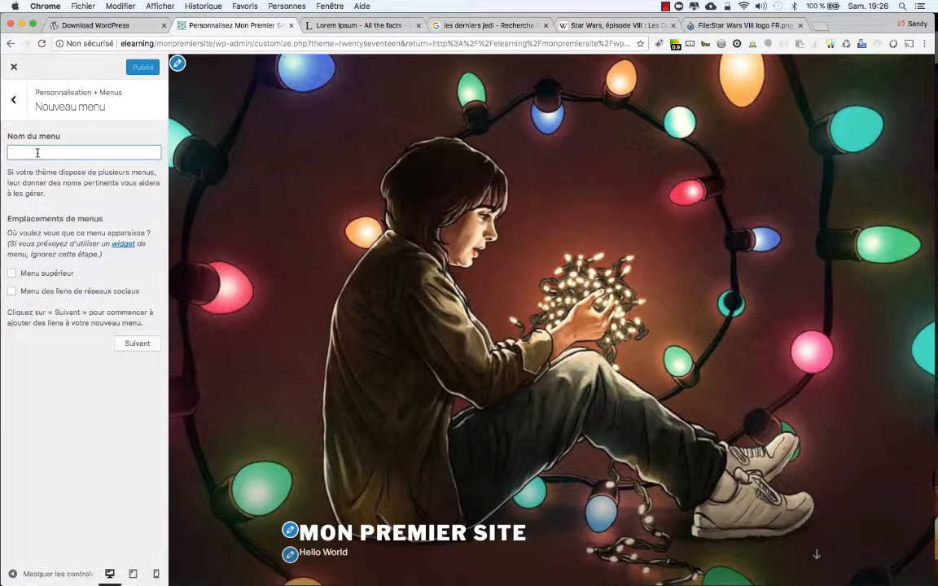
text(Mon rp)
key(BackSpace)
key(BackSpace)
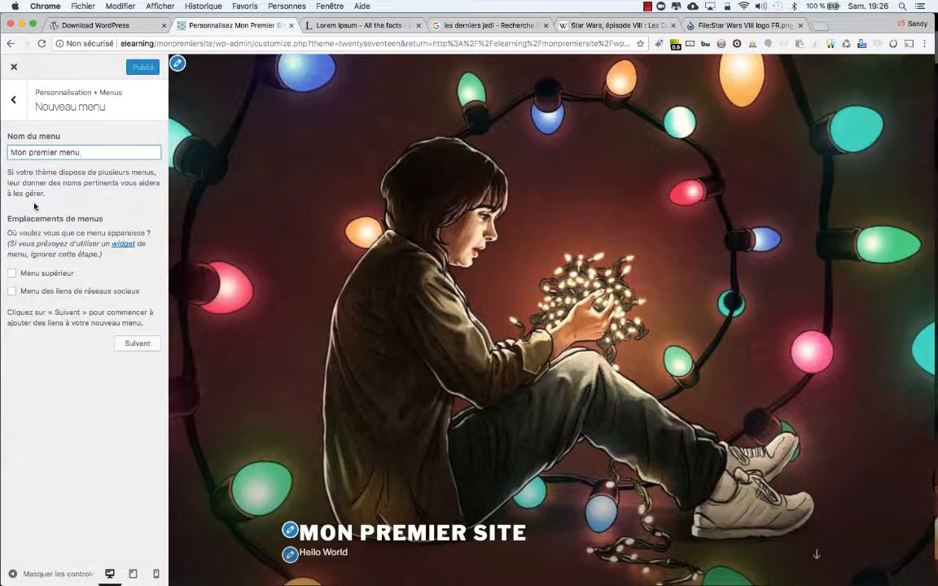
click(13, 274)
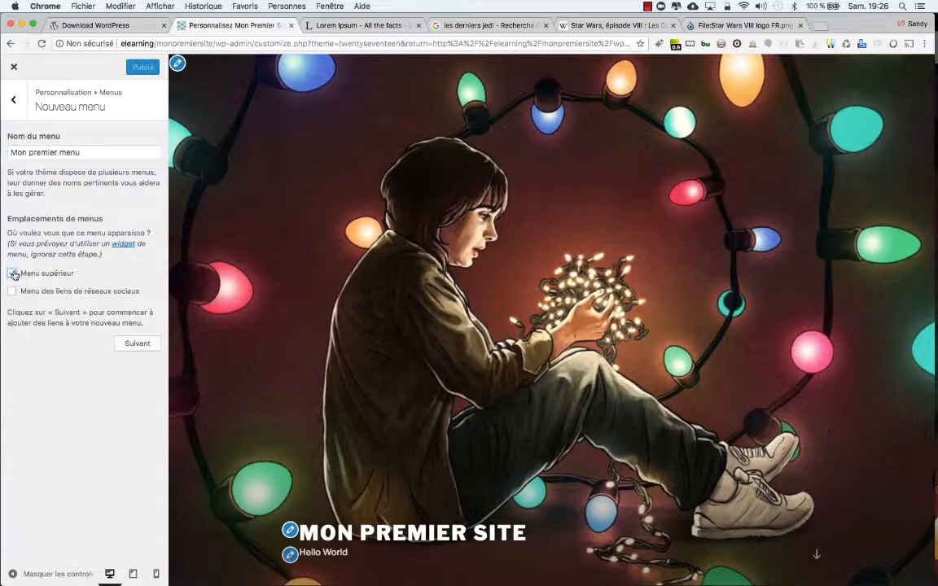
click(13, 290)
click(139, 344)
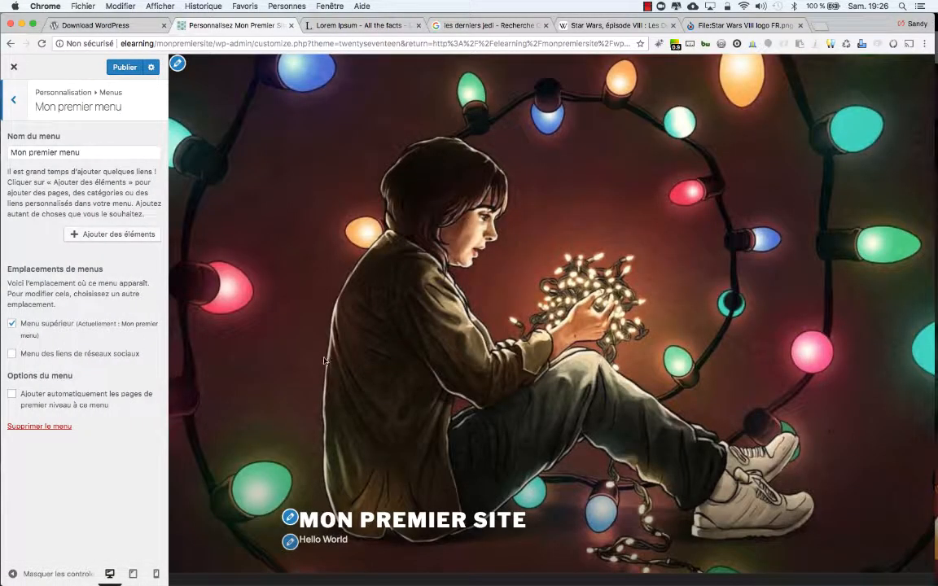
Add the pages Stranger things and Ouverture to Mon premier menu, checking the menu bar in the preview
scroll(323, 360, down, 5)
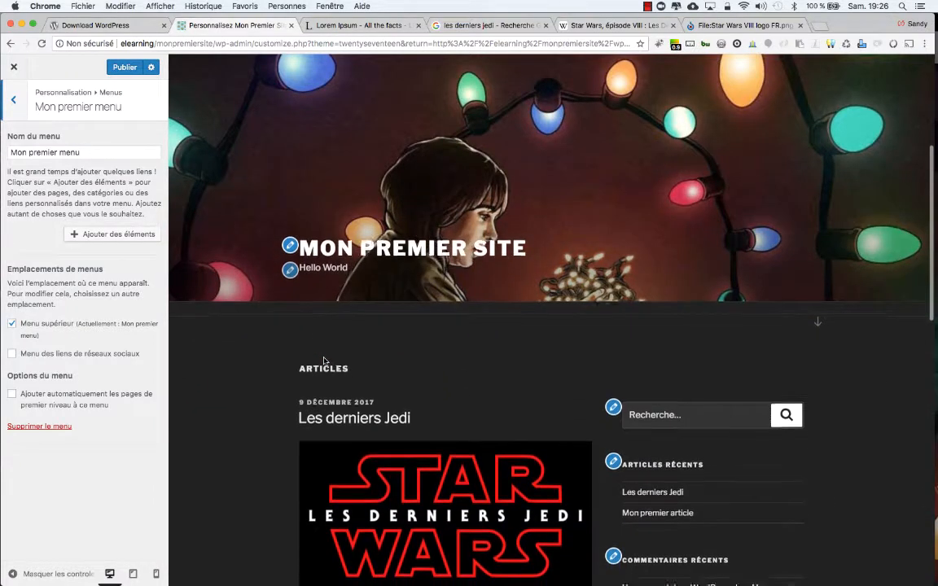
scroll(323, 361, up, 5)
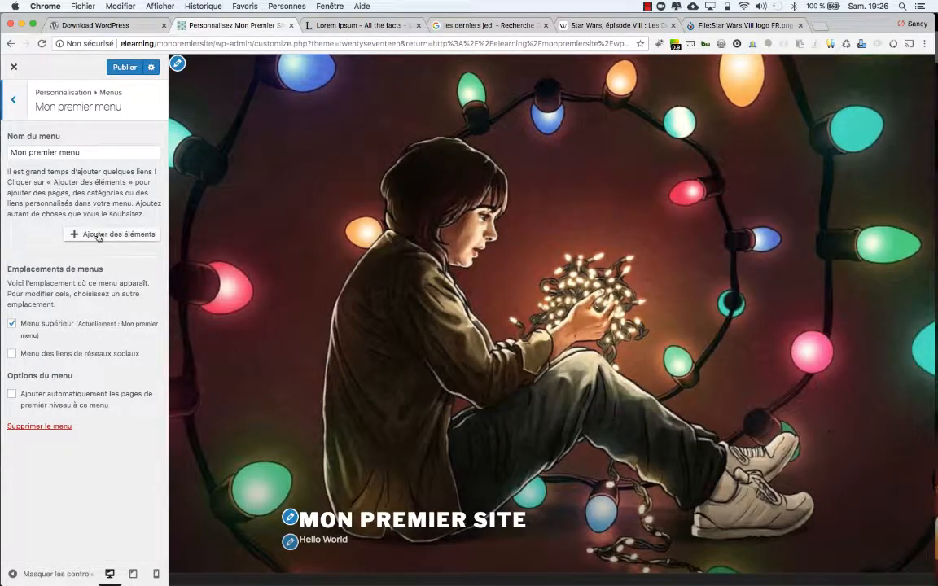
click(106, 235)
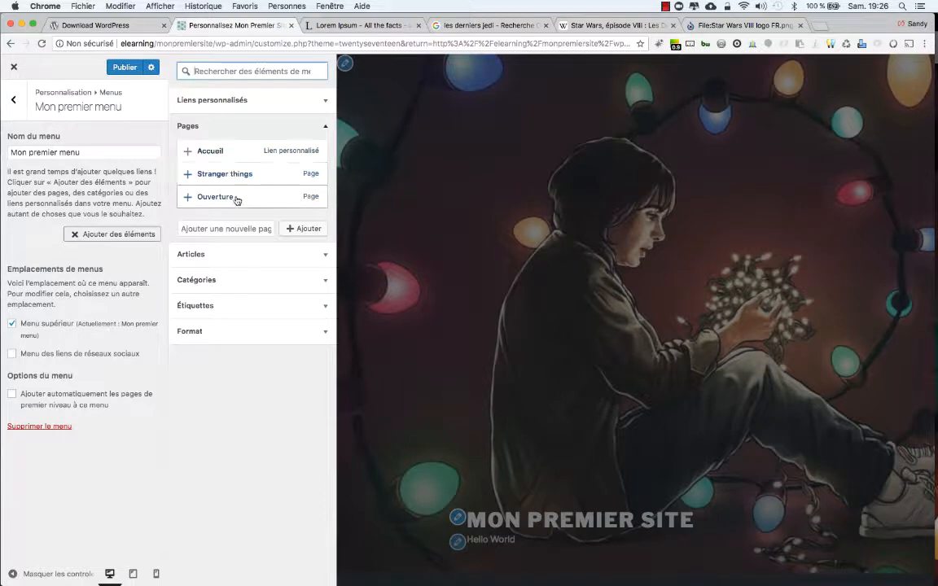
click(226, 171)
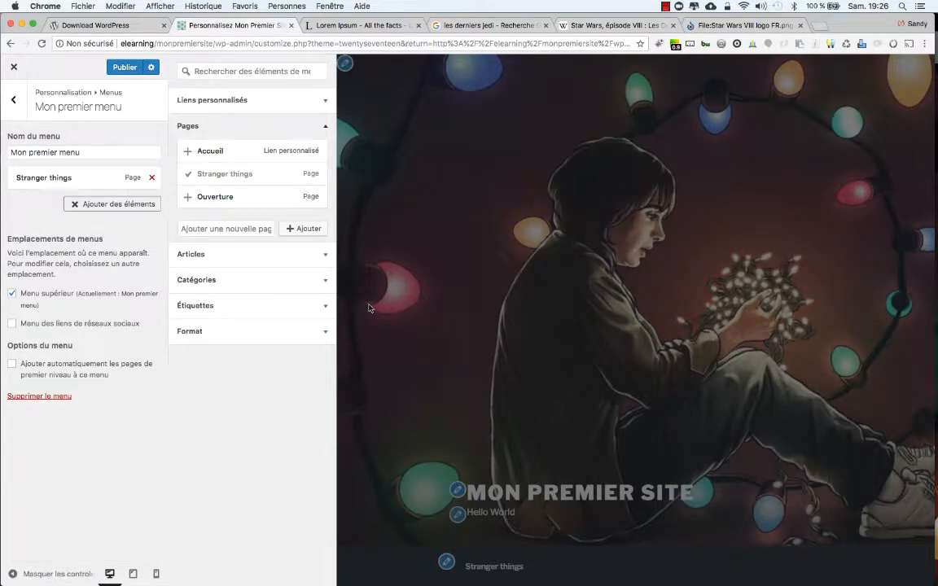
scroll(491, 372, down, 5)
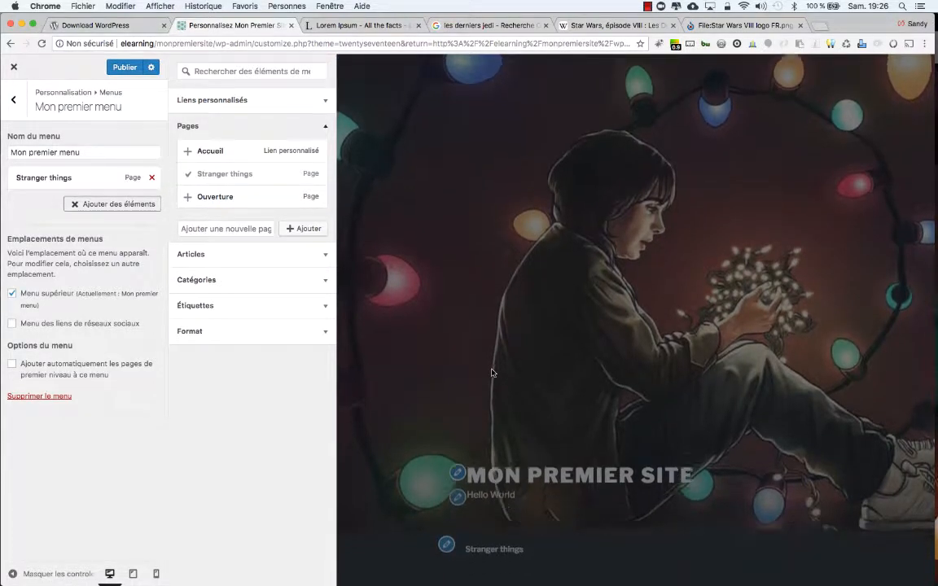
scroll(498, 319, up, 1)
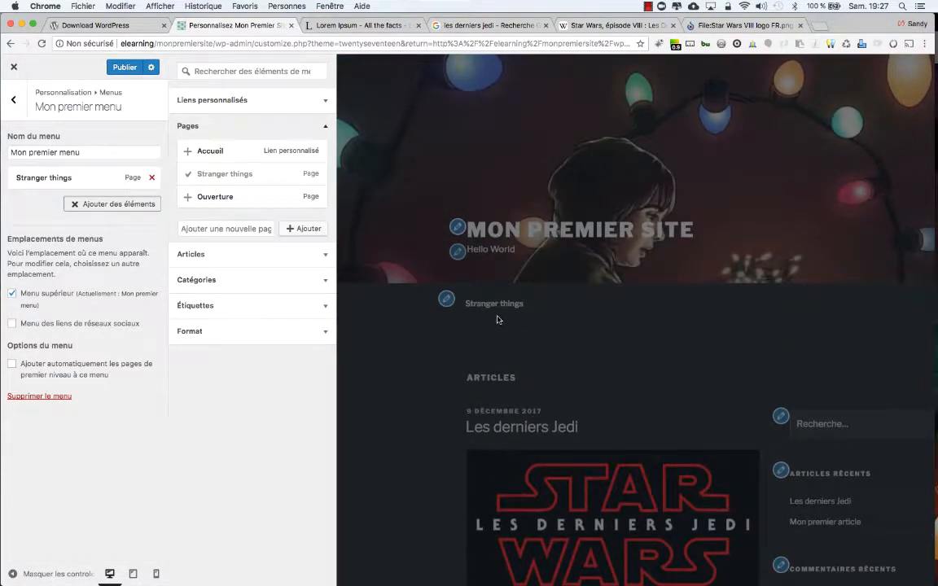
scroll(501, 304, down, 3)
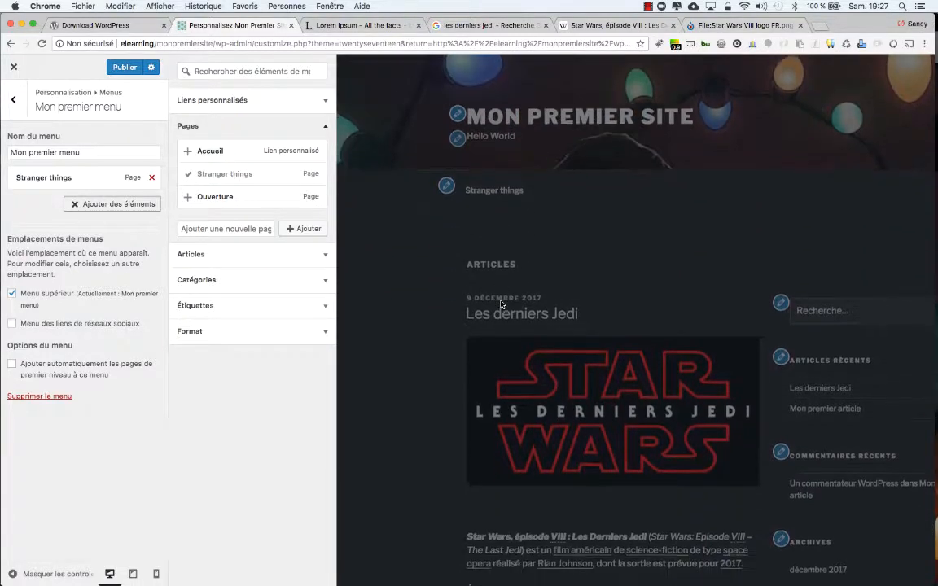
scroll(501, 304, up, 5)
scroll(501, 303, up, 2)
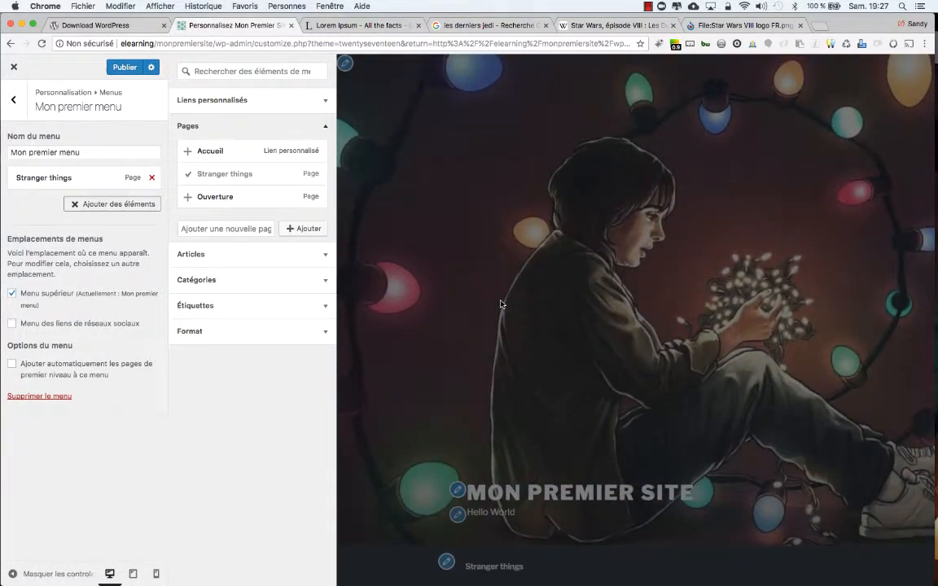
scroll(497, 326, down, 3)
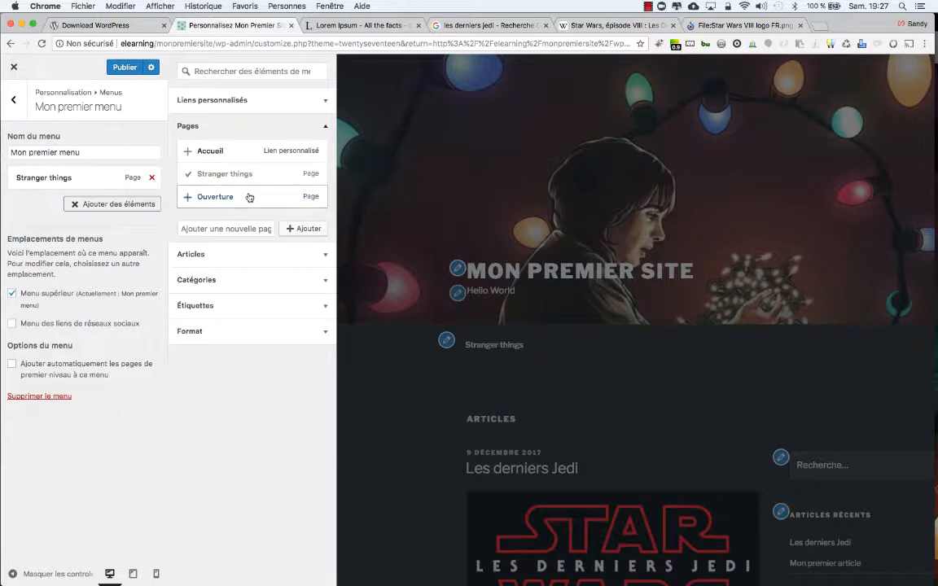
click(221, 198)
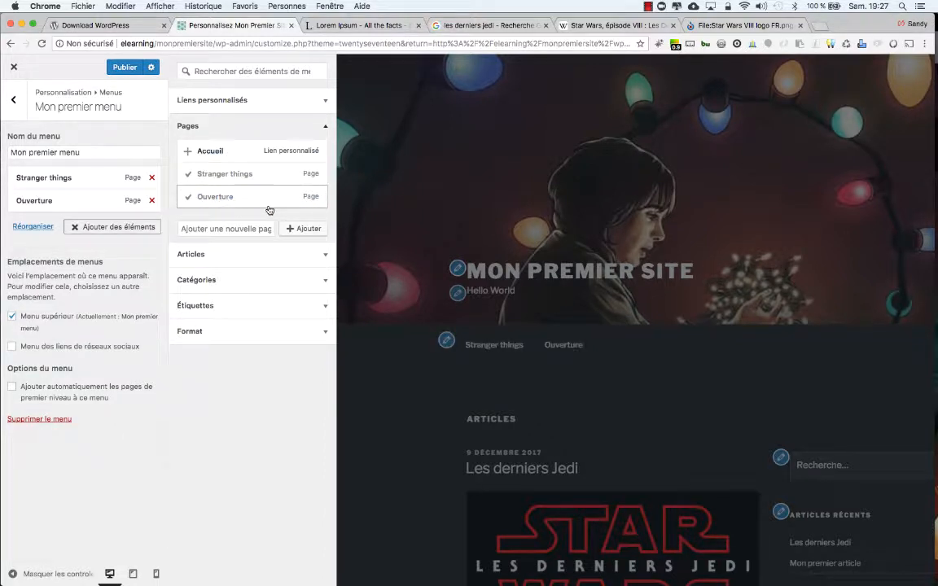
Publish the menu and reload the site's home page in Firefox
click(129, 68)
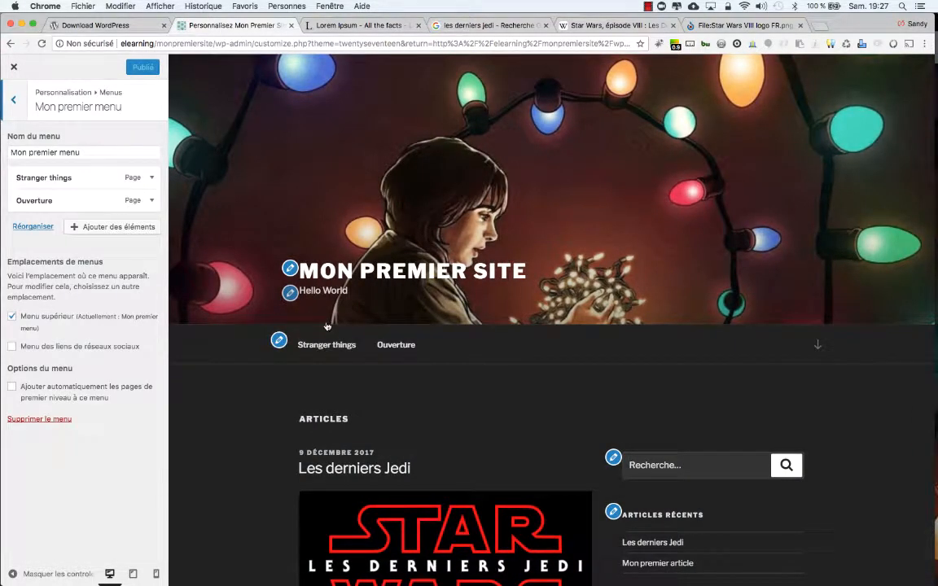
key(super+Tab)
key(super+r)
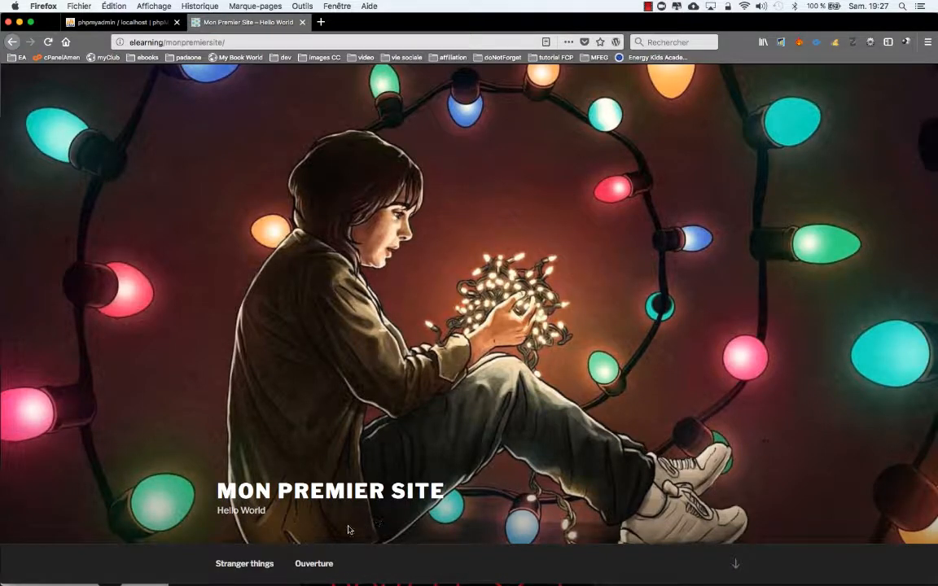
Test the menu links on the public site by opening the Stranger things and Ouverture pages
scroll(323, 550, down, 10)
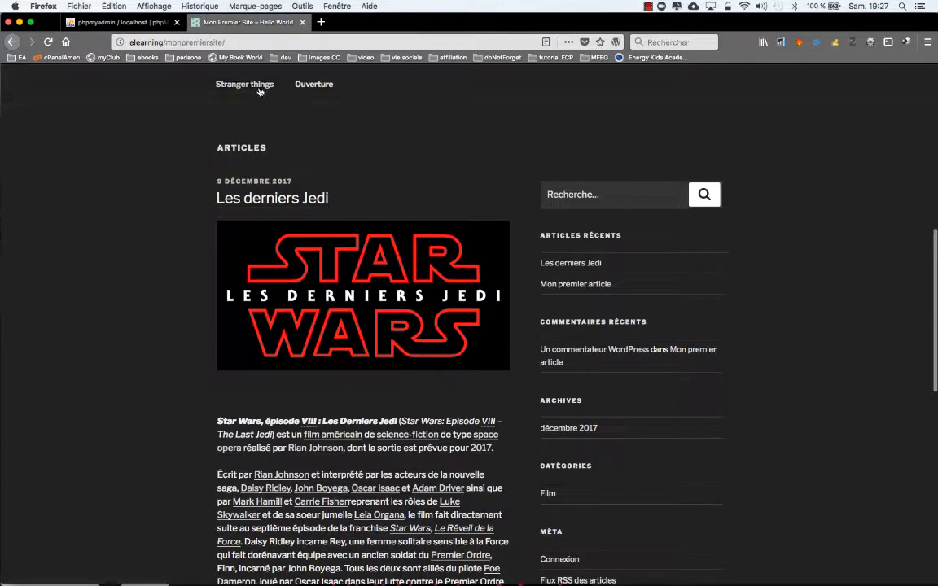
click(257, 88)
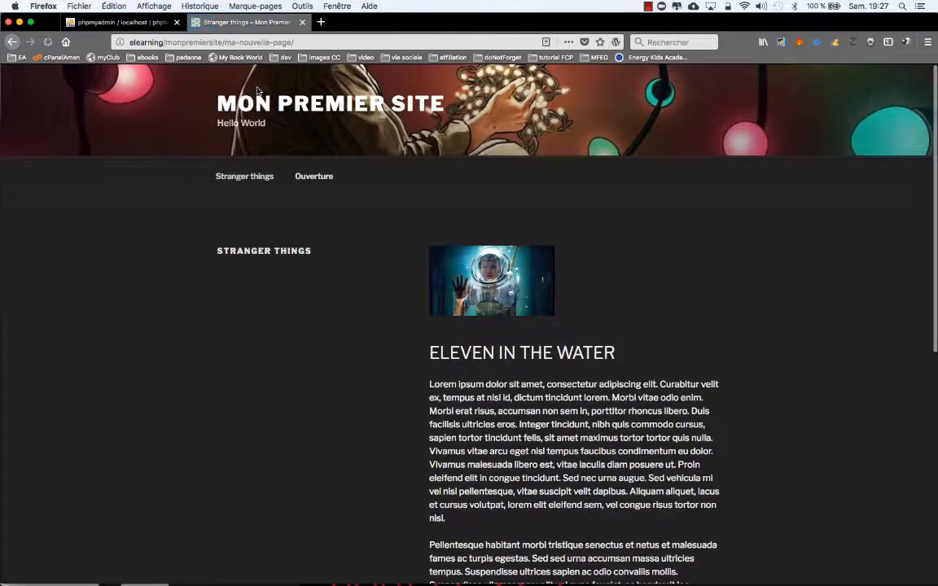
click(321, 173)
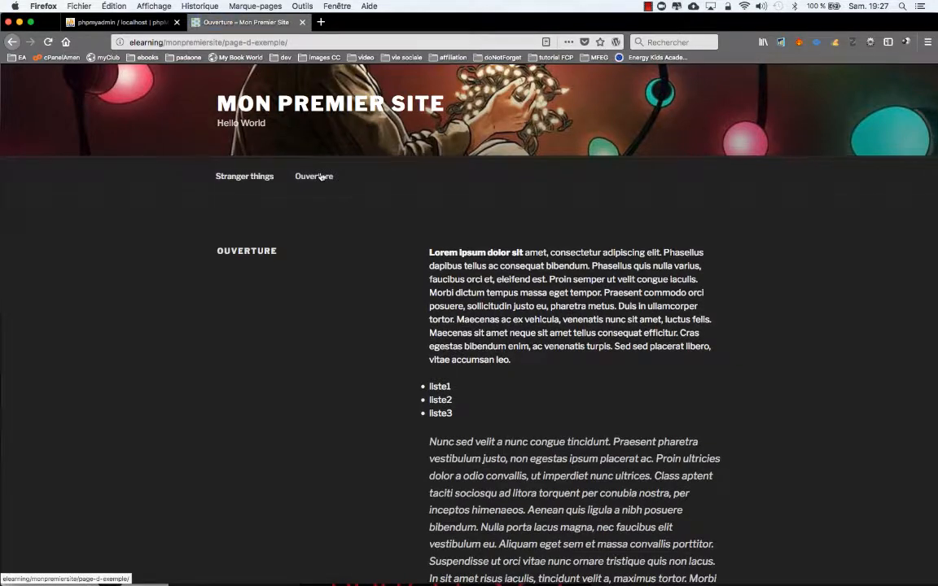
click(266, 176)
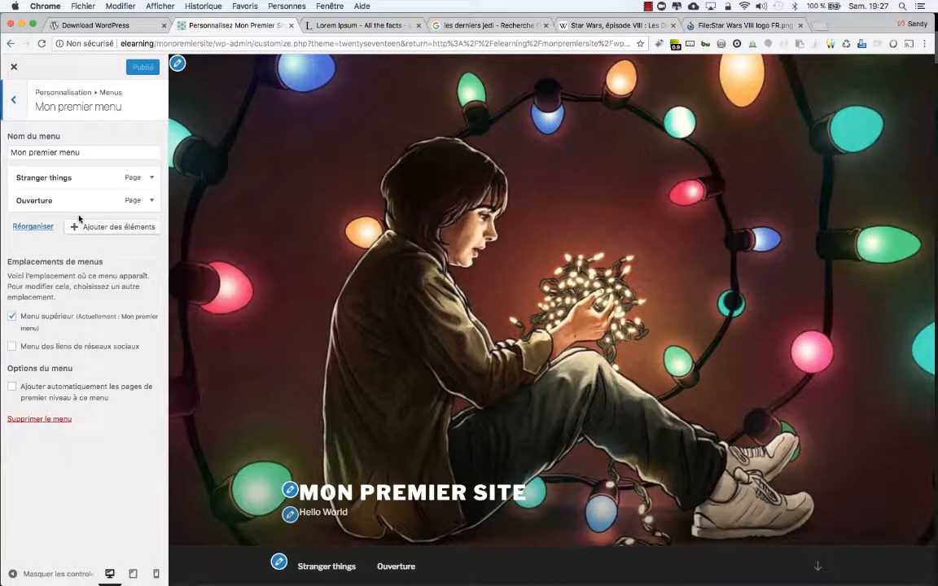
Back in Chrome, reorder Mon premier menu so that Ouverture comes before Stranger things
click(33, 225)
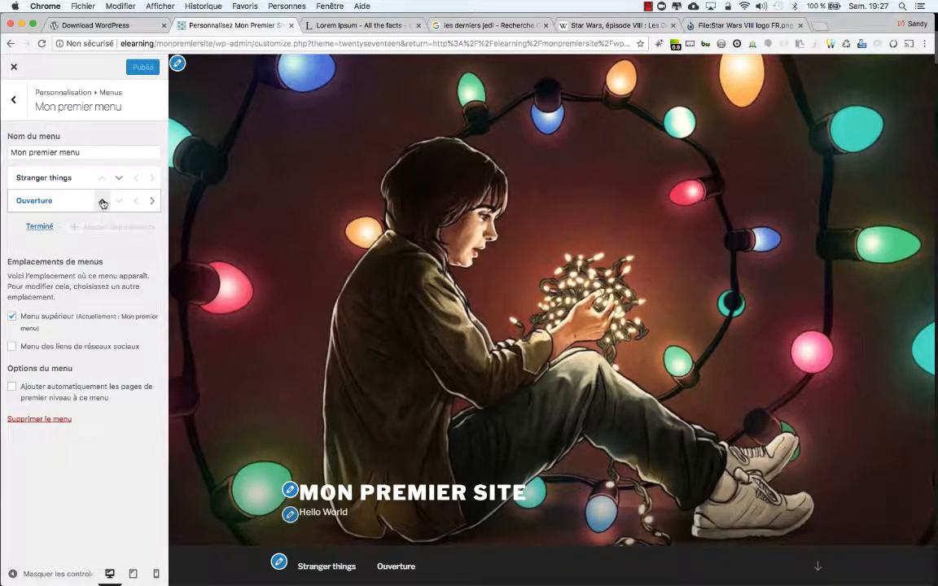
click(102, 202)
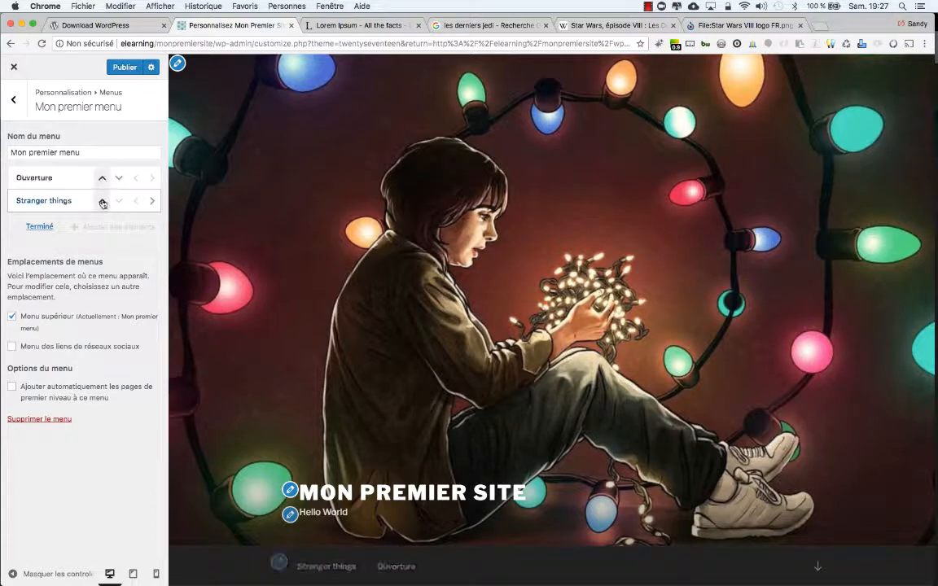
click(39, 226)
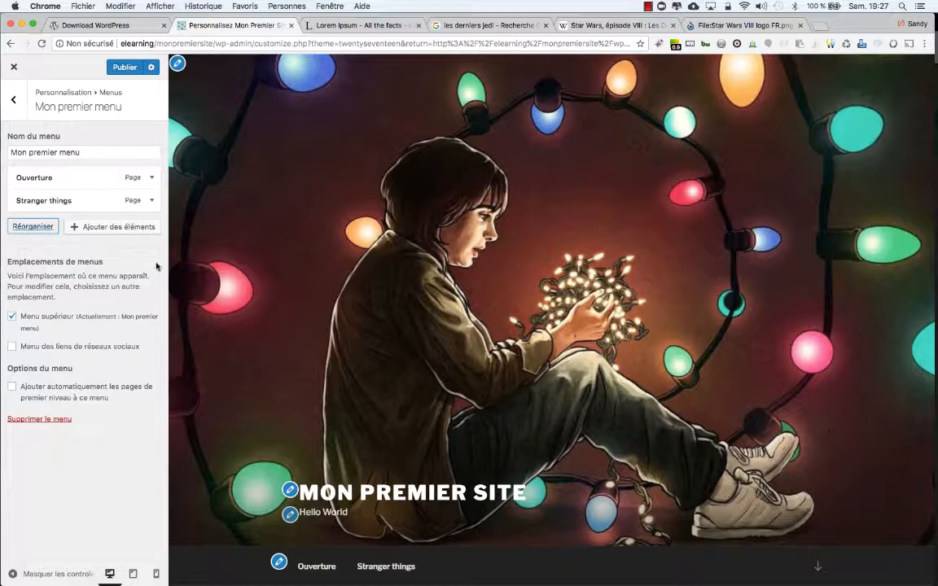
Try the article Les derniers Jedi as an item of Mon premier menu and remove it again
click(130, 228)
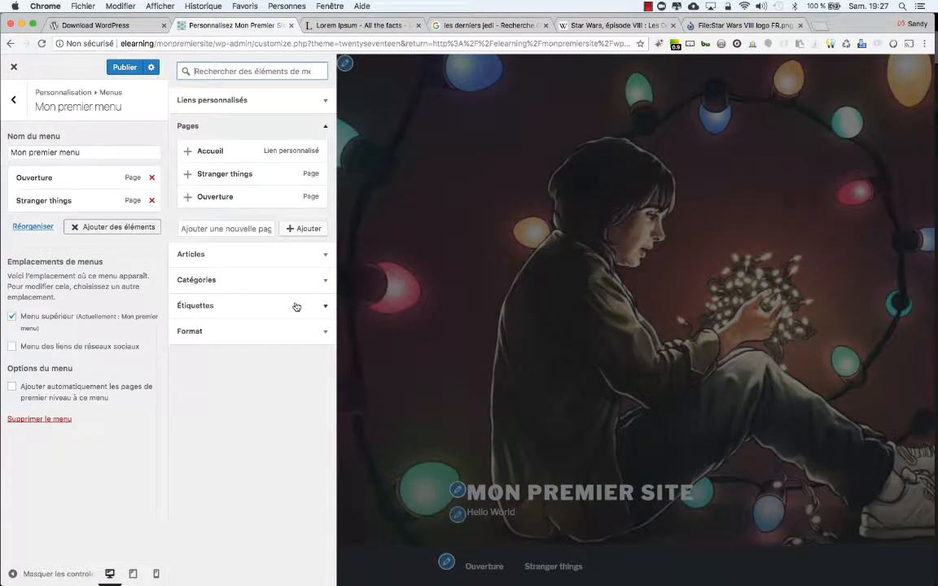
click(327, 255)
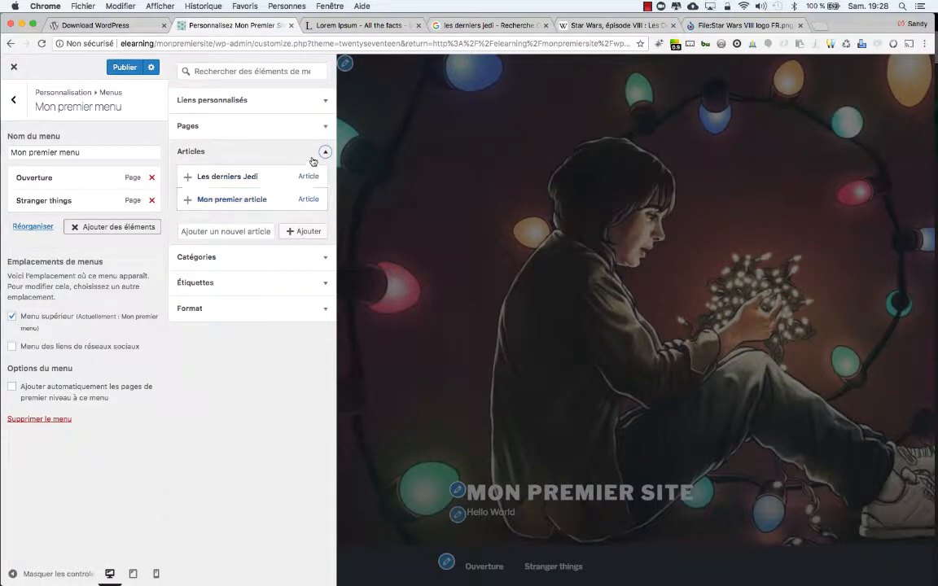
click(267, 176)
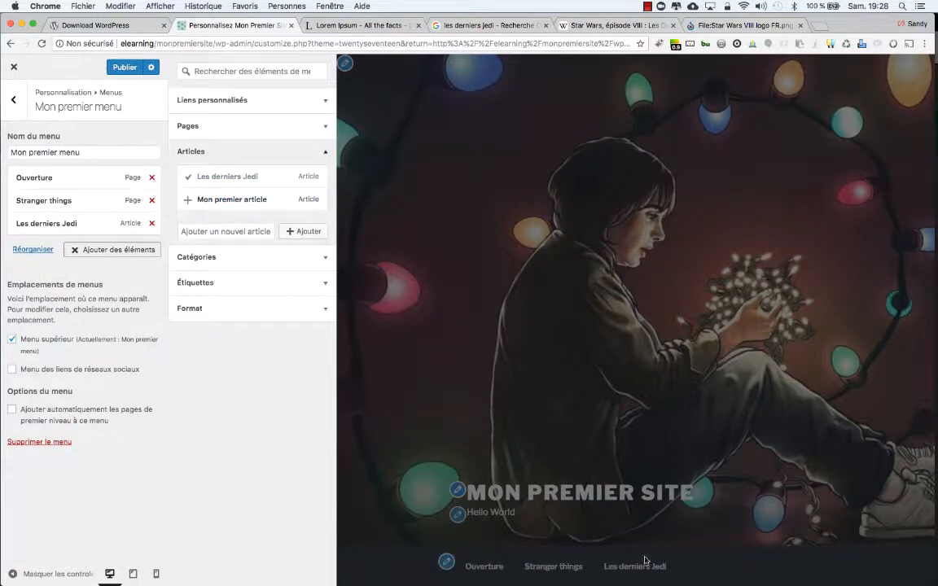
click(150, 224)
Add the Film category as an item to Mon premier menu
click(282, 257)
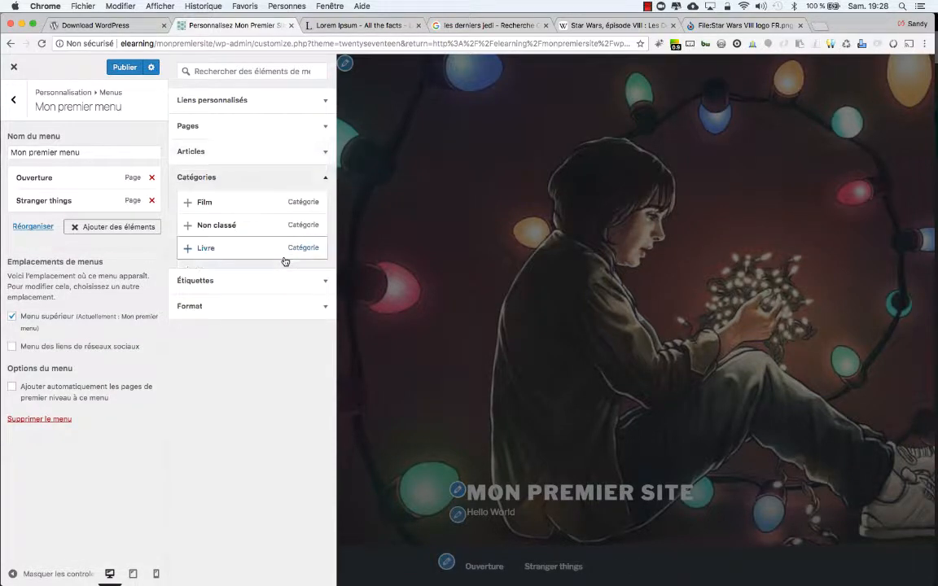
click(273, 207)
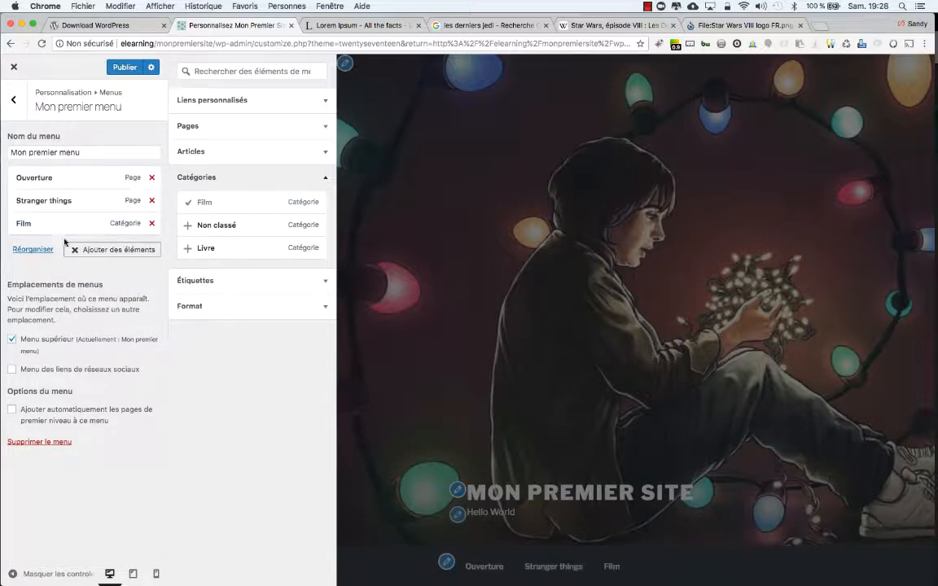
Publish the menu changes, then switch to Firefox, reload the public site and look through the Film category page from the menu
click(122, 67)
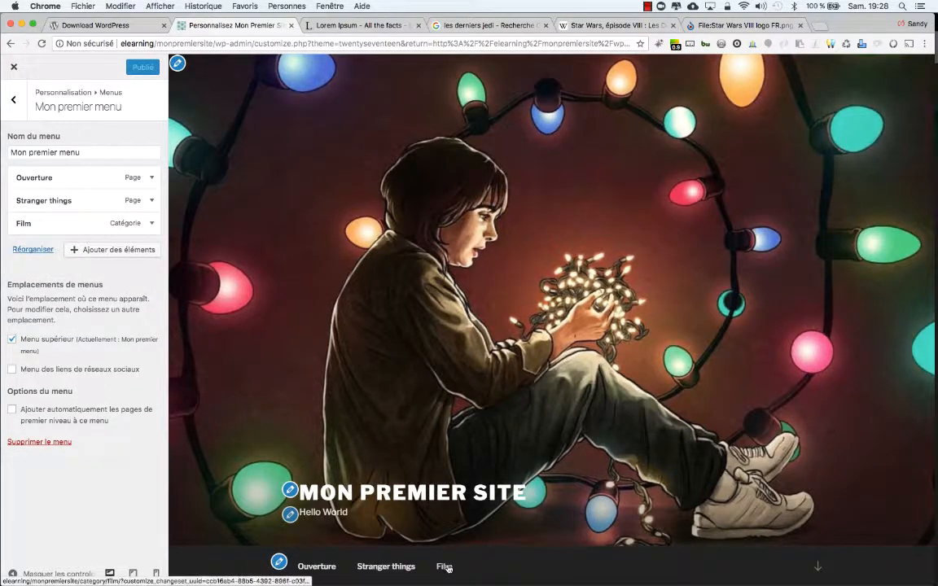
key(super+Tab)
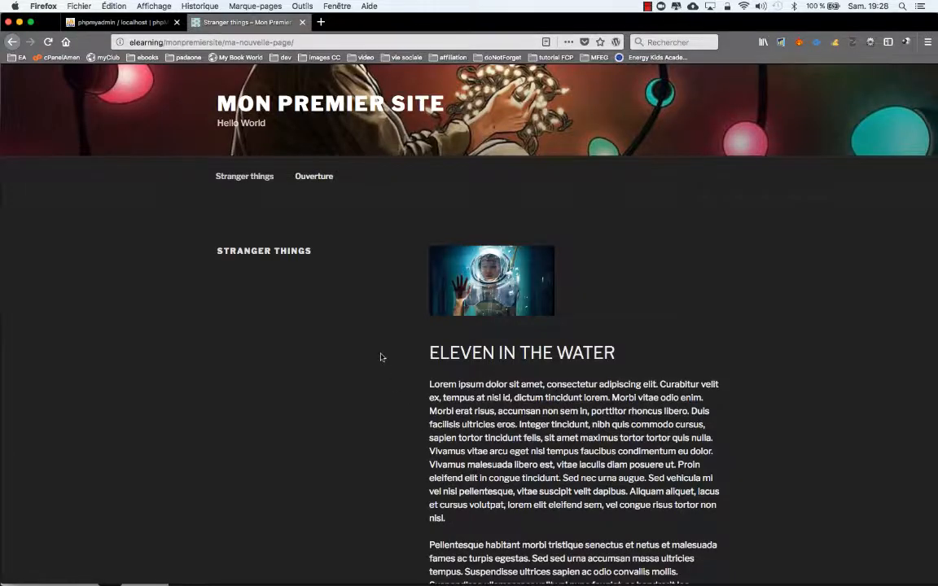
key(super+r)
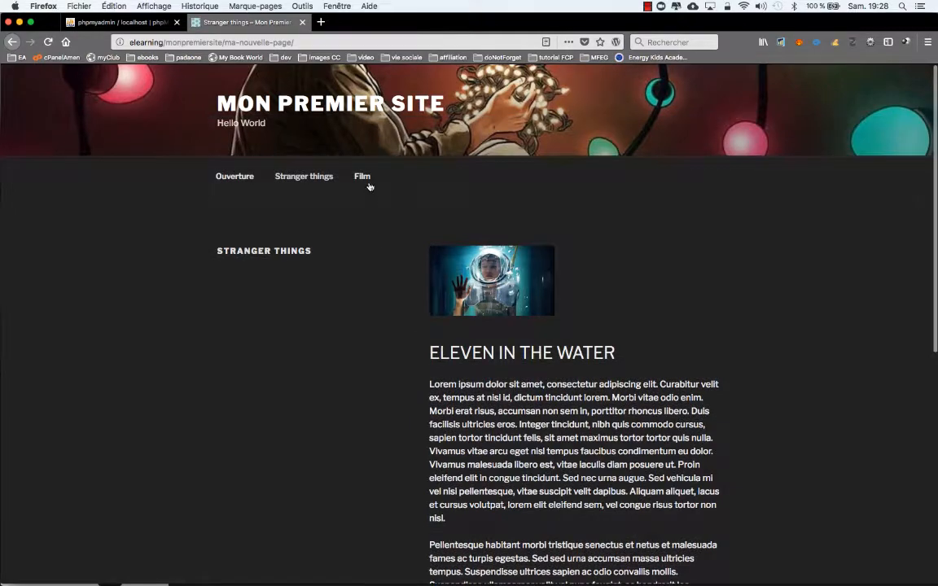
click(368, 185)
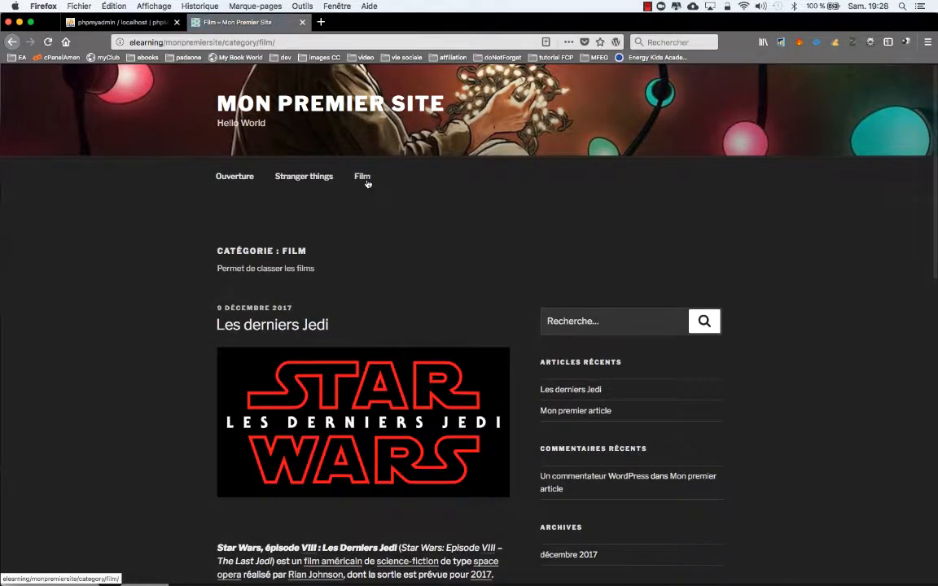
scroll(402, 326, down, 5)
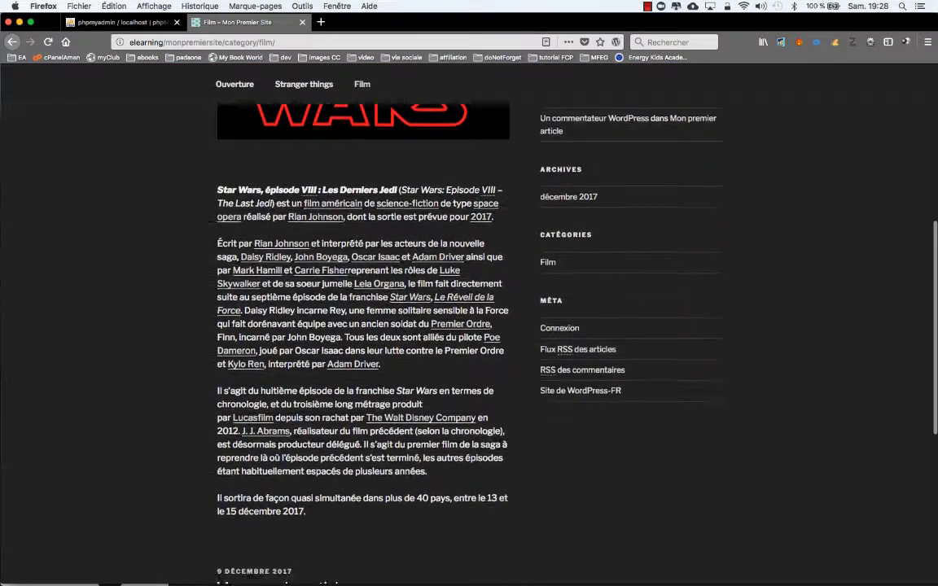
scroll(366, 411, down, 5)
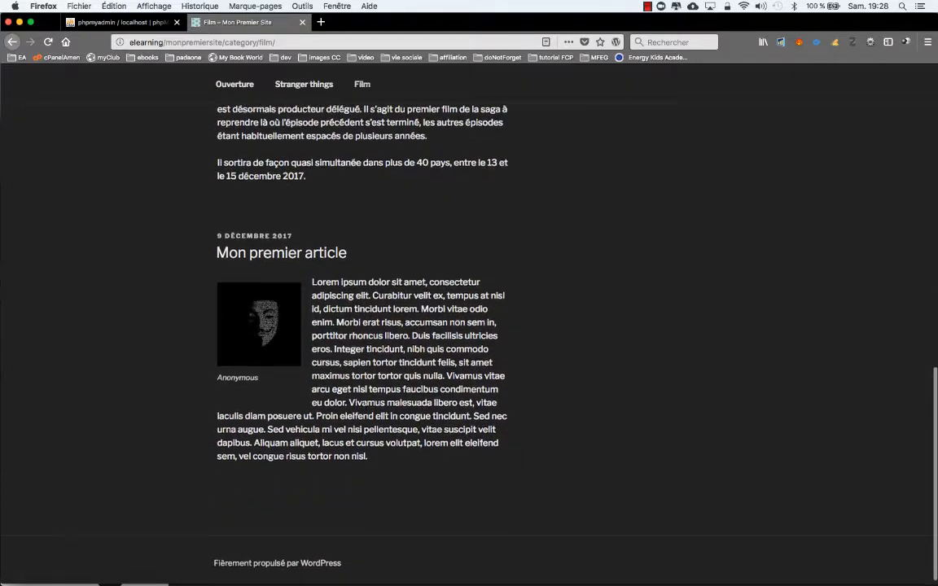
scroll(366, 414, up, 10)
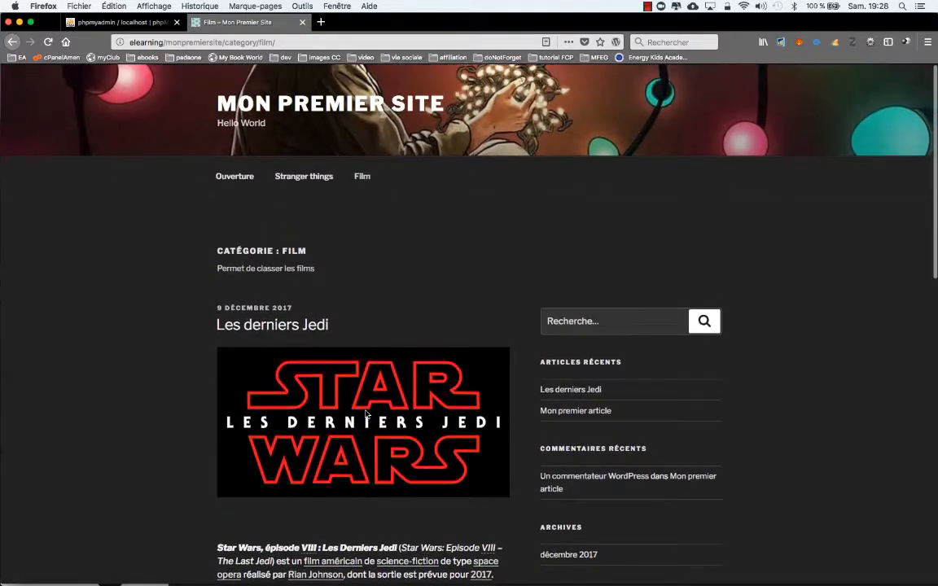
scroll(365, 414, down, 8)
scroll(342, 366, up, 8)
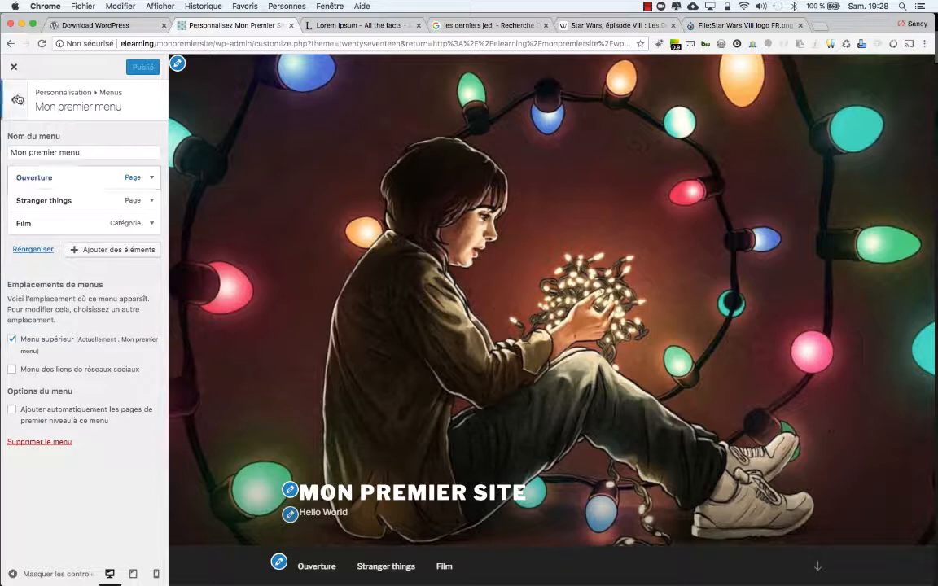
Back in Chrome, open the Colonne latérale du blog widget area and remove the Rechercher widget from it
click(16, 98)
click(16, 98)
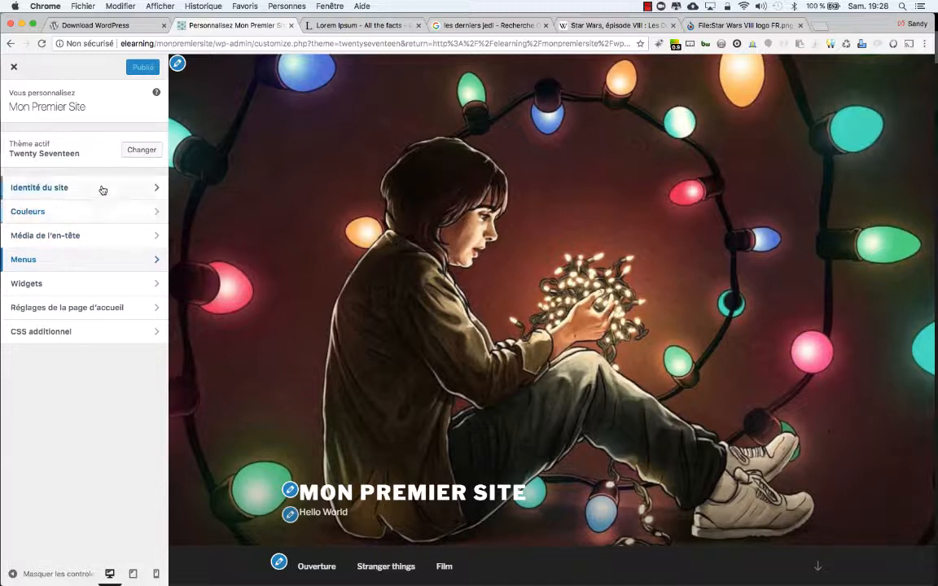
click(97, 282)
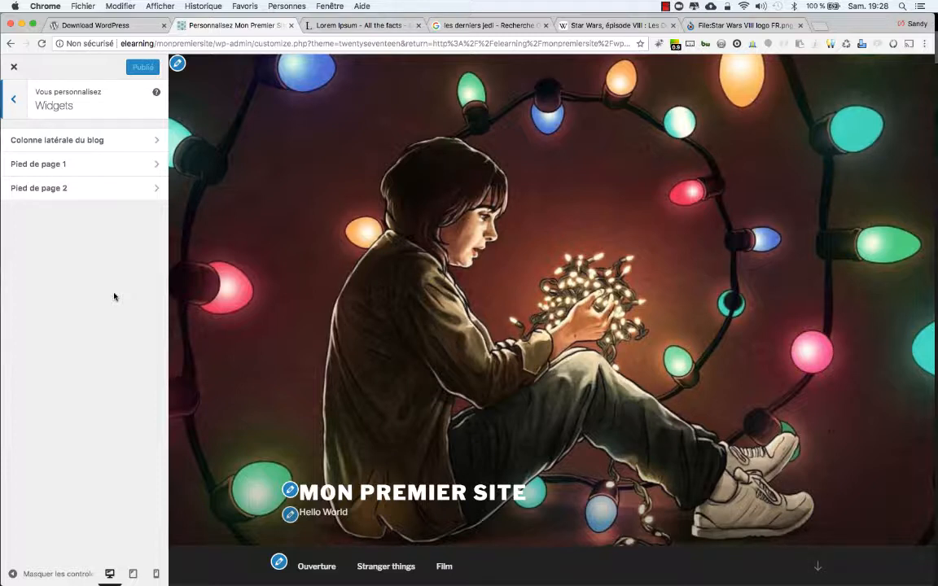
click(115, 140)
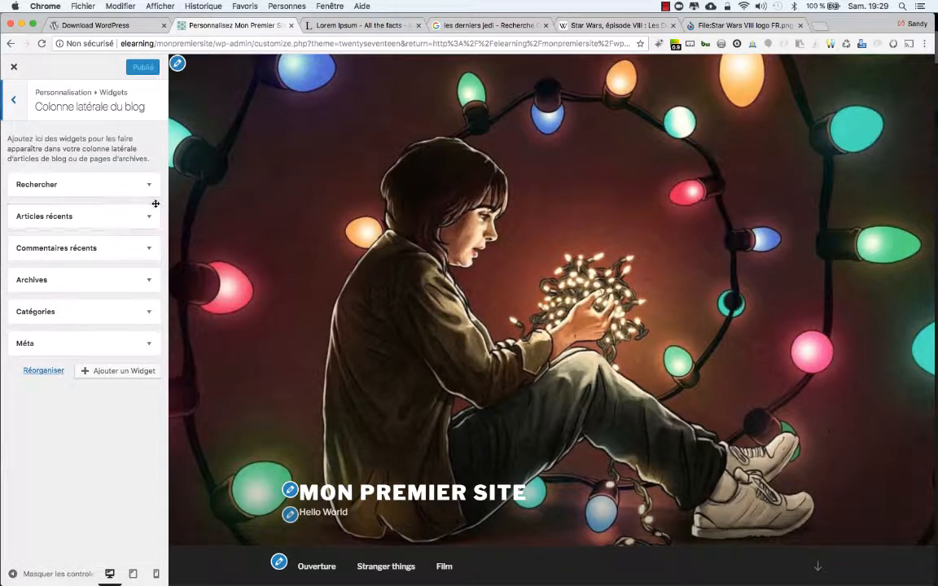
scroll(324, 350, down, 5)
scroll(324, 350, down, 2)
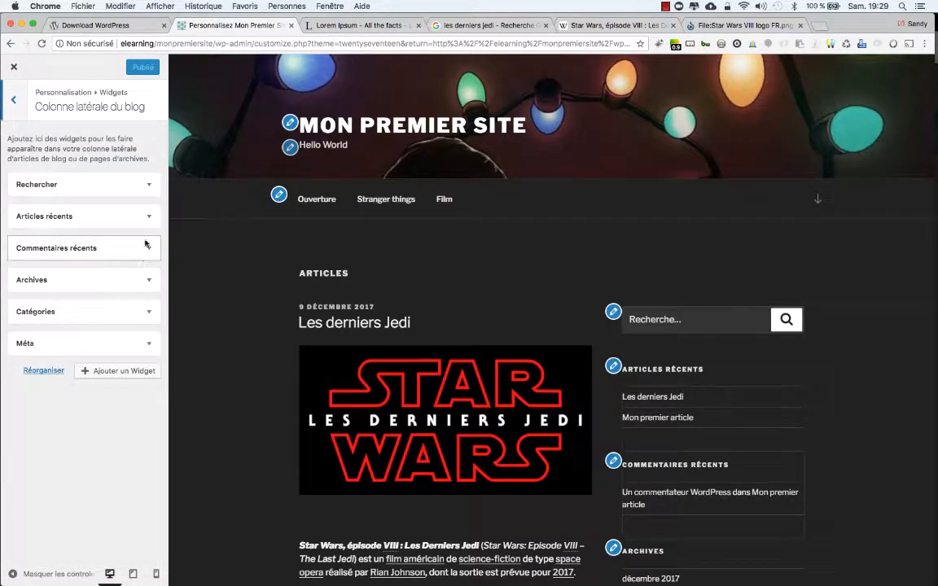
click(149, 185)
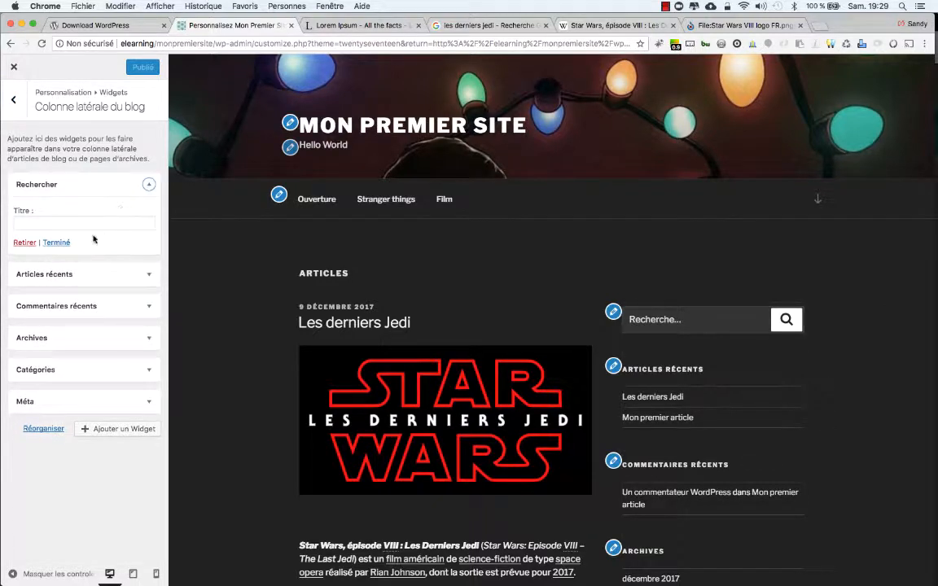
click(25, 242)
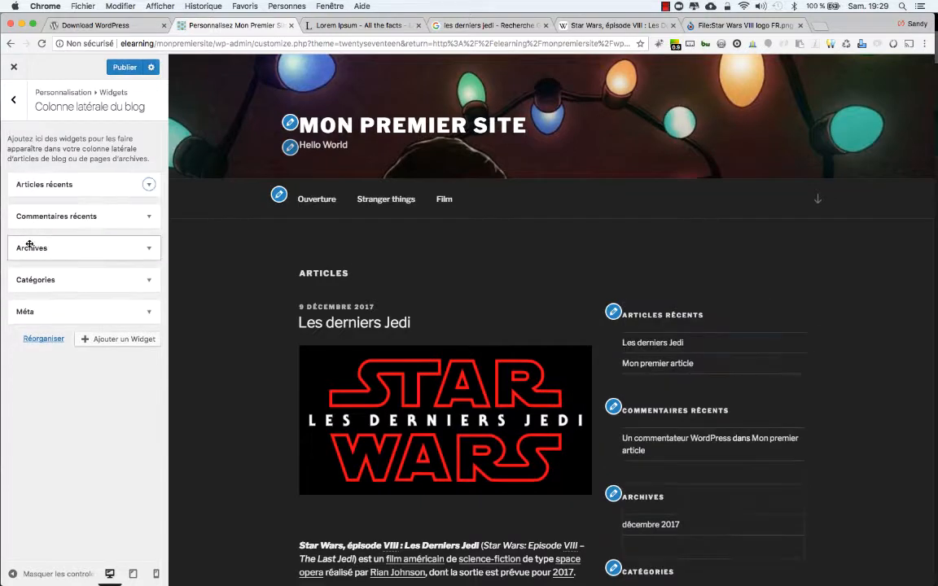
Set the number of articles displayed by the Articles récents widget to 1
click(151, 186)
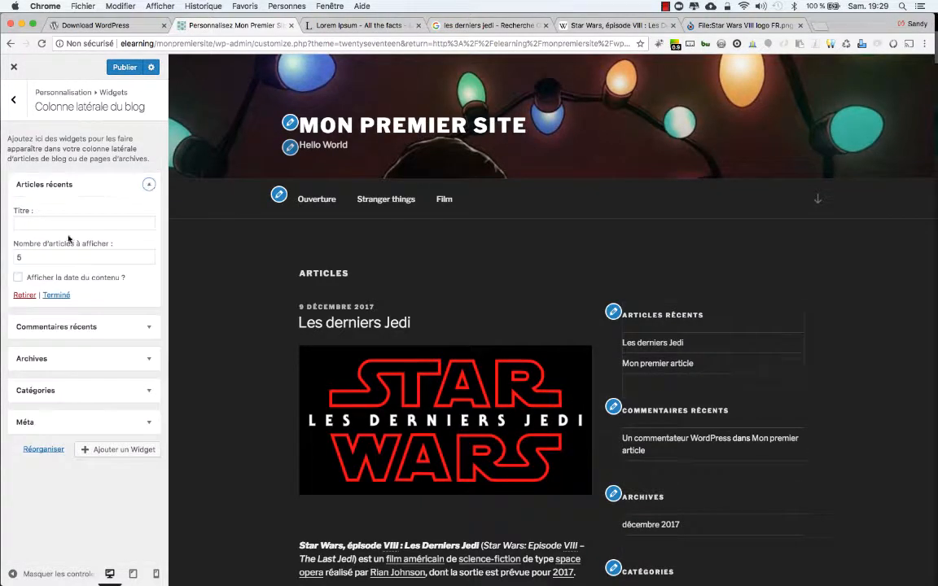
click(24, 255)
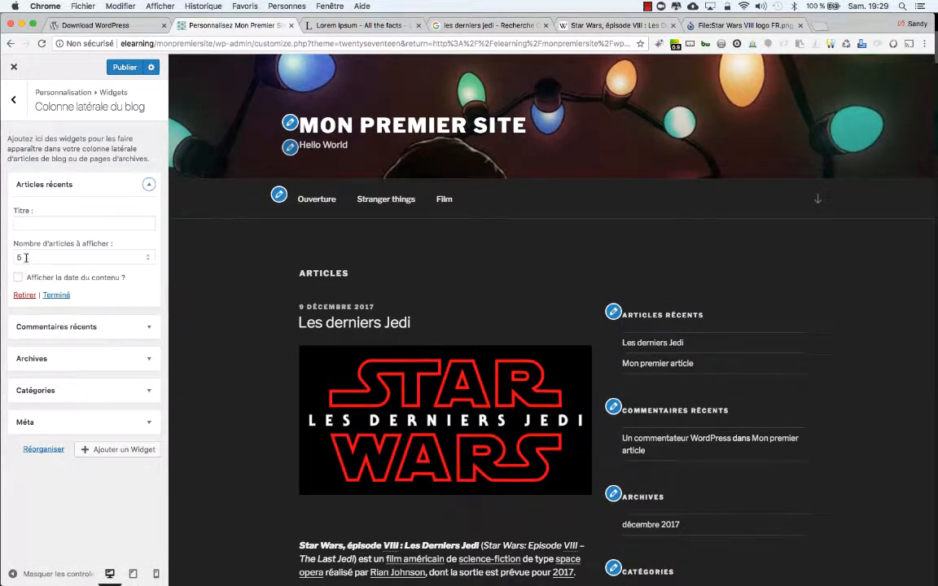
key(BackSpace)
text(1)
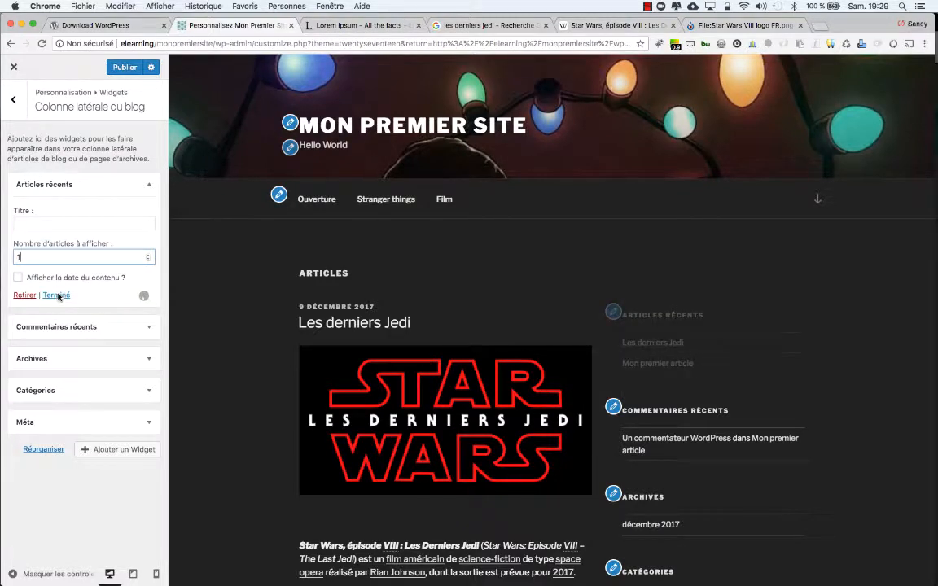
Remove the Articles récents, Archives, Commentaires récents, Catégories and Méta widgets from Colonne latérale du blog
click(25, 295)
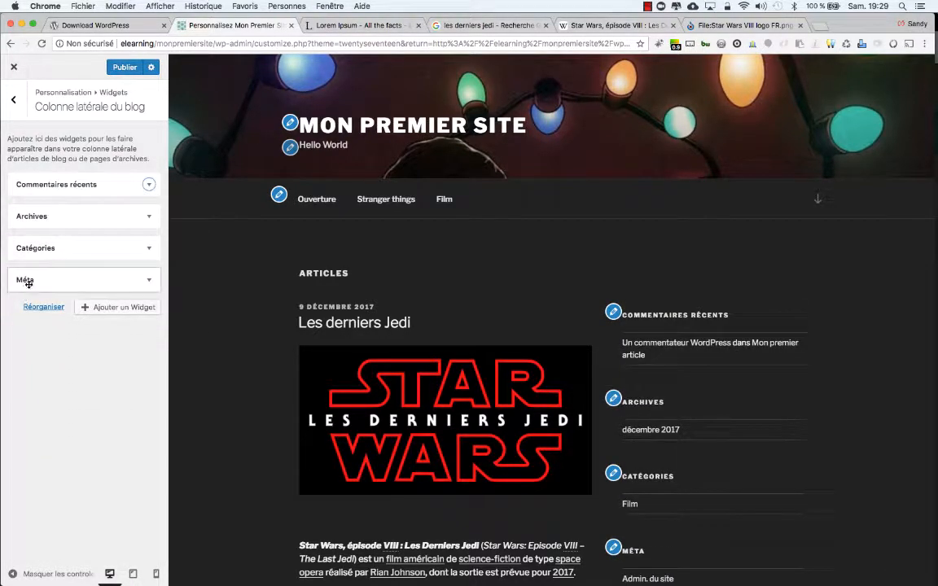
click(147, 215)
click(25, 304)
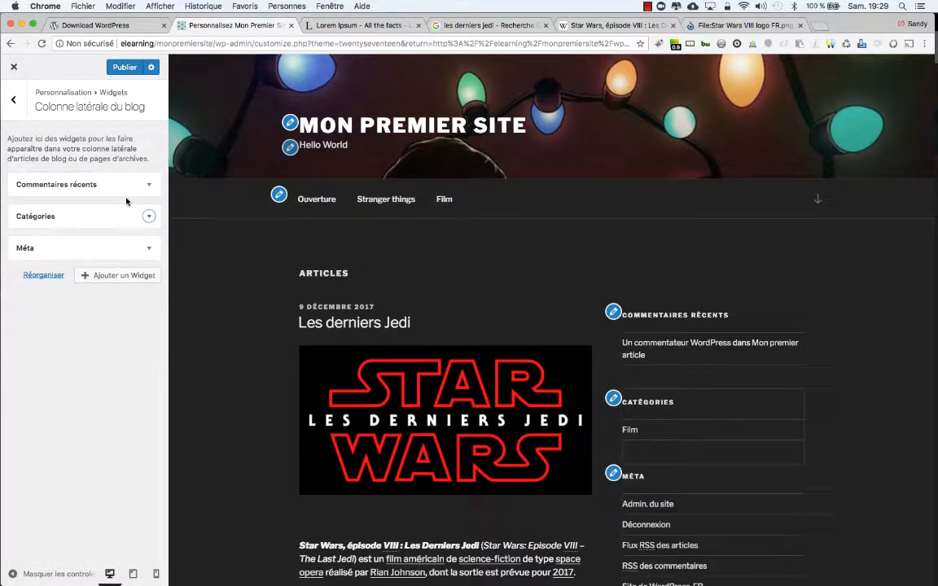
click(149, 184)
click(24, 277)
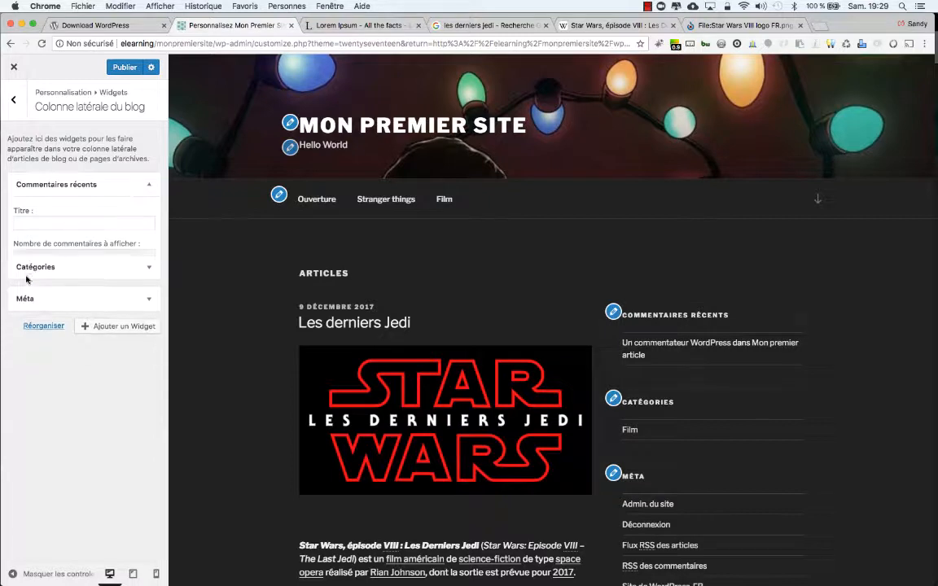
click(148, 184)
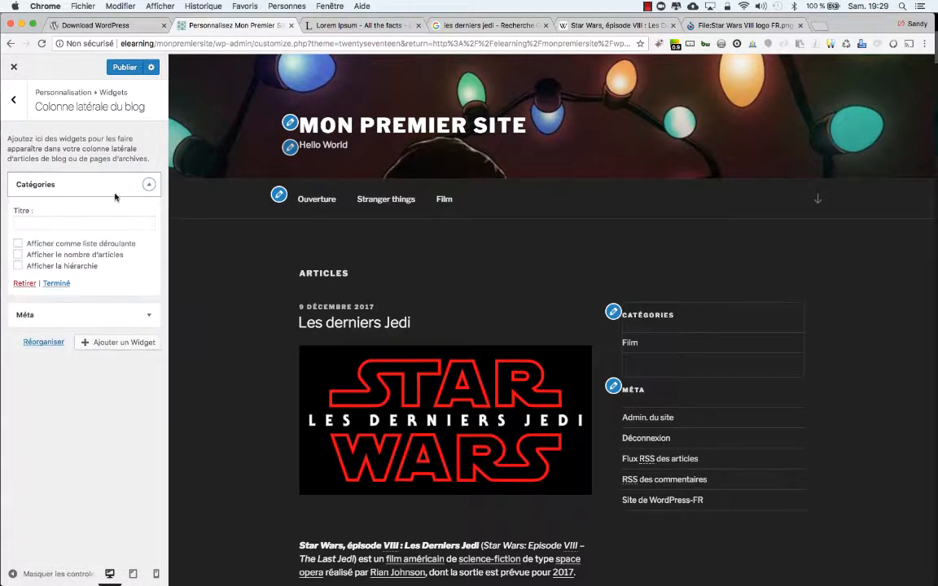
click(24, 284)
click(148, 184)
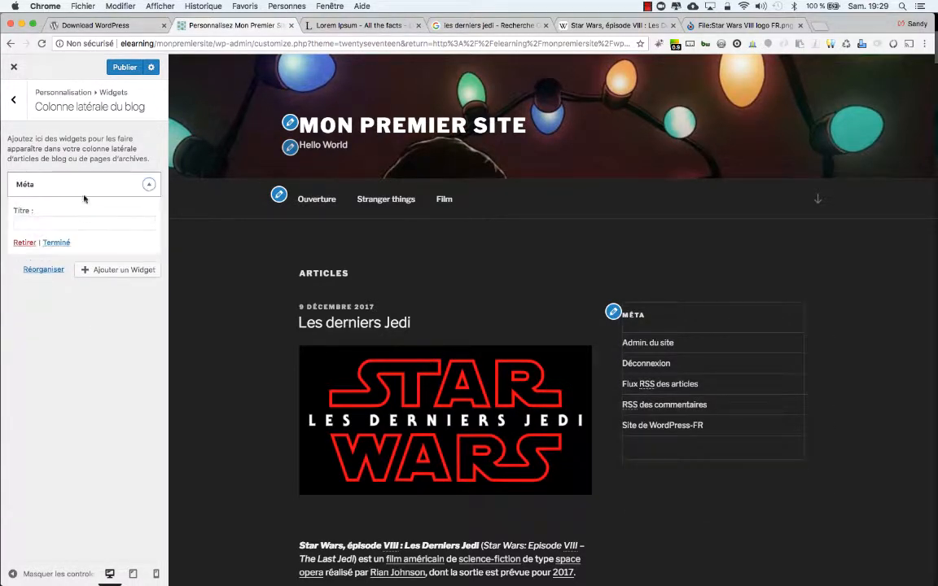
click(25, 244)
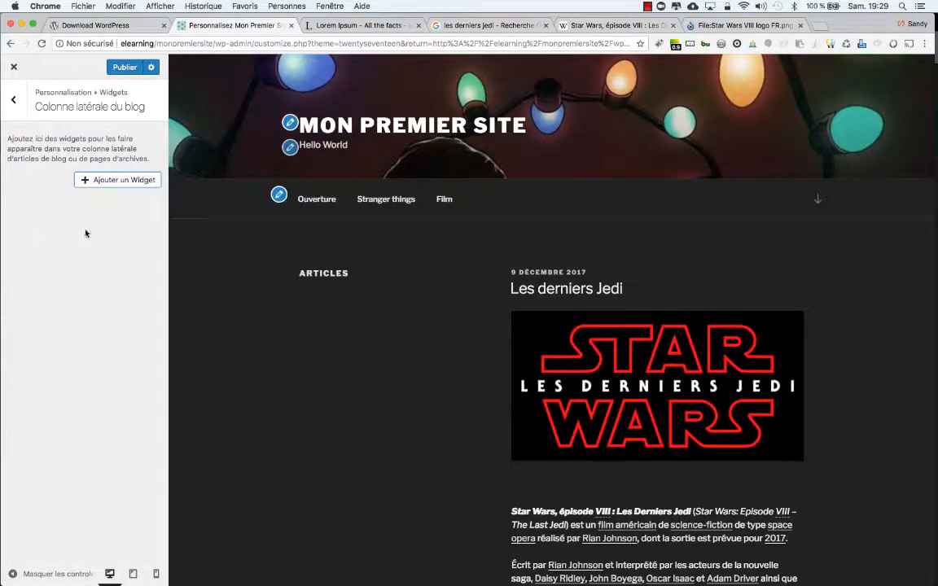
Look at the Pied de page 1 and Pied de page 2 widget areas and the site's footer in the preview
click(13, 99)
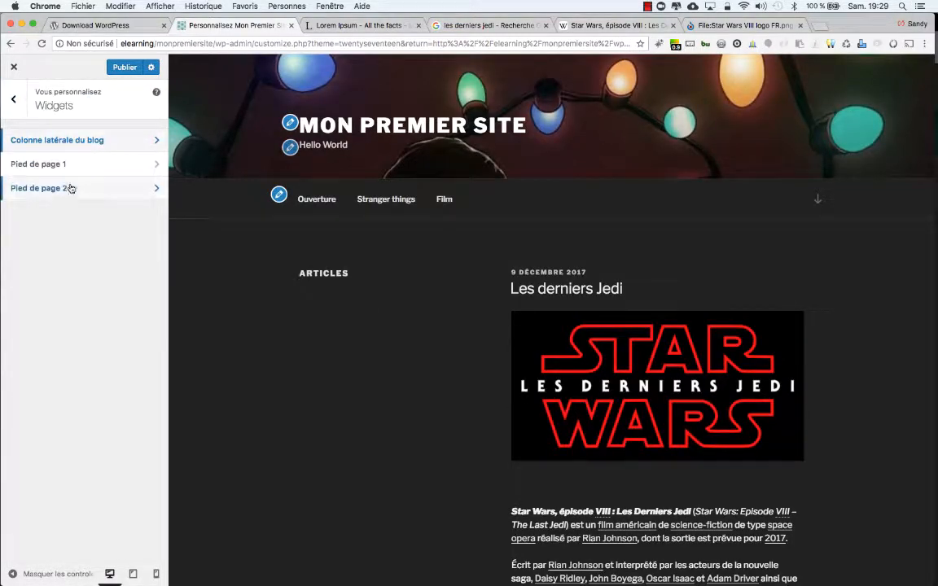
click(82, 163)
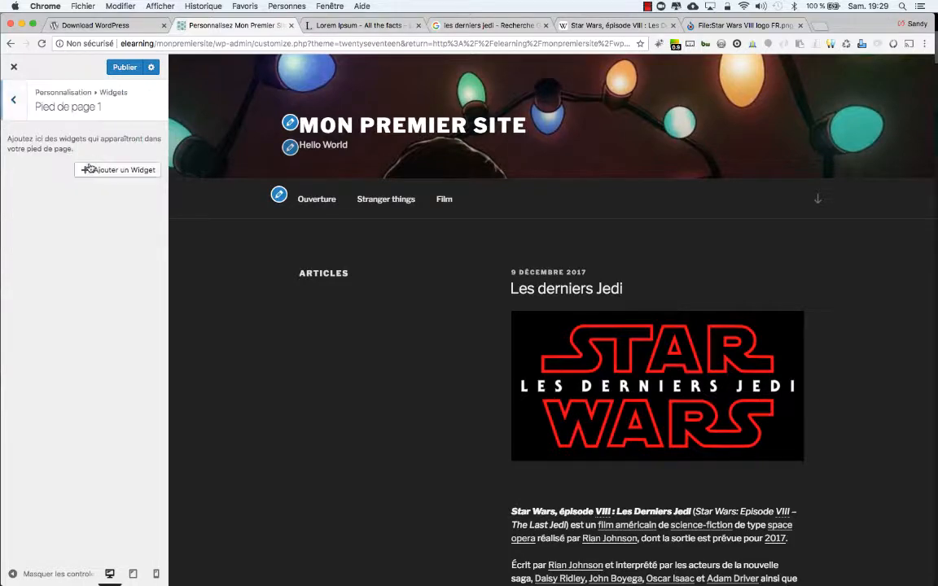
scroll(218, 377, down, 10)
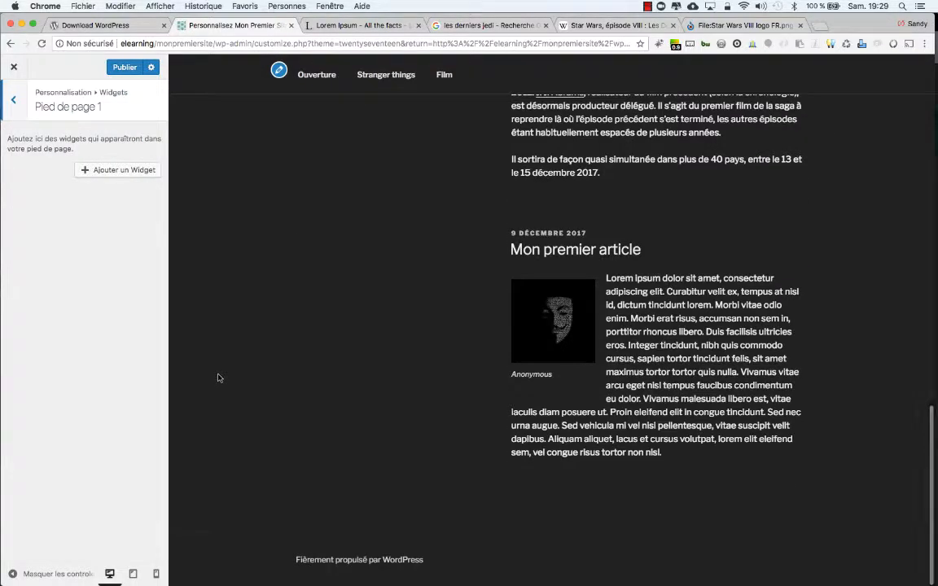
click(22, 109)
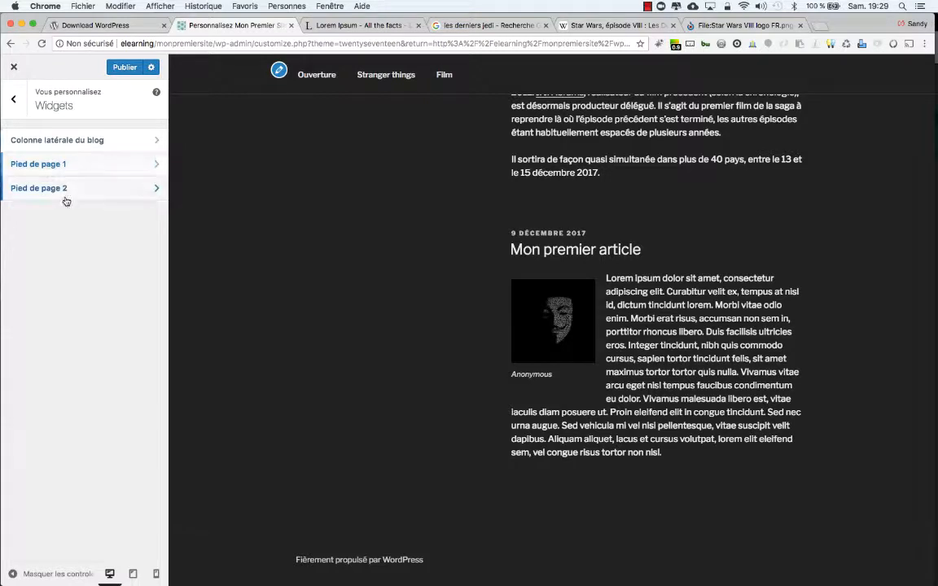
click(70, 197)
click(22, 108)
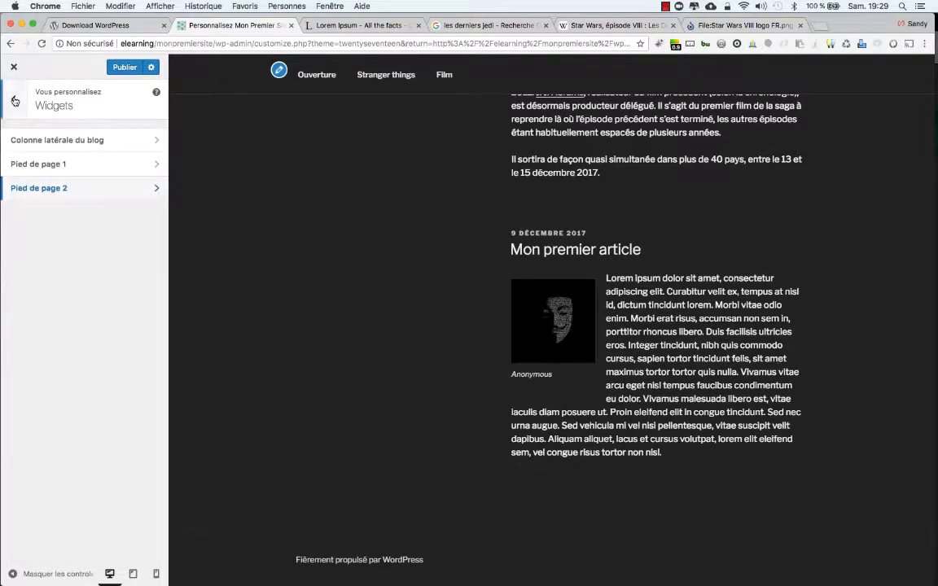
click(22, 108)
click(90, 288)
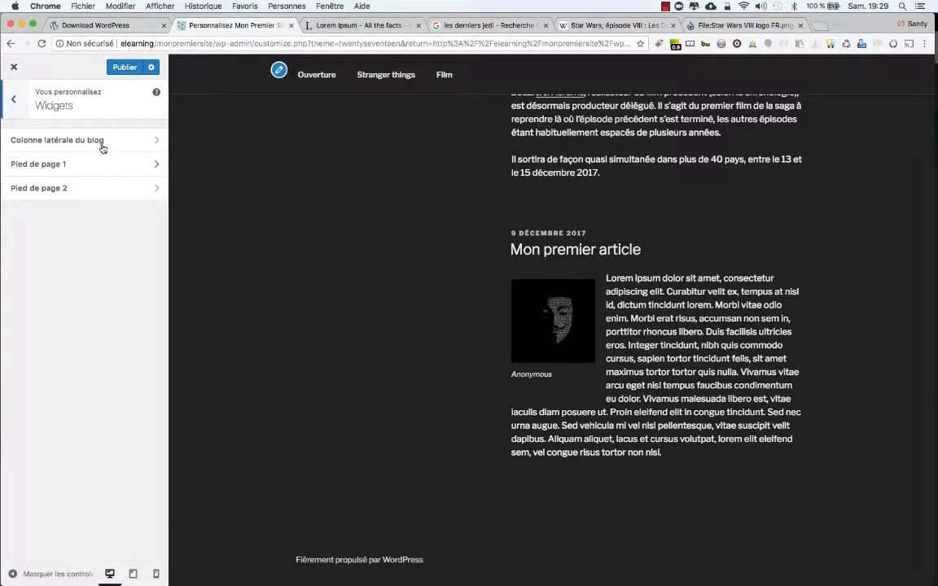
Add a Flux widget to Pied de page 1 and collapse its settings
click(98, 163)
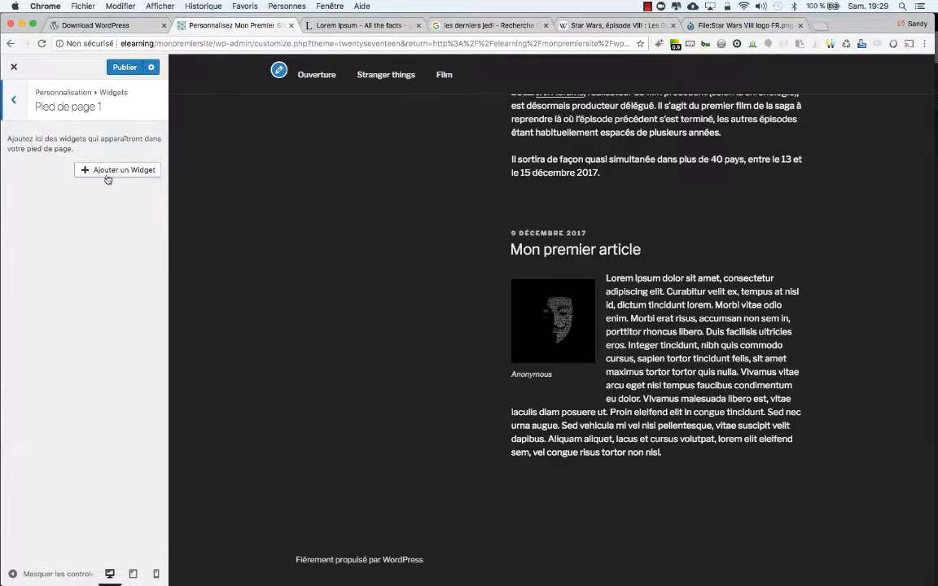
click(107, 173)
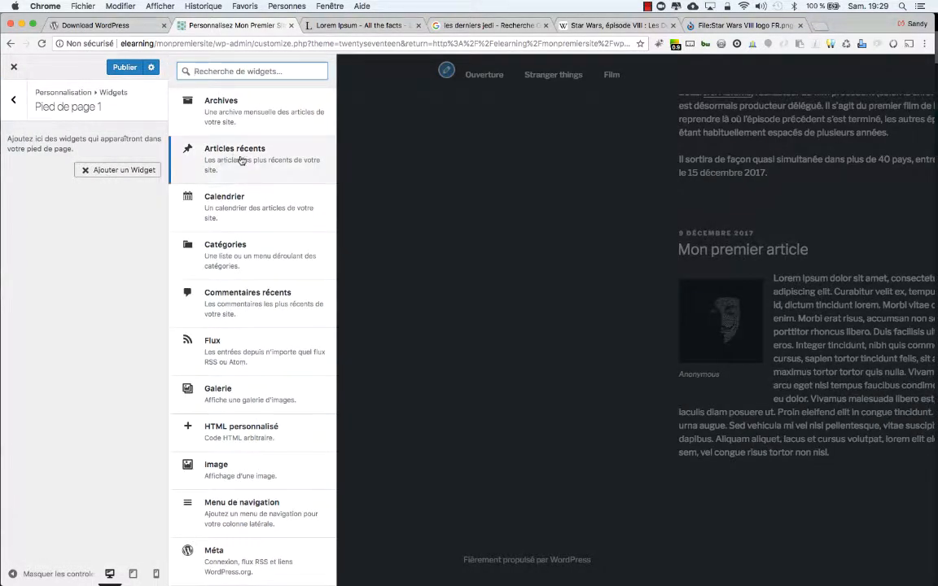
scroll(253, 221, down, 2)
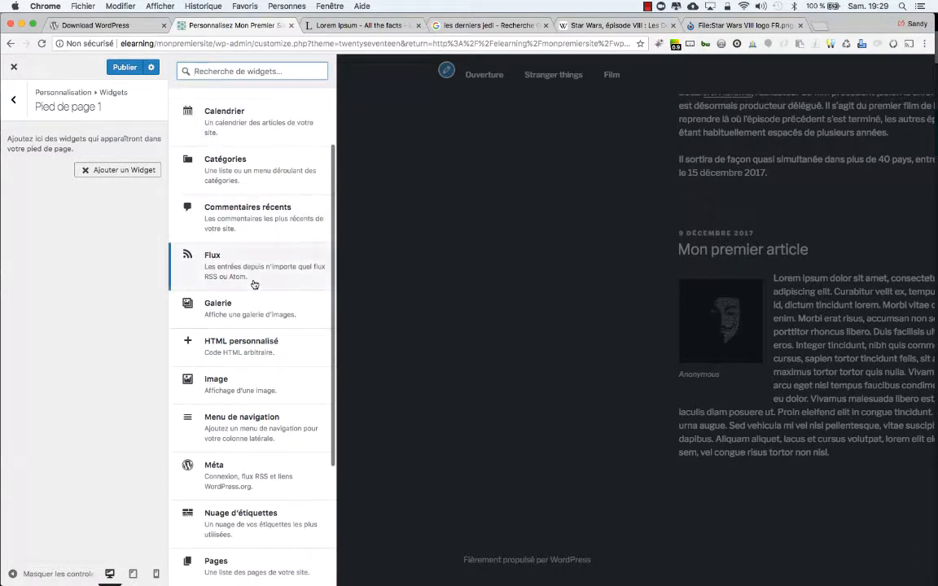
click(253, 272)
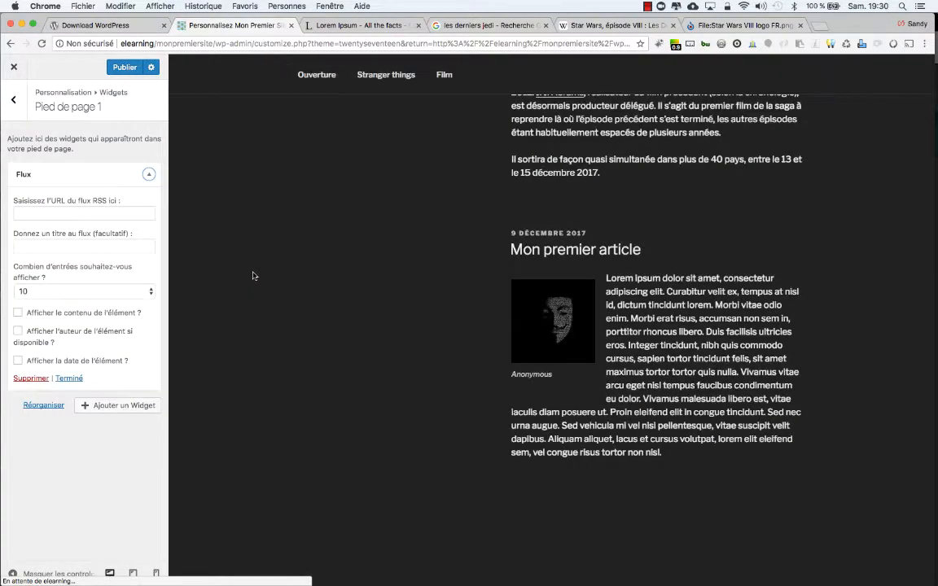
scroll(376, 330, down, 1)
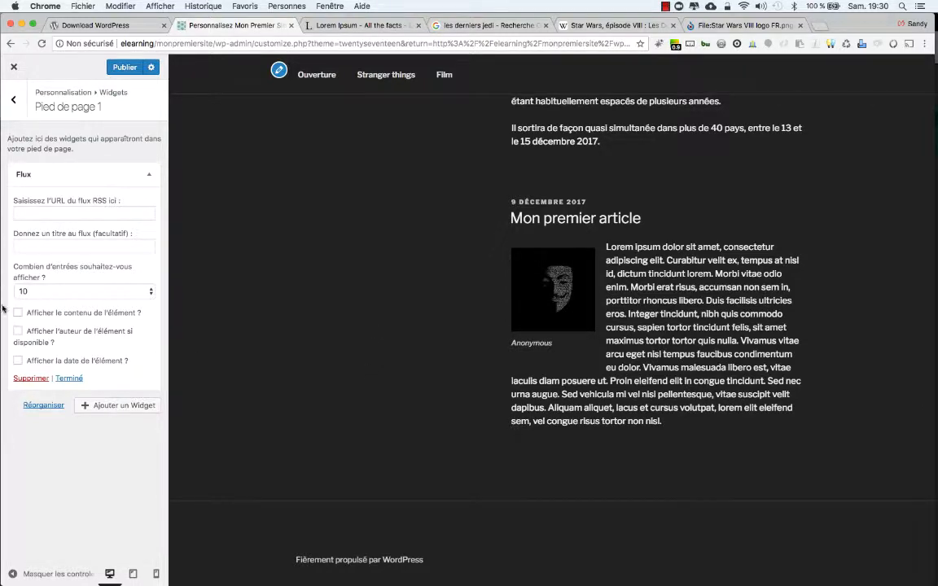
click(150, 180)
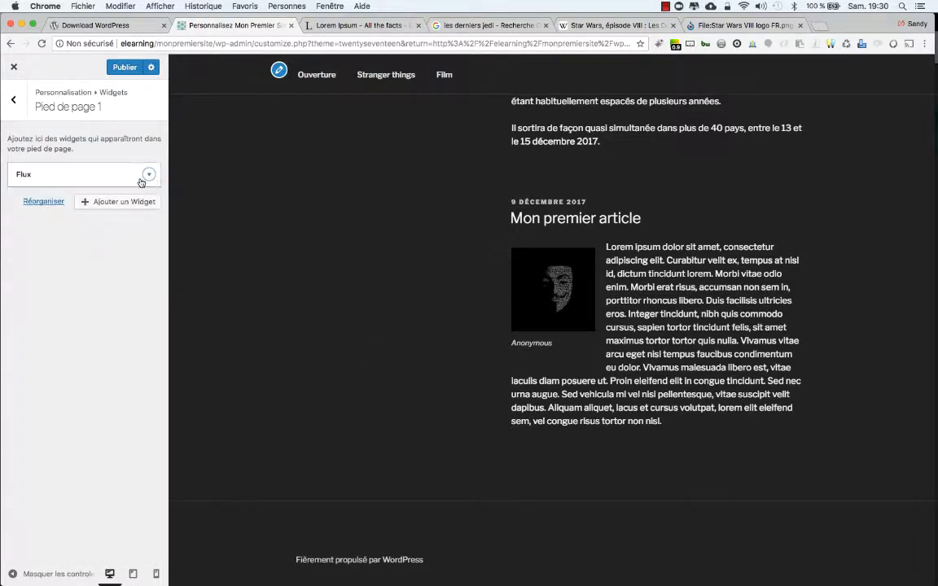
Remove the Flux widget from the Pied de page 1 widget area and look over the site preview
click(118, 173)
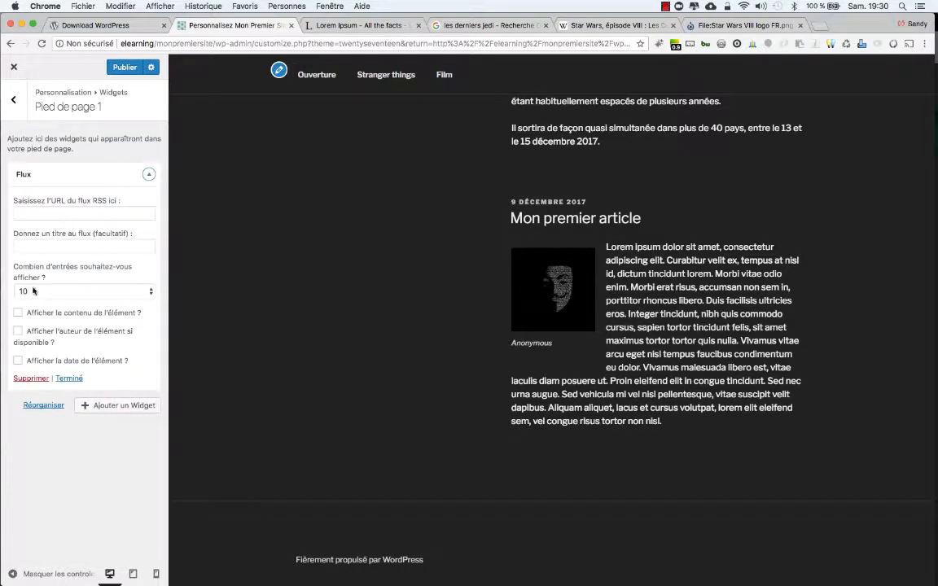
click(37, 379)
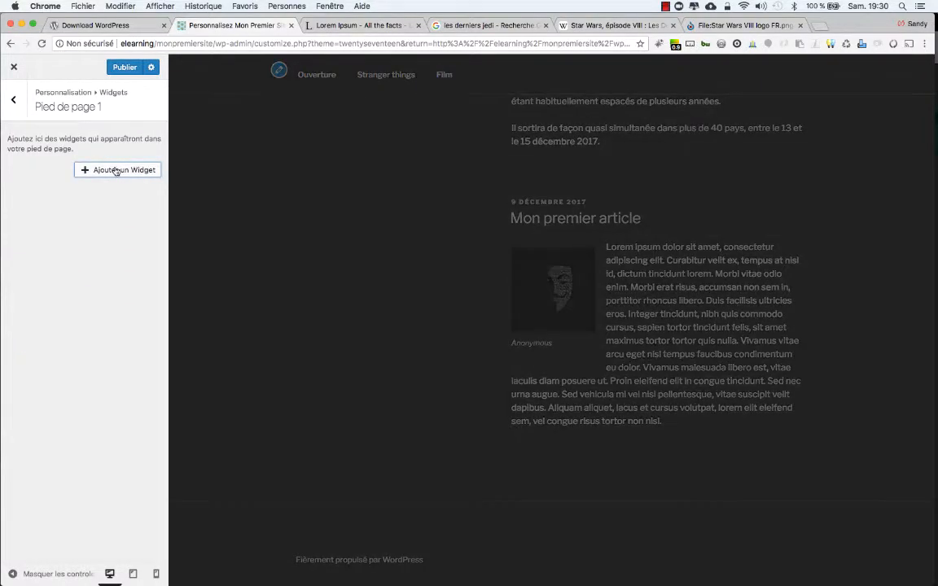
scroll(209, 279, up, 10)
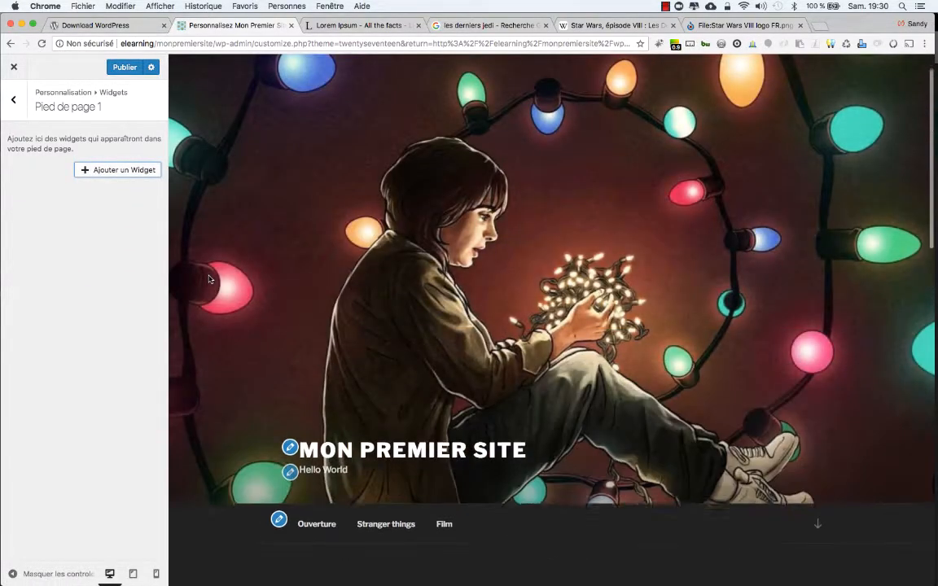
scroll(208, 278, down, 10)
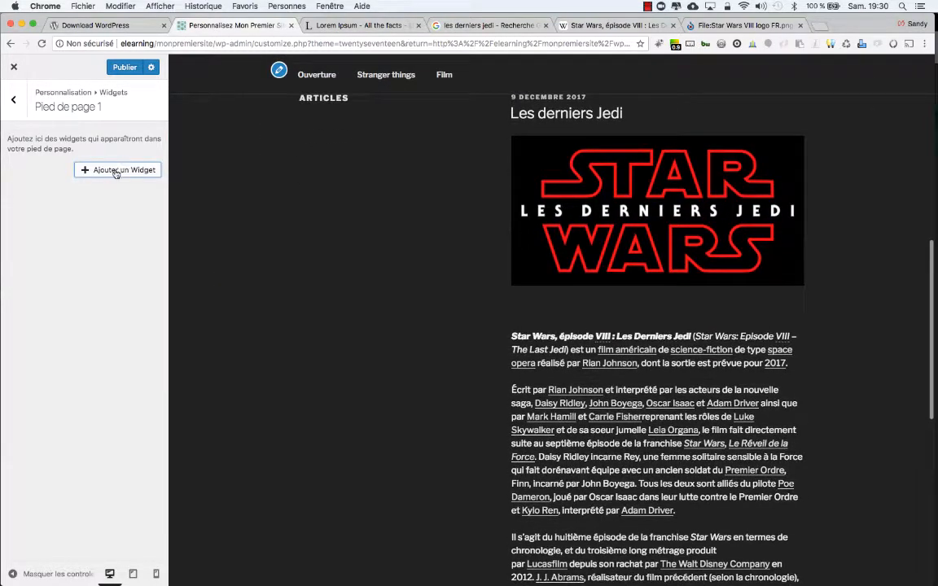
Add a Menu de navigation widget to the Pied de page 1 widget area
click(116, 171)
scroll(287, 385, down, 3)
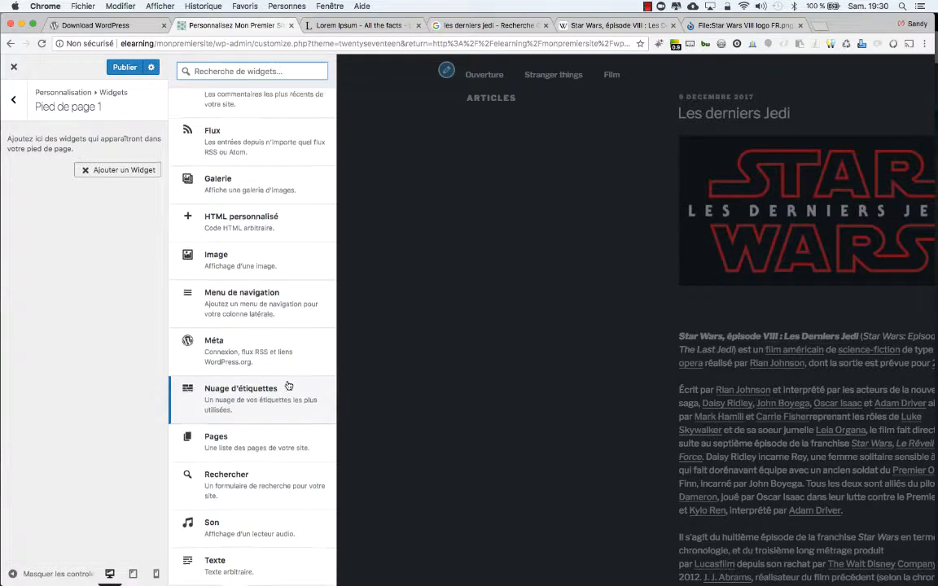
scroll(288, 385, down, 1)
scroll(288, 385, up, 1)
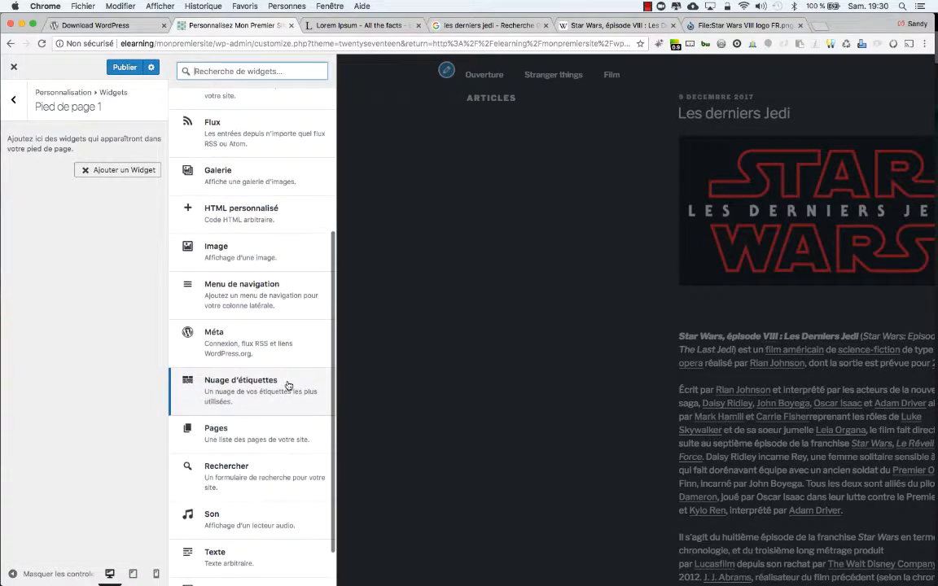
click(259, 295)
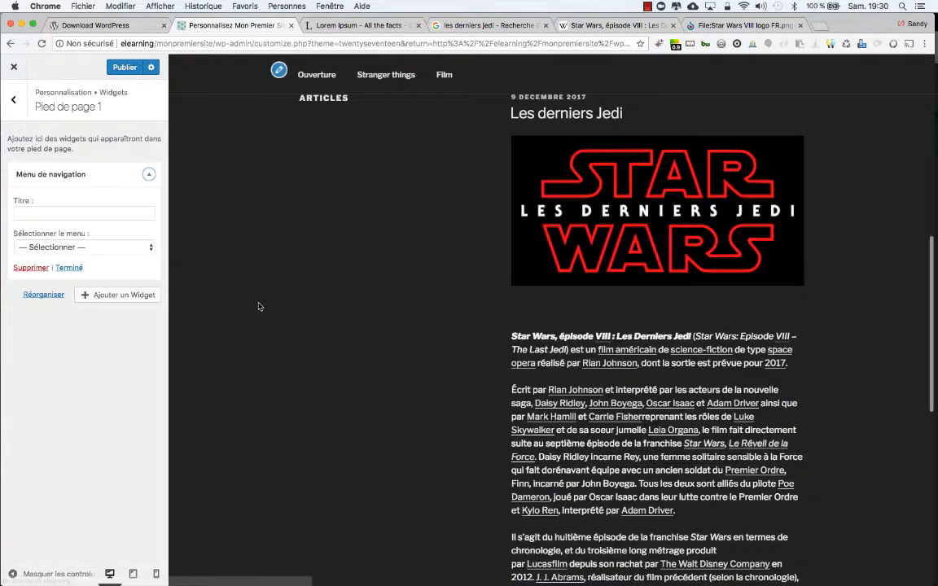
Set the Pied de page 1 navigation widget to show Mon premier menu and check the footer in the preview
scroll(259, 306, down, 3)
scroll(259, 307, down, 8)
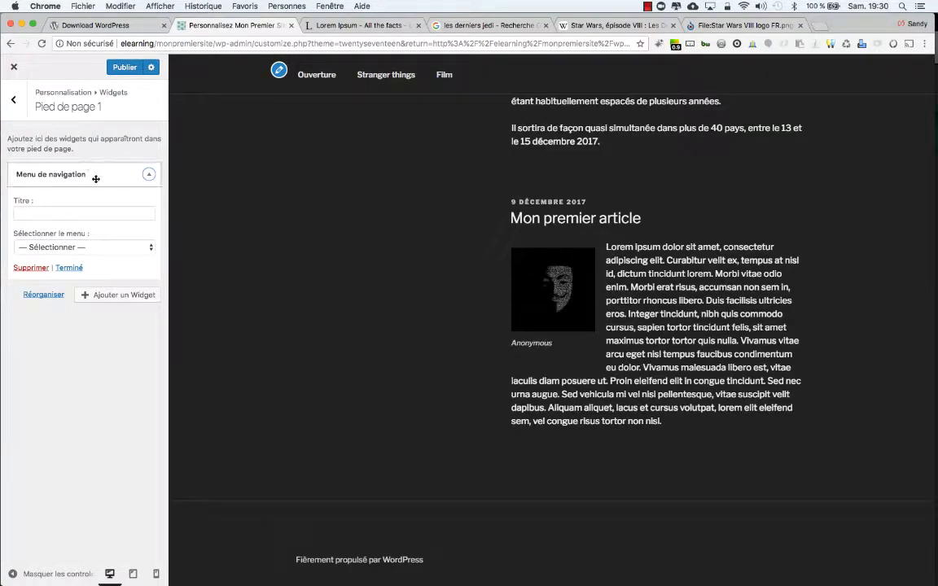
click(80, 248)
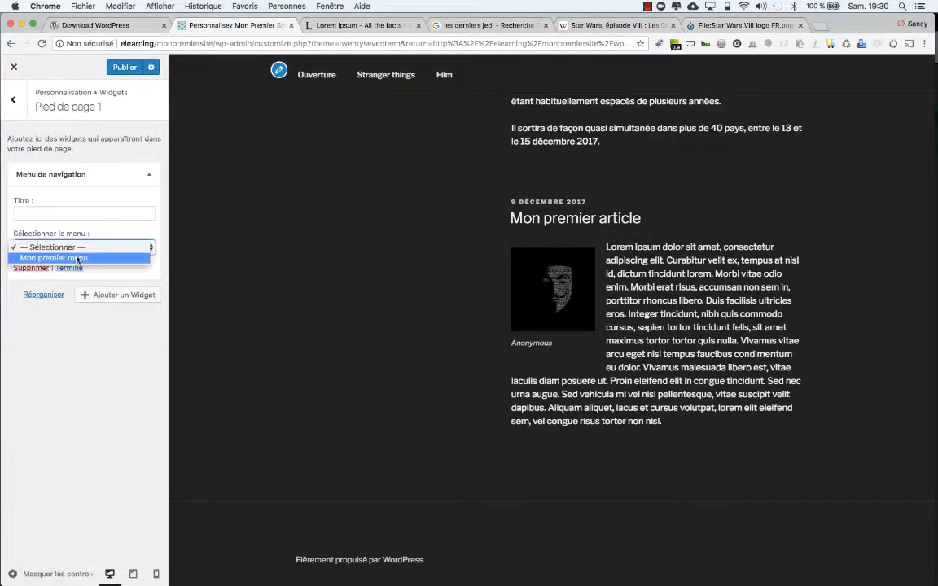
click(79, 259)
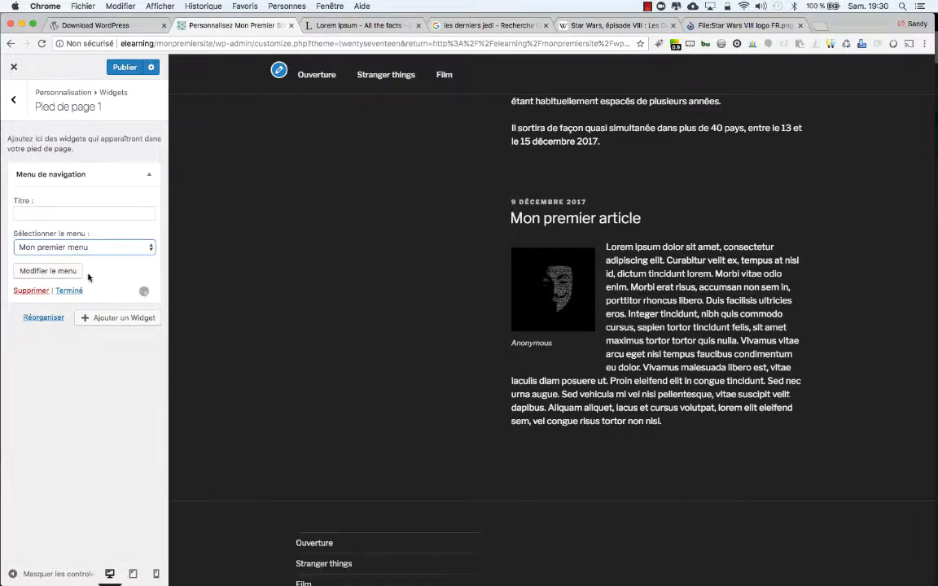
scroll(279, 404, down, 3)
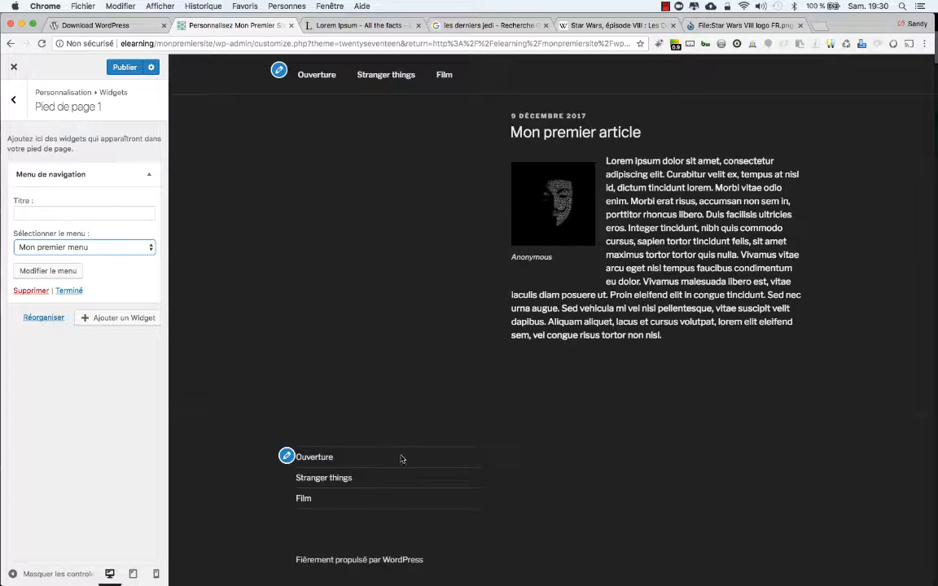
Add a Texte widget to the Pied de page 2 widget area
click(13, 99)
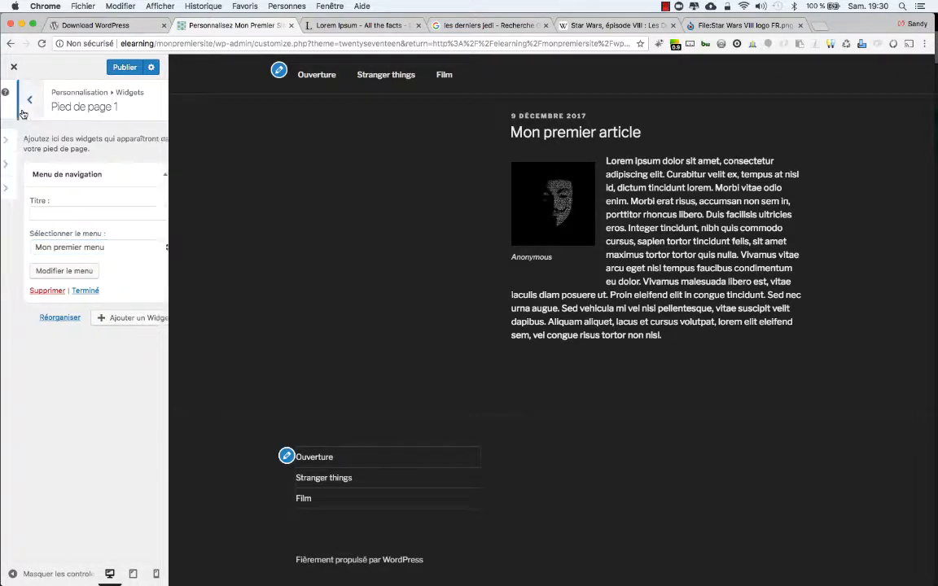
click(90, 192)
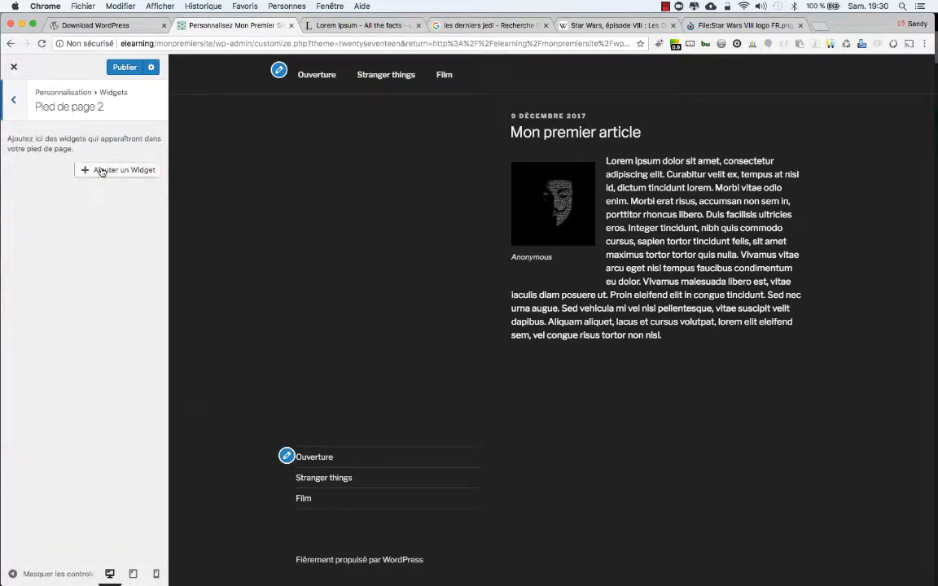
click(102, 171)
scroll(244, 390, down, 2)
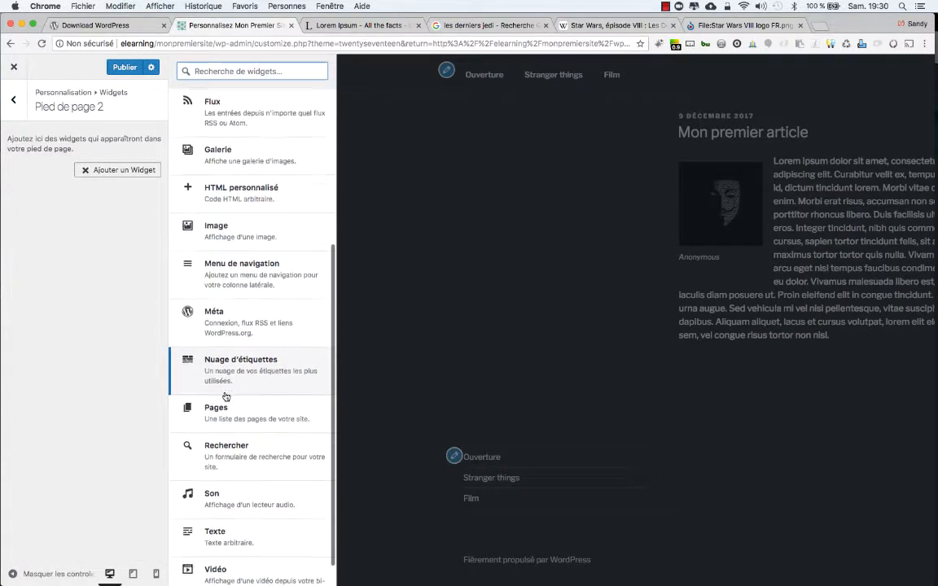
scroll(226, 396, down, 1)
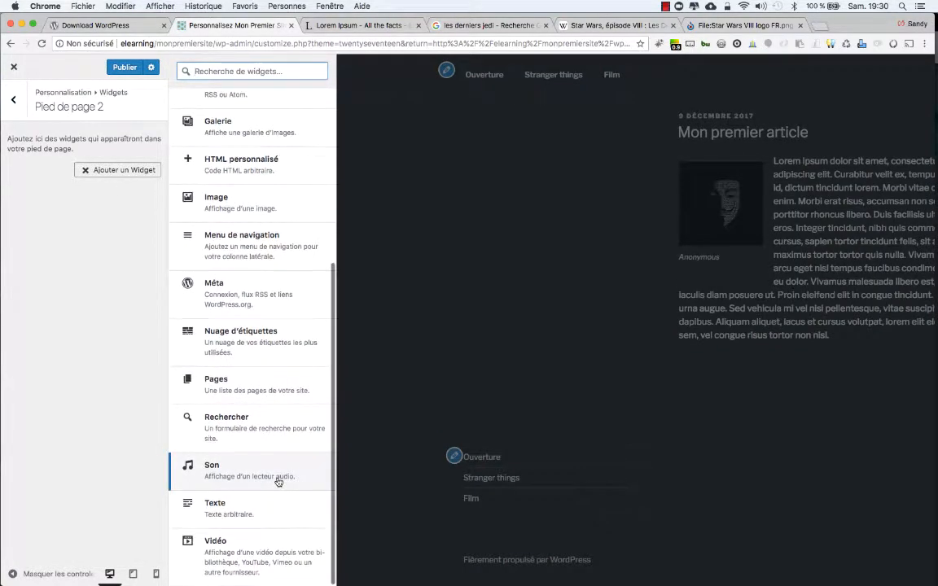
click(246, 510)
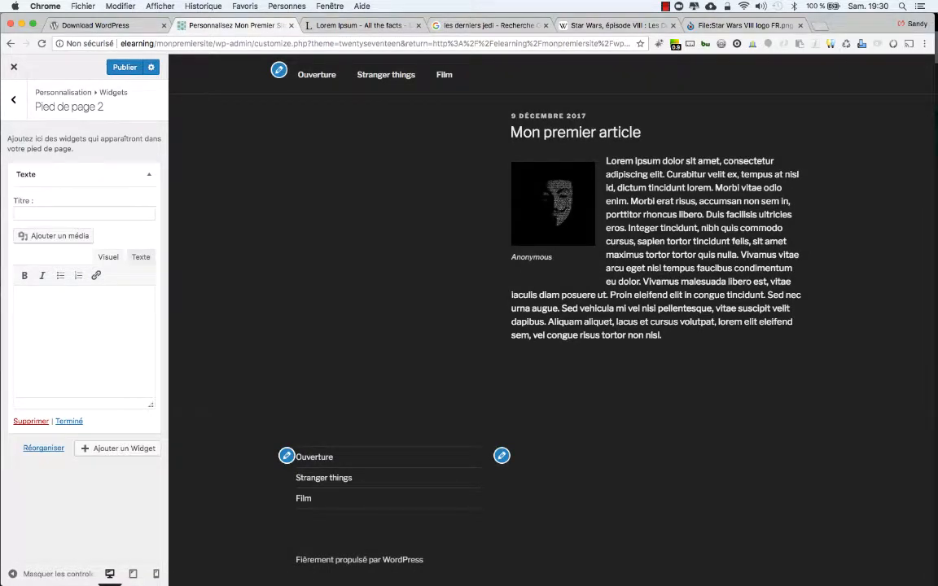
Enter "Mon premier texte en pied de page" as the Texte widget's content and return to the main customization options
text(Mon premier )
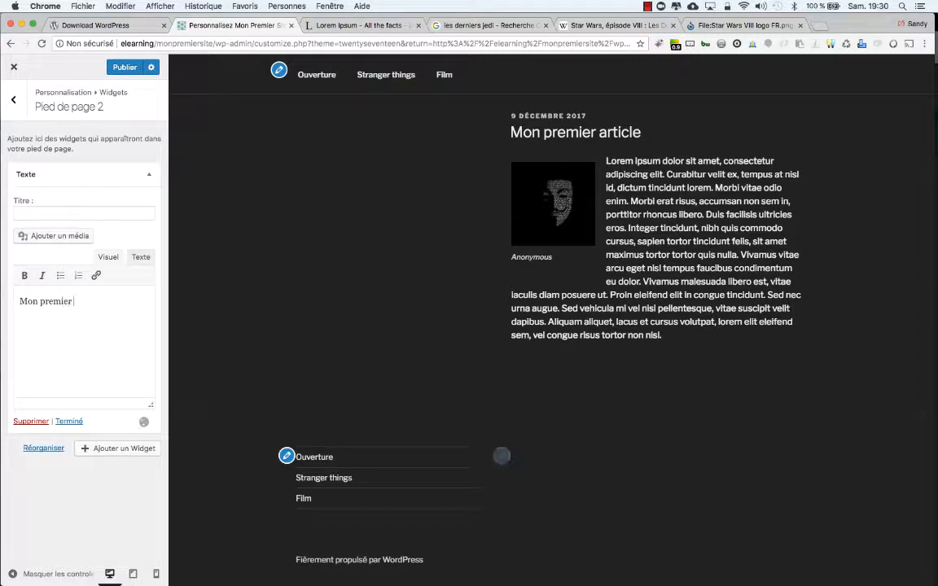
text(texte en p)
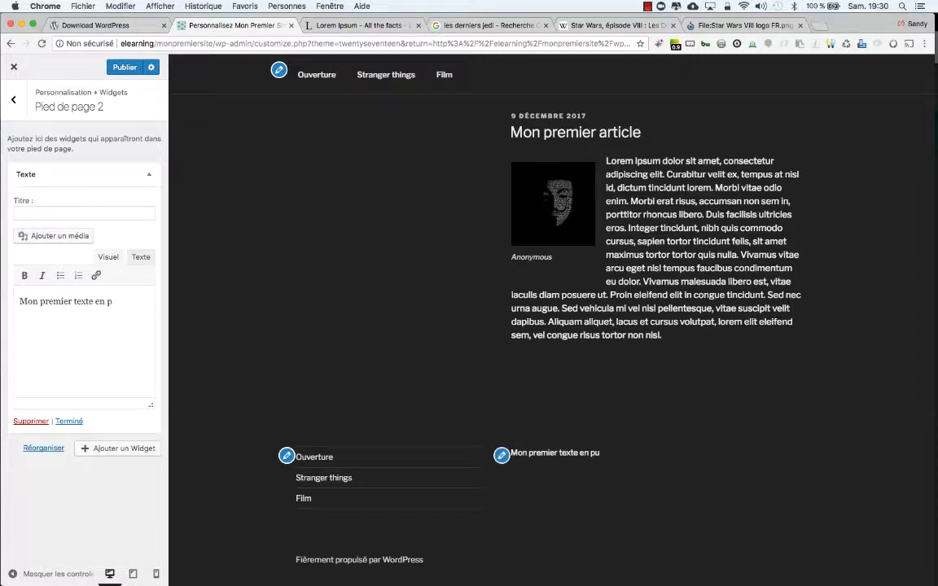
text(ued de page)
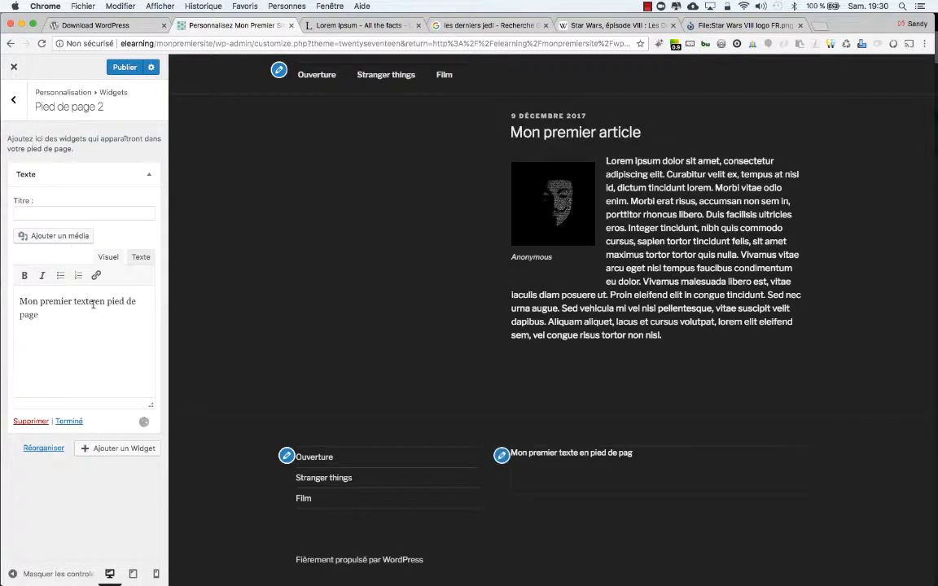
click(13, 99)
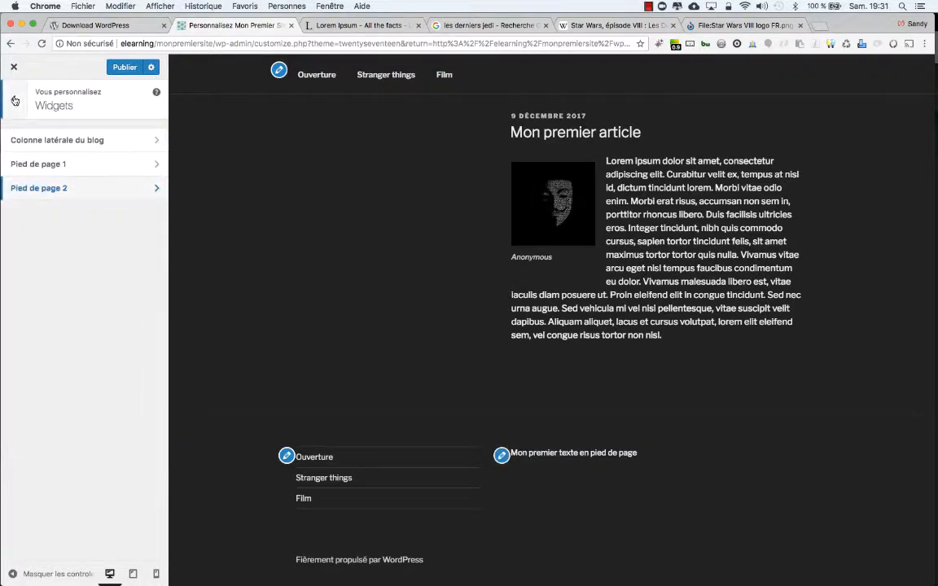
click(13, 100)
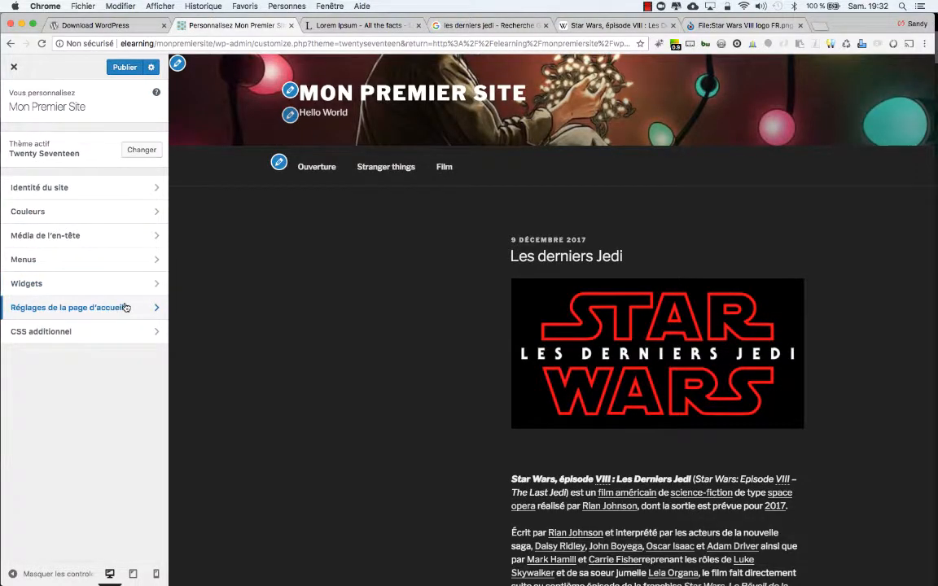
Open the homepage settings, keep Les derniers articles as the home page display and publish the customizations
click(126, 308)
click(19, 104)
click(98, 293)
click(82, 258)
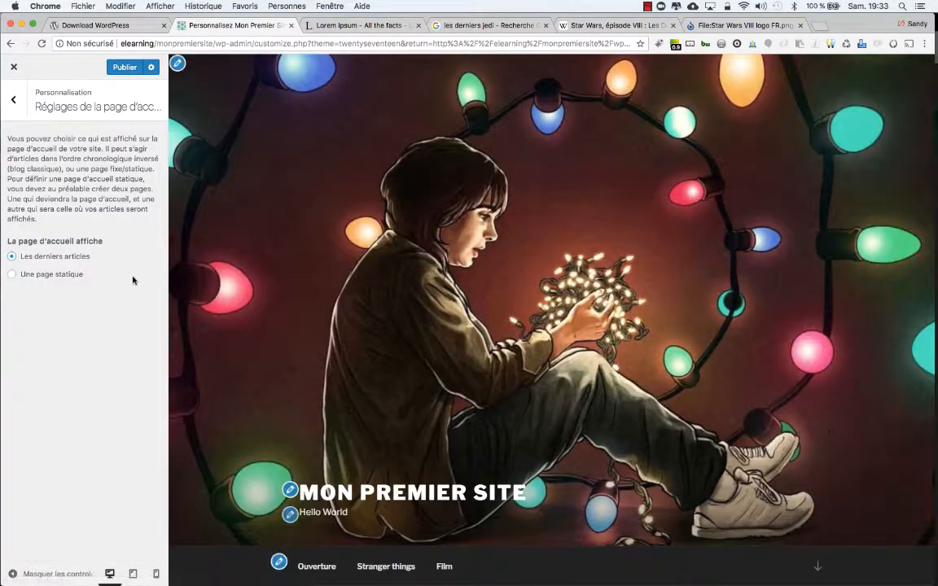
scroll(335, 351, down, 10)
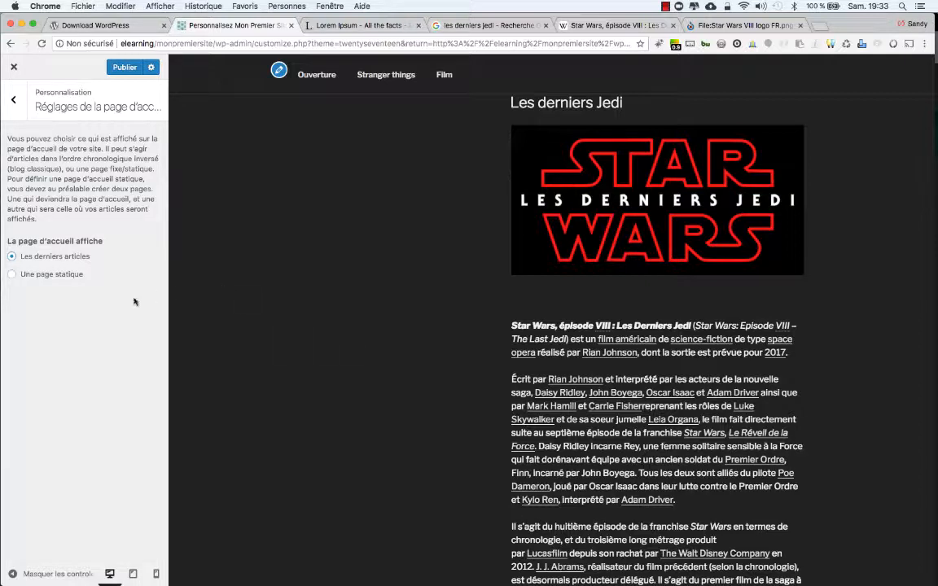
click(128, 67)
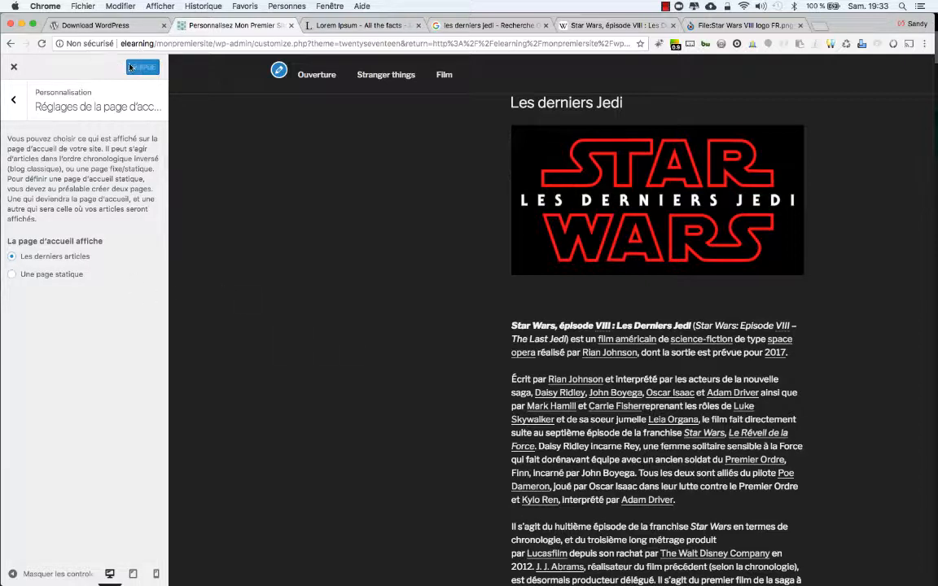
Set the home page to display Une page statique, publish the change and close the customizer
click(12, 274)
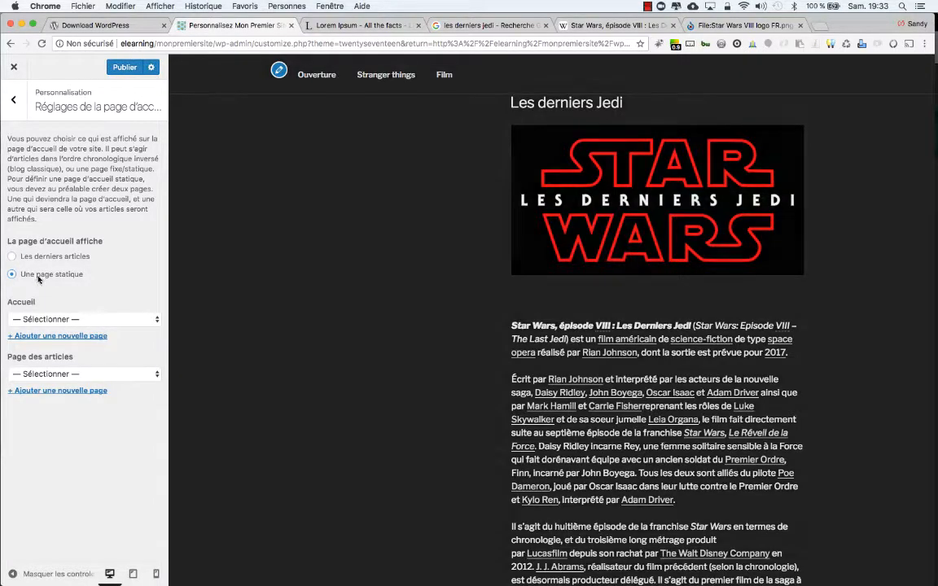
scroll(476, 274, up, 10)
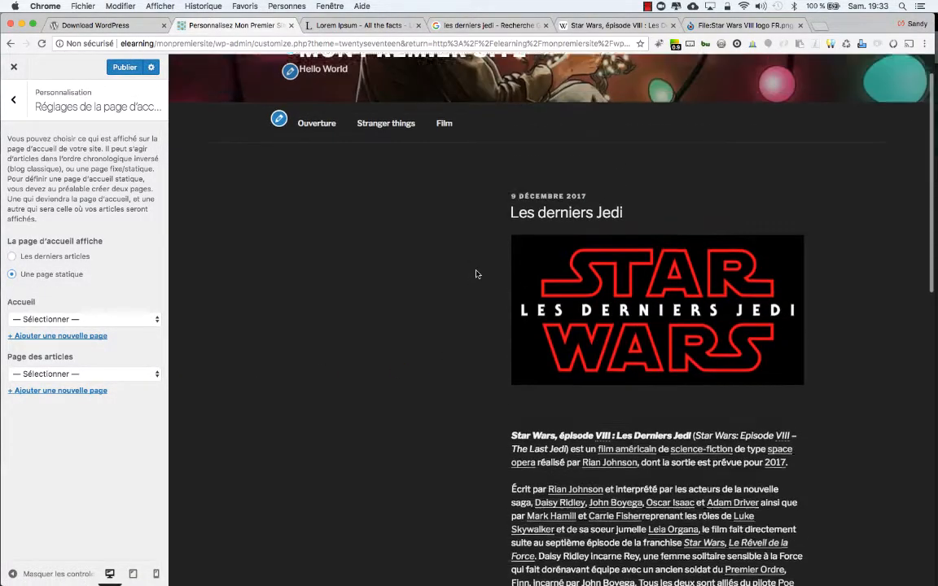
click(111, 319)
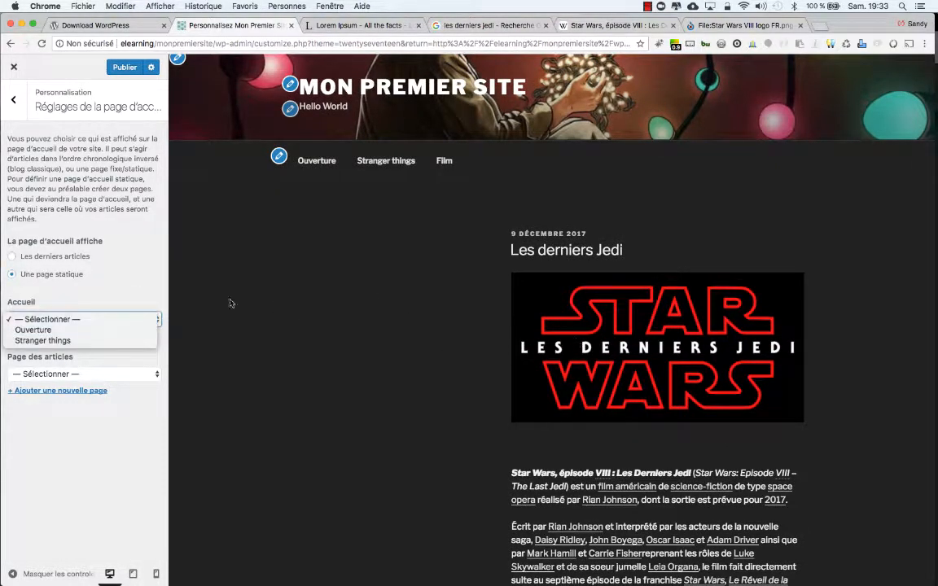
click(124, 290)
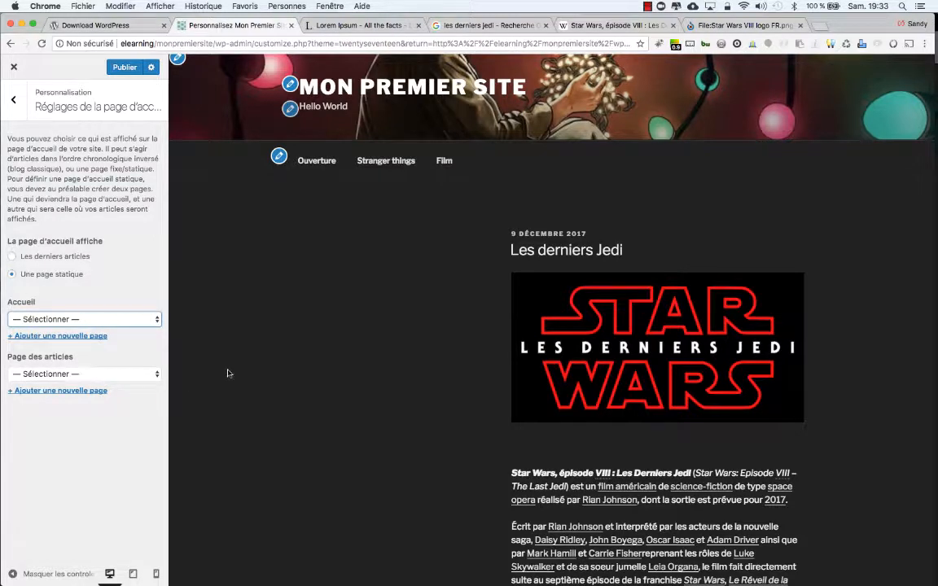
click(127, 72)
click(17, 101)
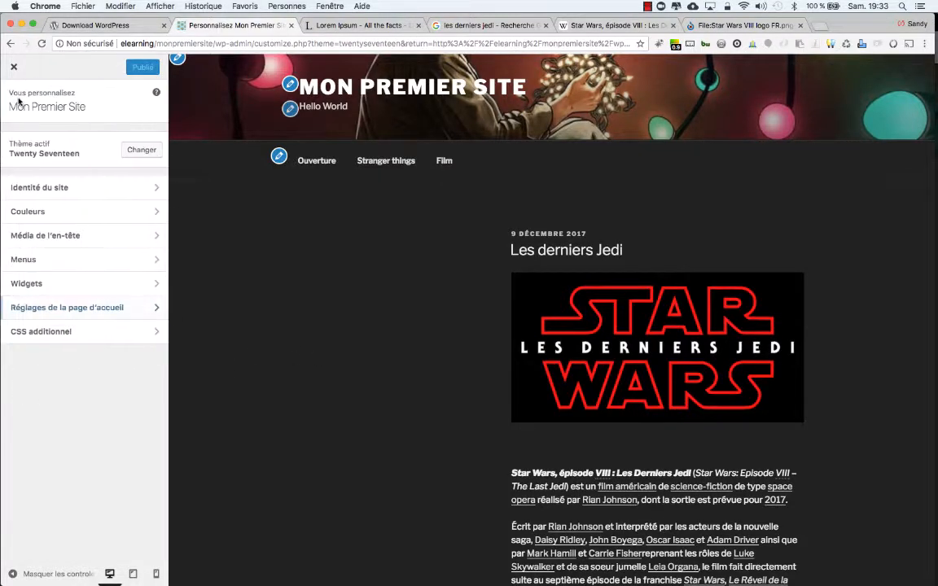
click(16, 70)
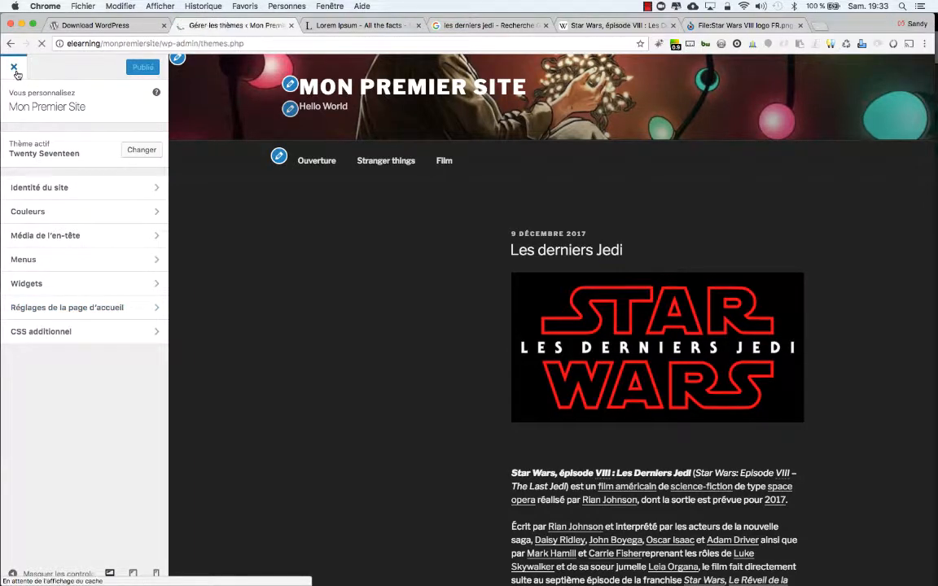
Create a new page titled "Mes articles" and publish it
mouse_move(50, 160)
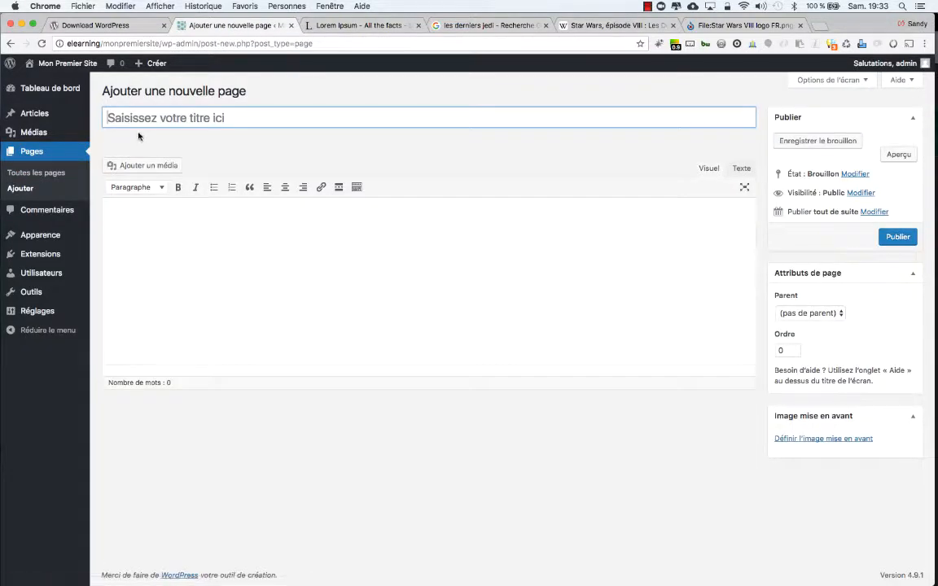
text(Mes ar)
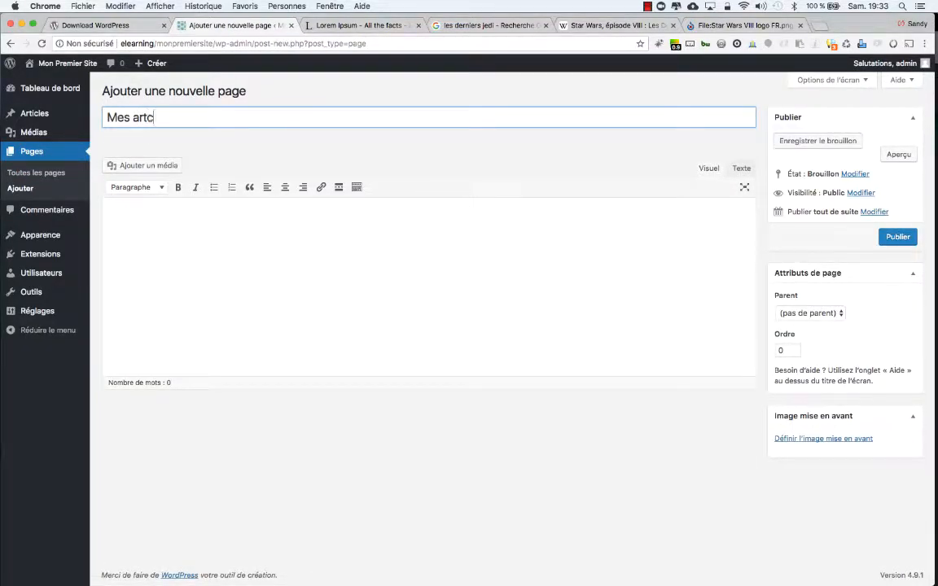
text(ticles)
click(898, 236)
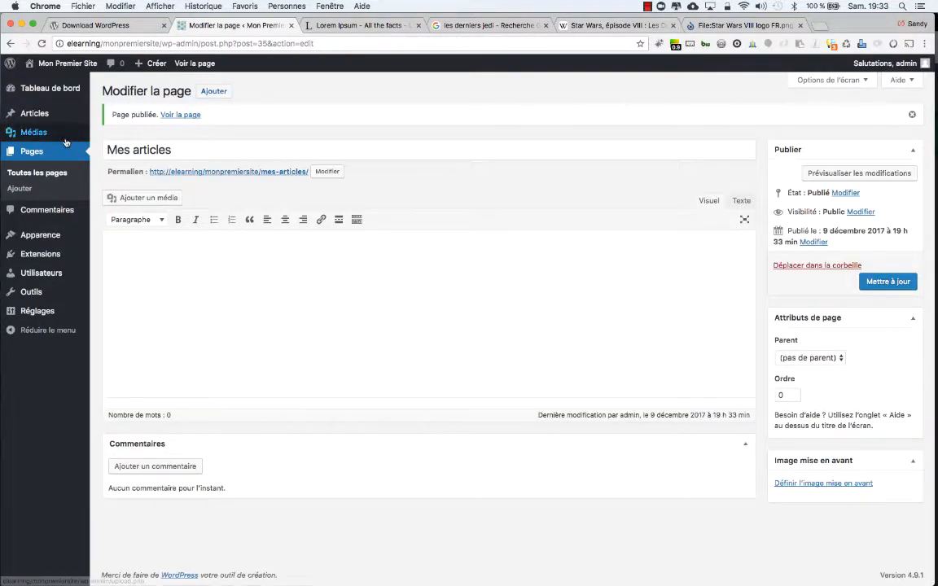
Create a new page titled "Hello word" and enter "HELLO WORLD" as its content
click(213, 91)
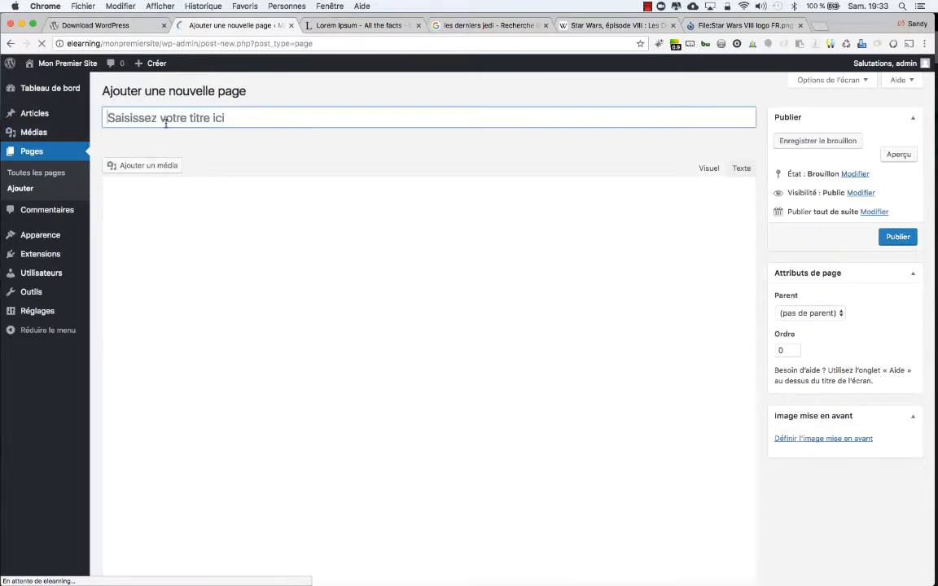
click(155, 118)
text(HO)
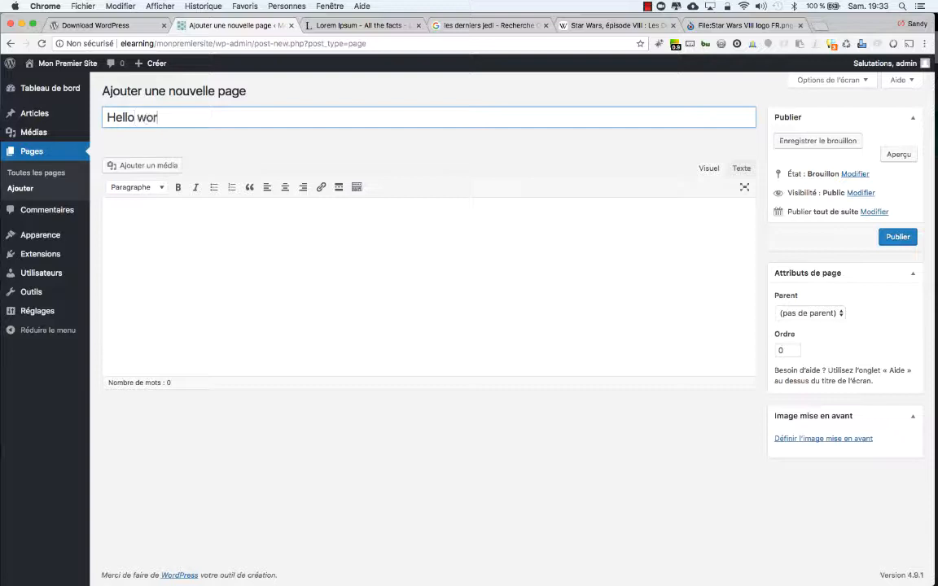
click(149, 229)
text(HELLO WORLD)
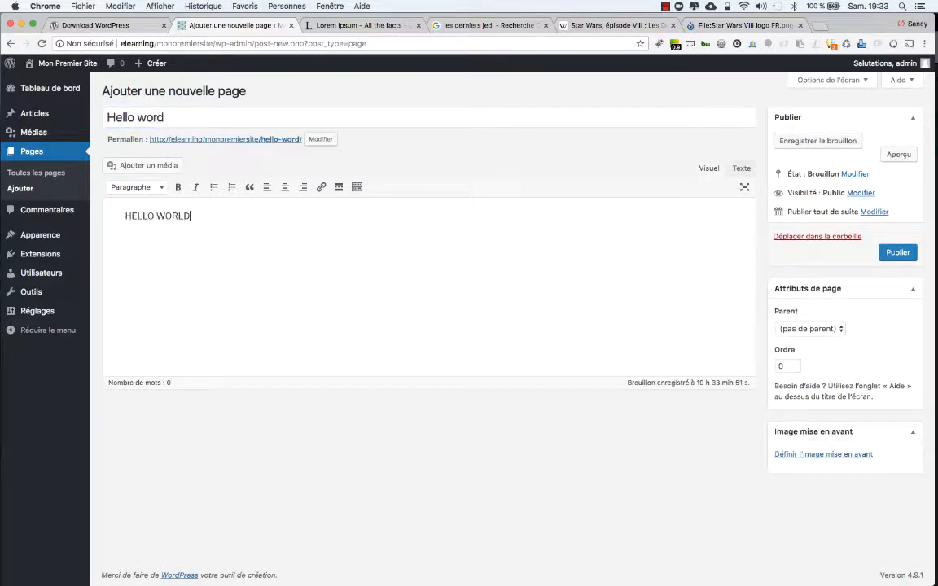
Format the HELLO WORLD text as bold Titre 1 and publish the page
triple_click(171, 217)
click(136, 188)
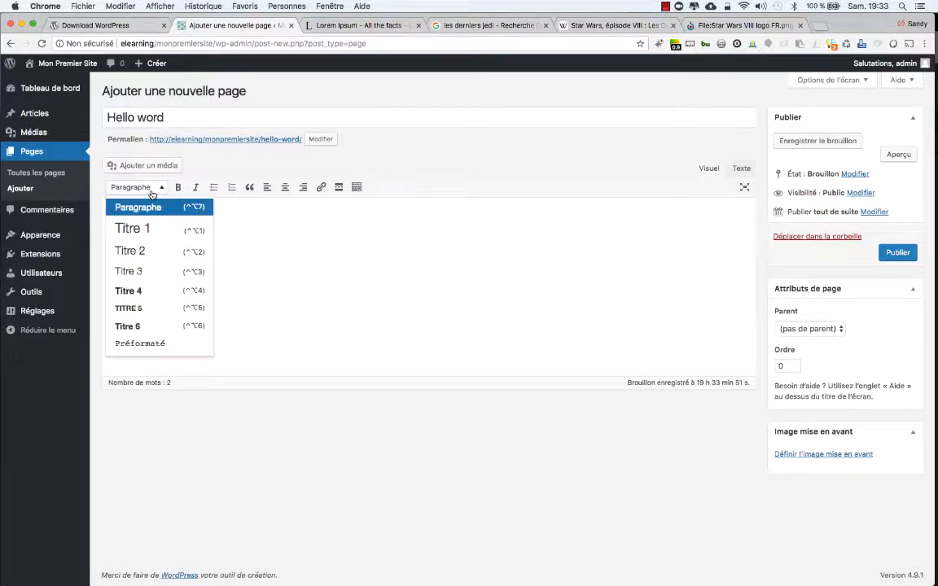
click(149, 229)
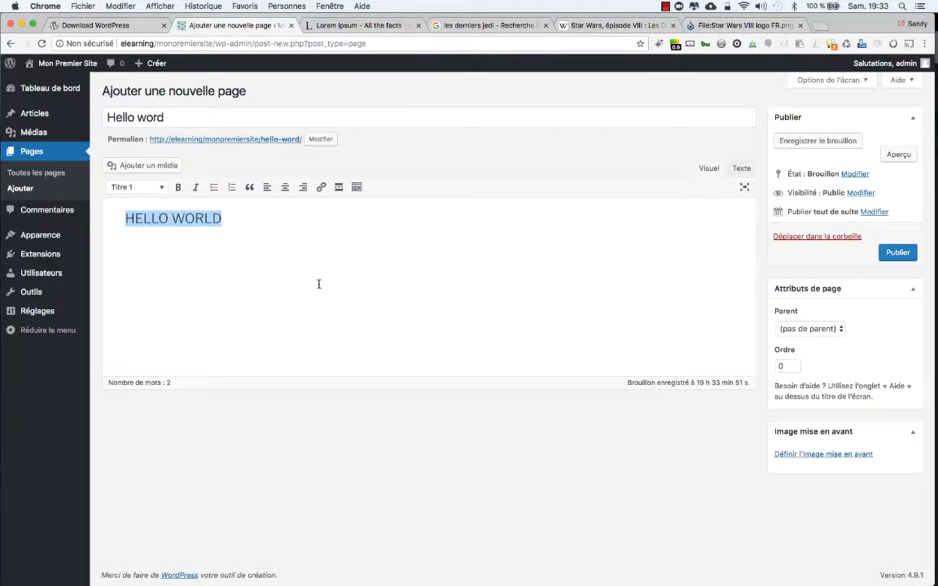
click(177, 187)
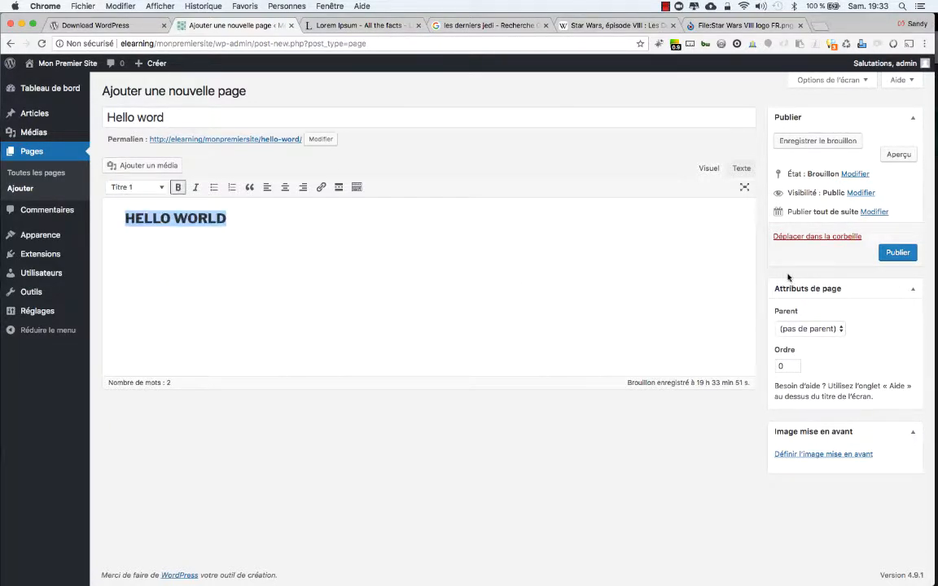
click(898, 254)
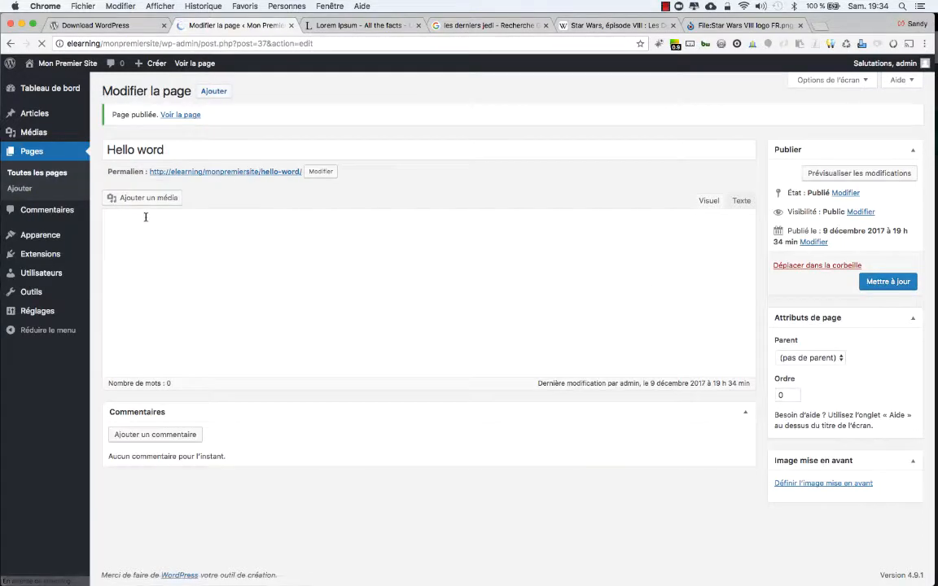
Open the customizer's home page settings, set Accueil to the Hello word page and check the preview
click(49, 172)
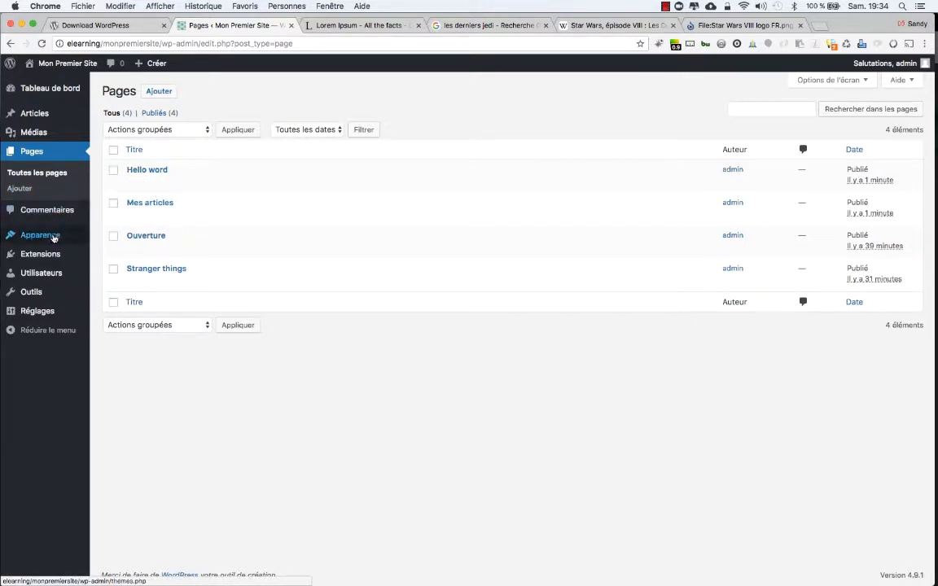
mouse_move(52, 239)
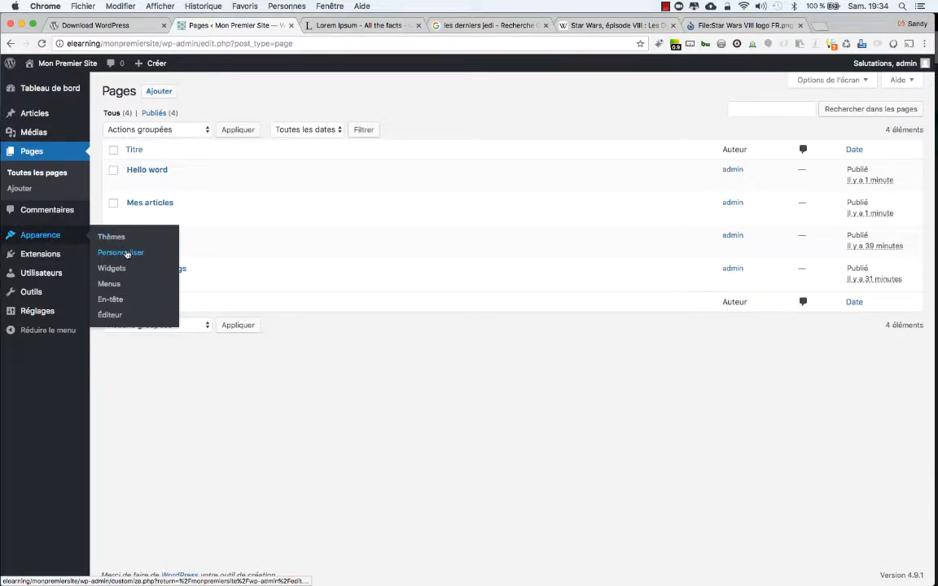
click(129, 257)
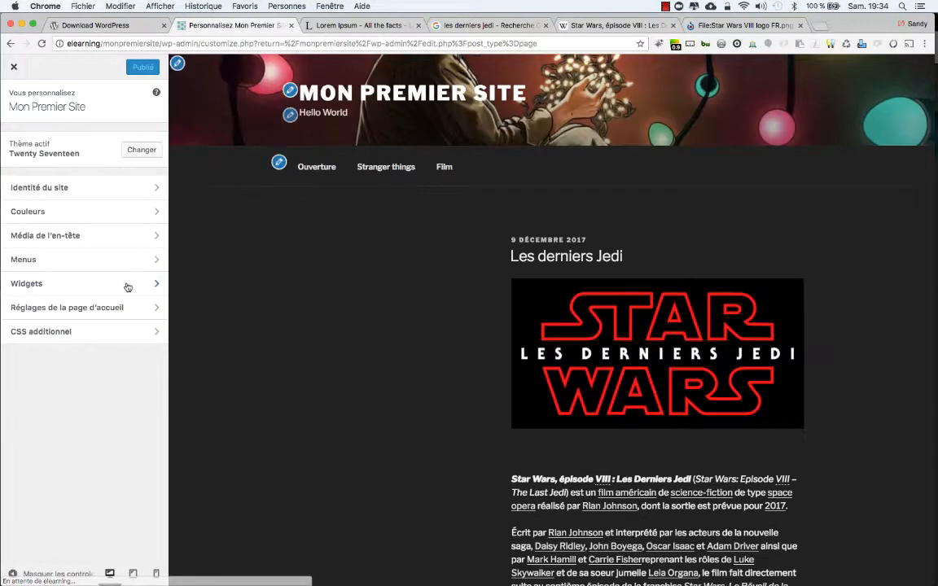
click(129, 310)
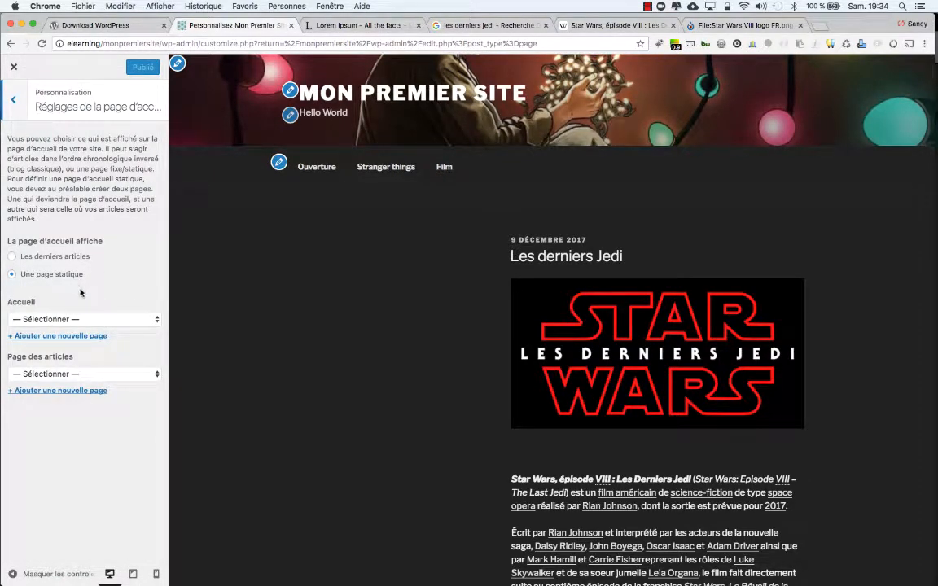
click(119, 323)
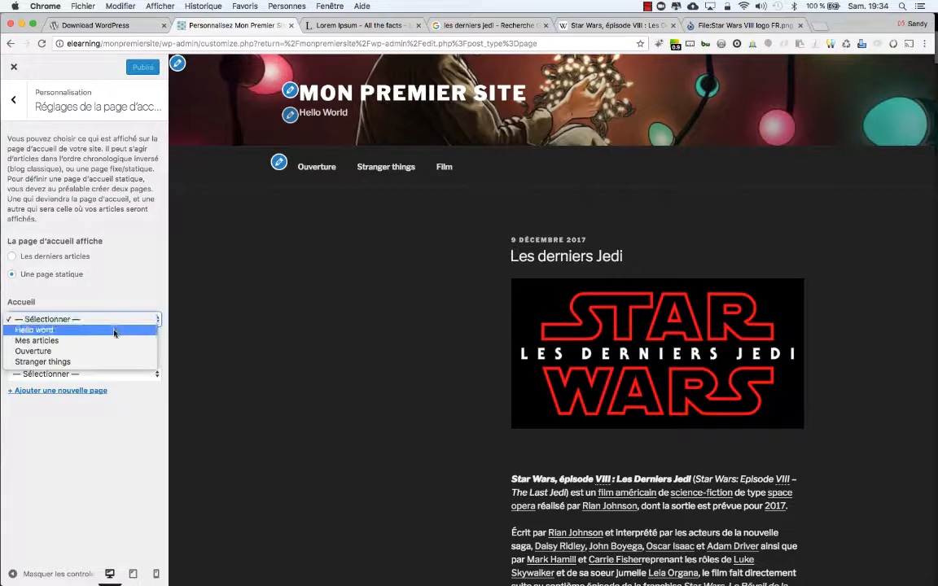
click(114, 330)
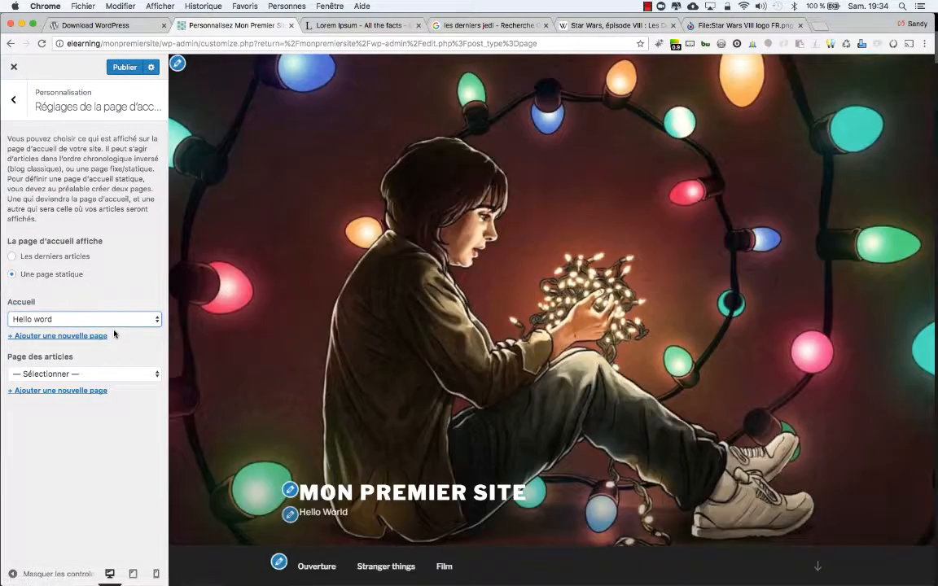
scroll(344, 340, down, 5)
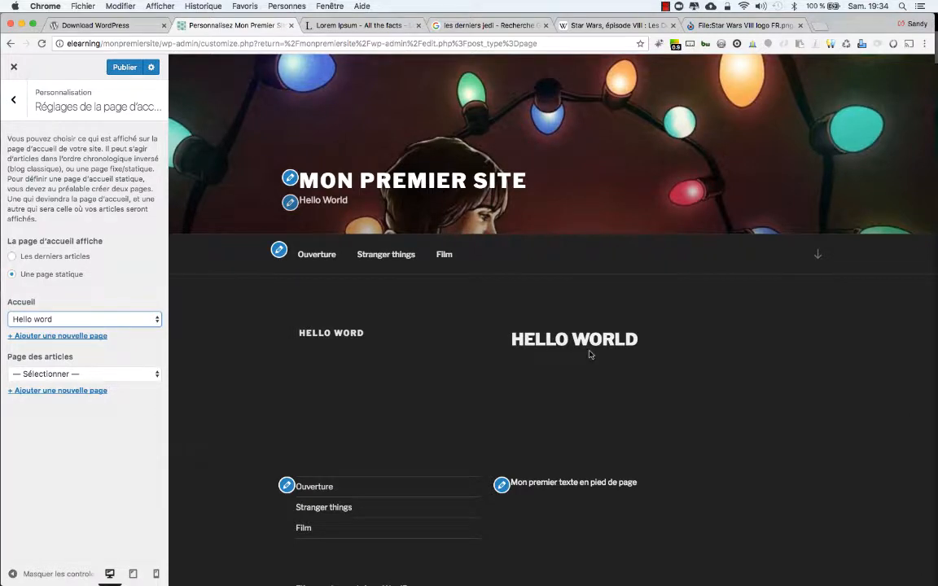
Set Page des articles to Mes articles, publish the home page settings and return to the main customization options
click(112, 371)
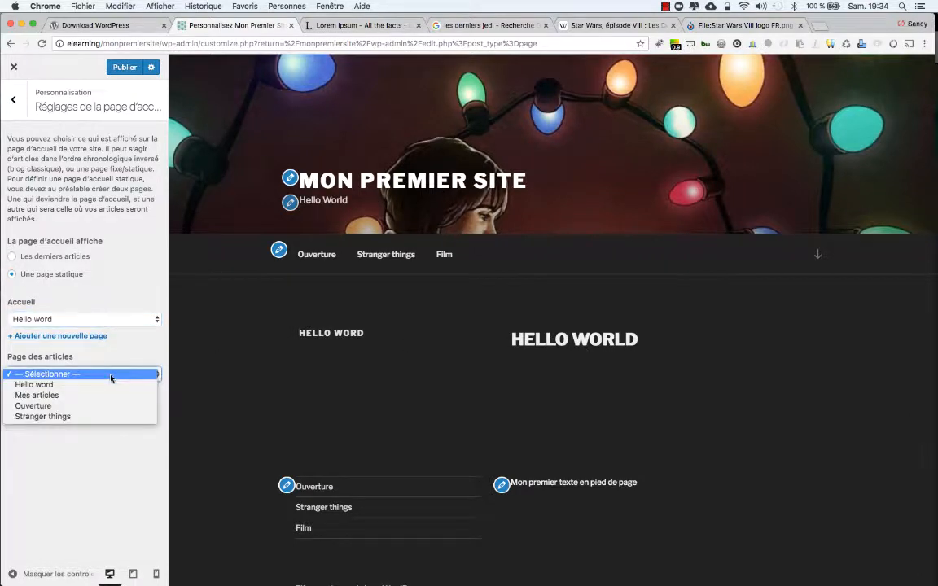
click(94, 396)
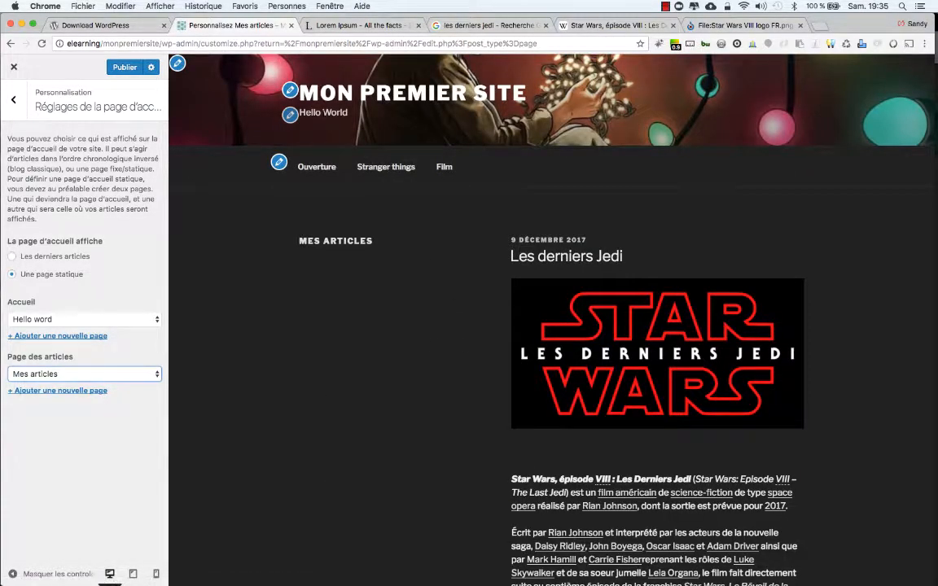
click(334, 98)
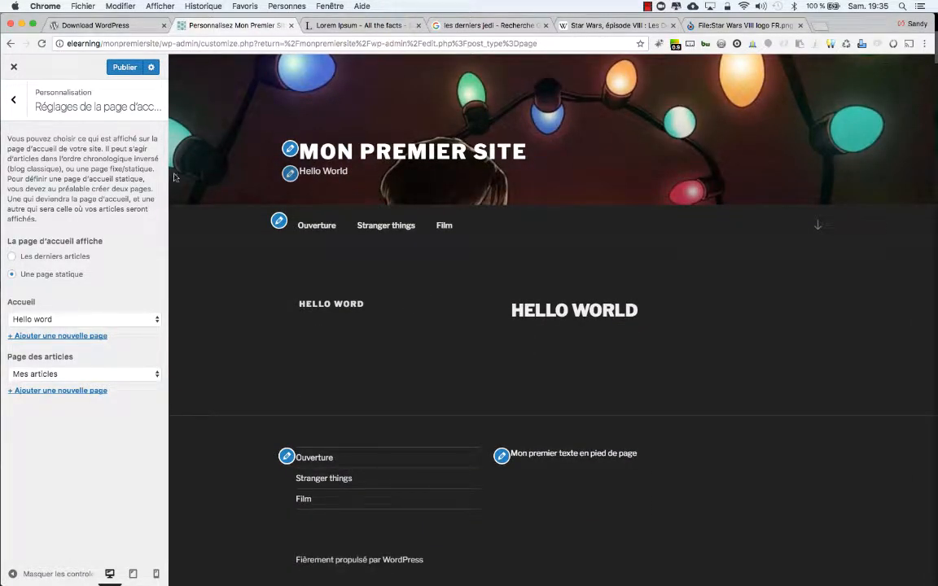
click(125, 70)
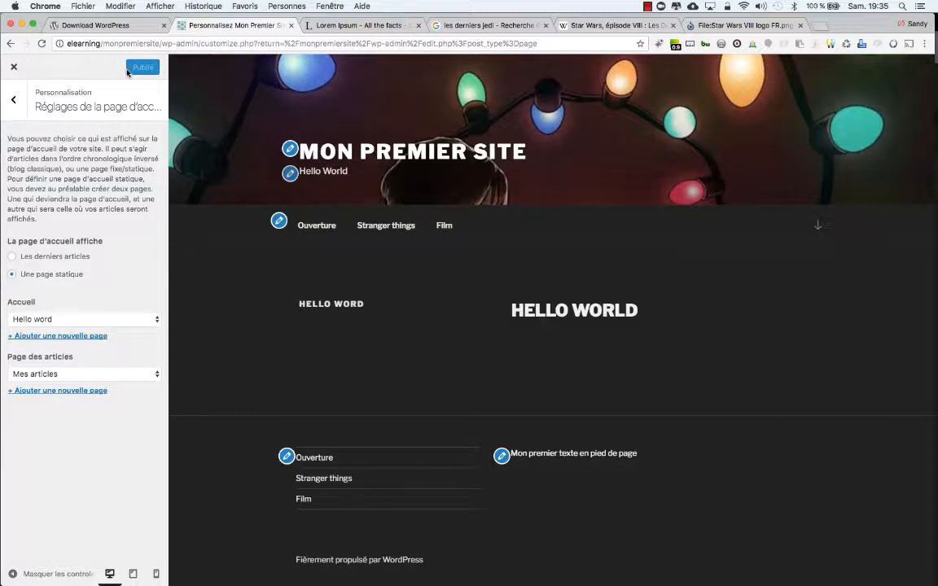
click(15, 102)
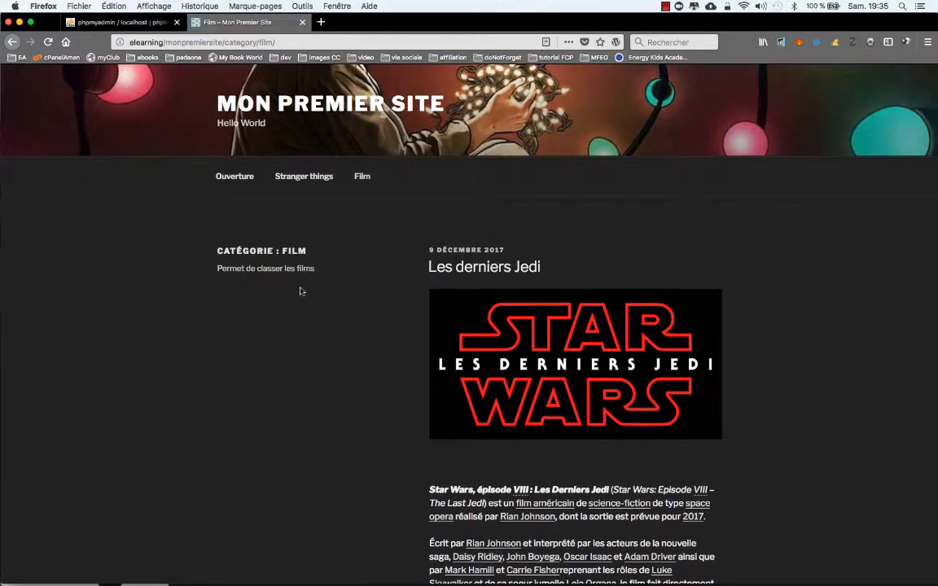
In Firefox, load elearning/monpremiersite/ to examine the static home page, and check the Ouverture and Stranger things pages
drag(229, 42, 281, 43)
key(BackSpace)
key(BackSpace)
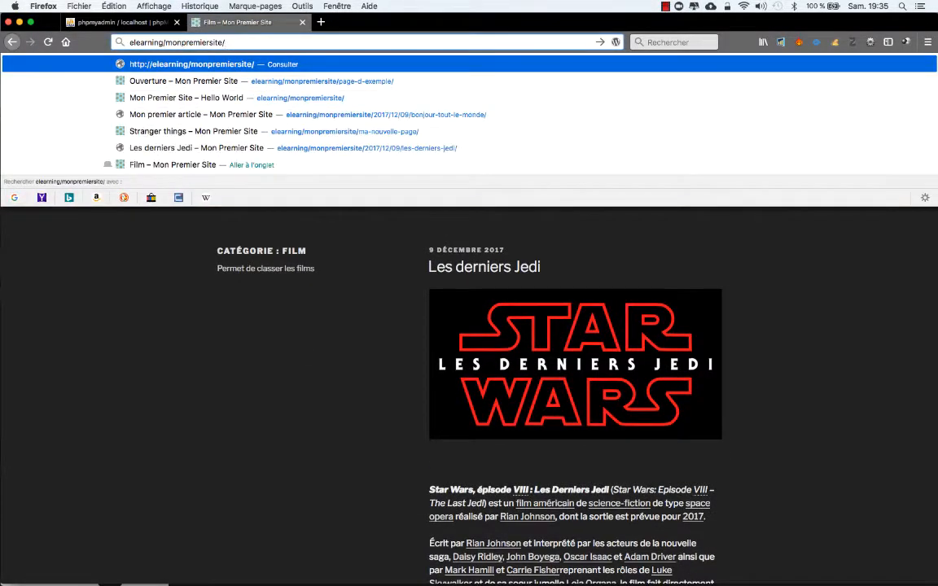
key(Return)
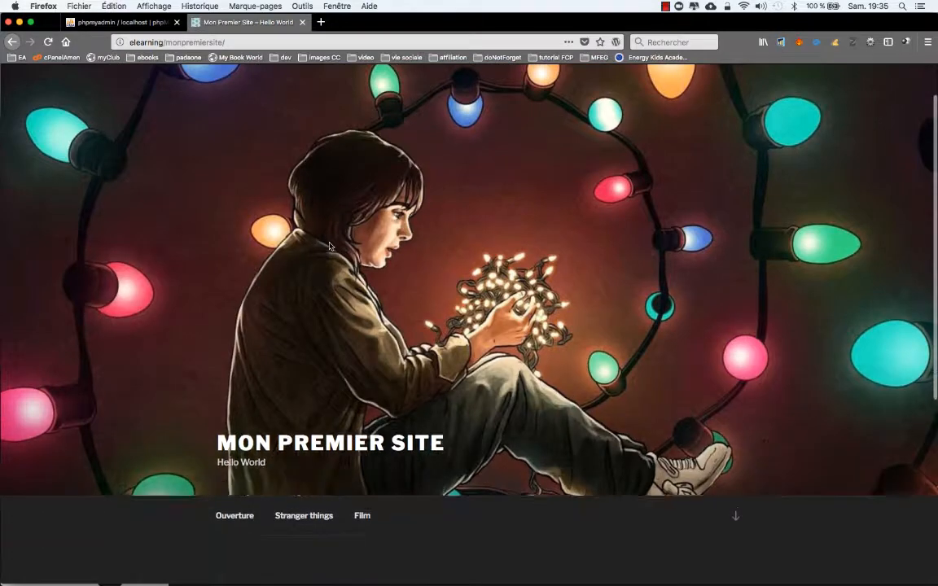
scroll(329, 246, down, 5)
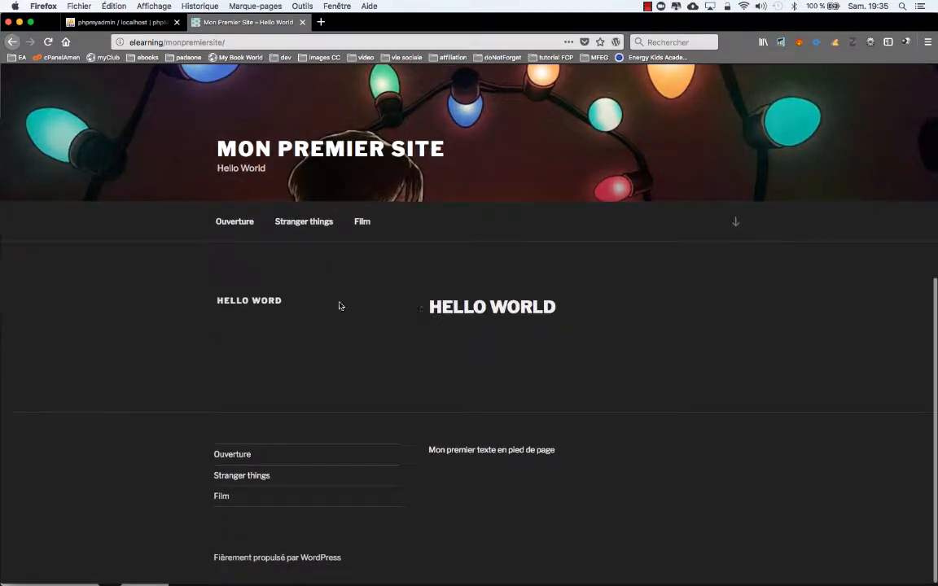
scroll(355, 330, up, 5)
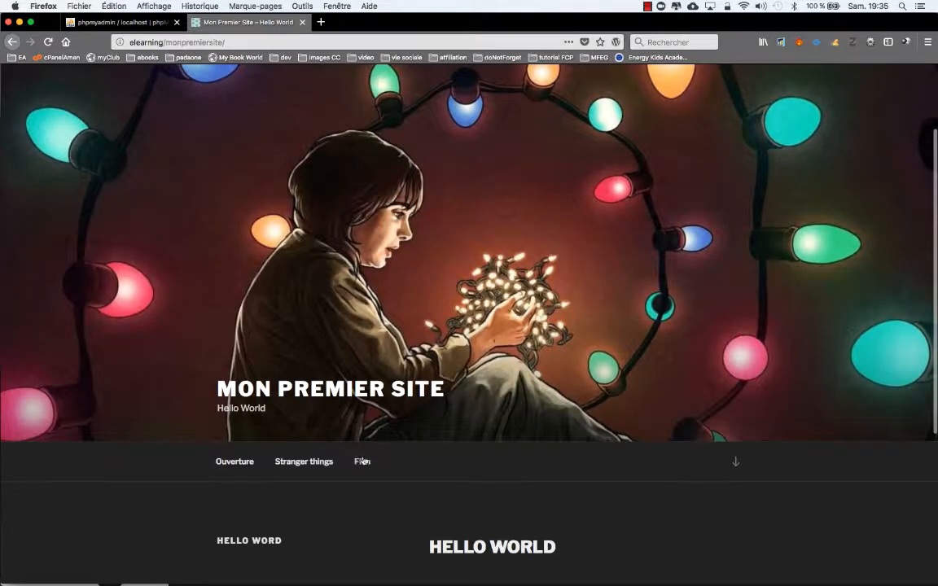
click(237, 463)
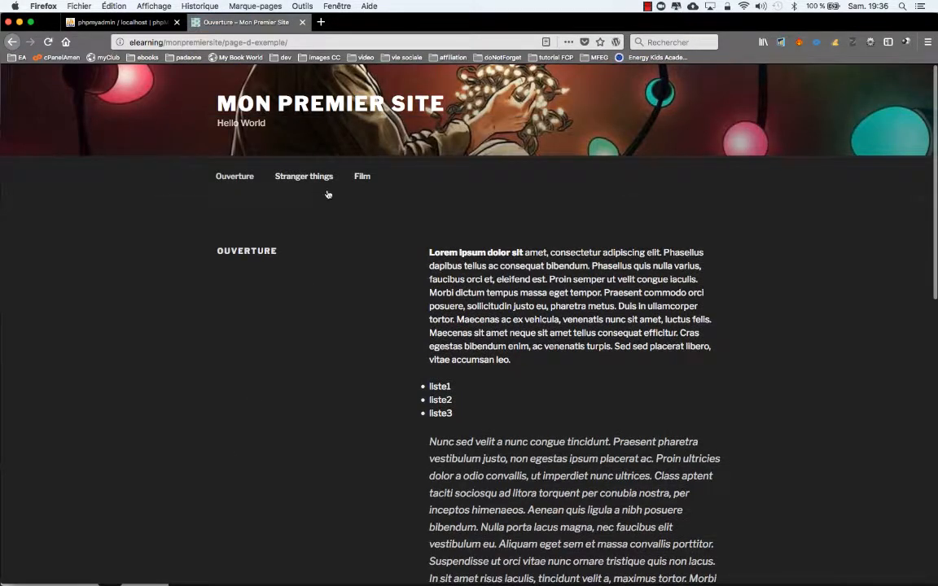
click(309, 179)
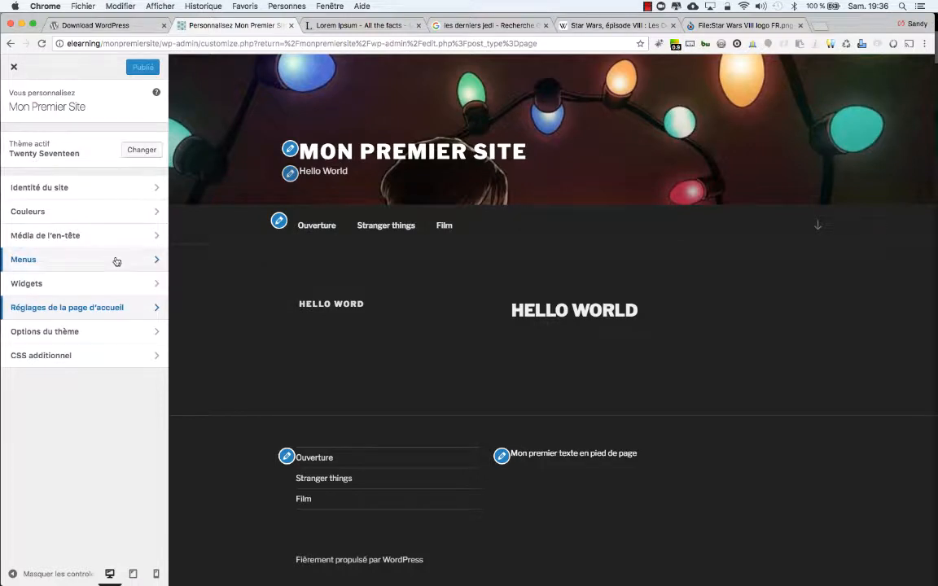
In the Chrome customizer, add the Mes articles page to Mon premier menu and publish the change
click(130, 260)
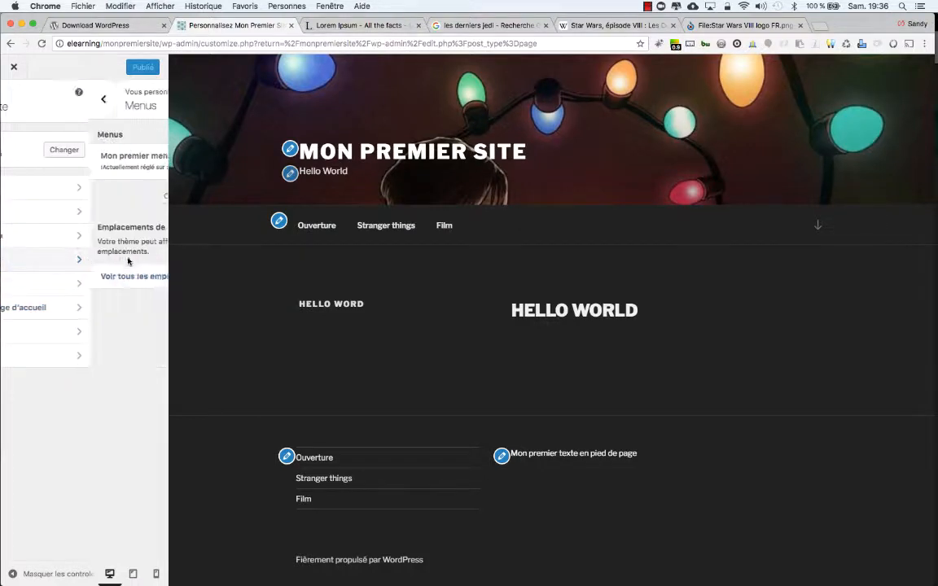
click(115, 162)
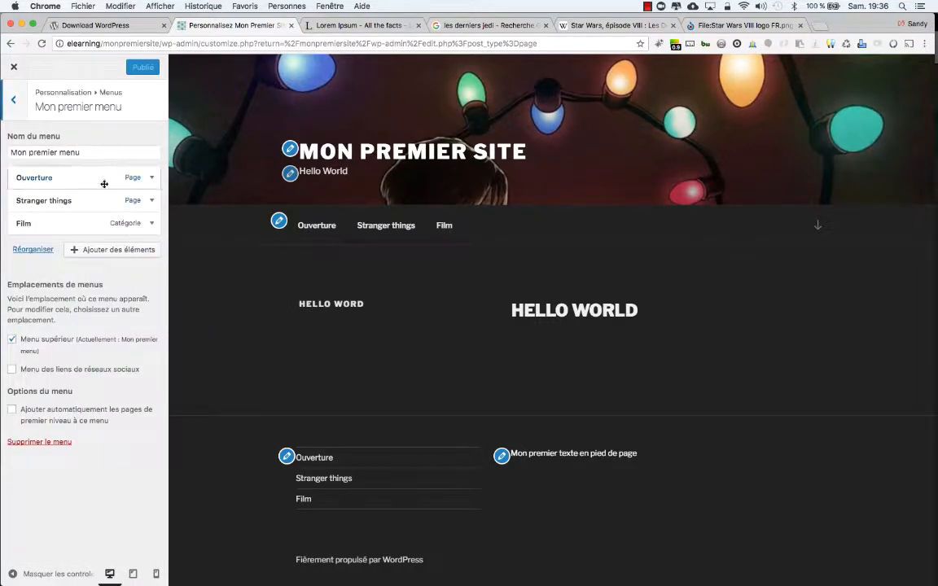
click(109, 252)
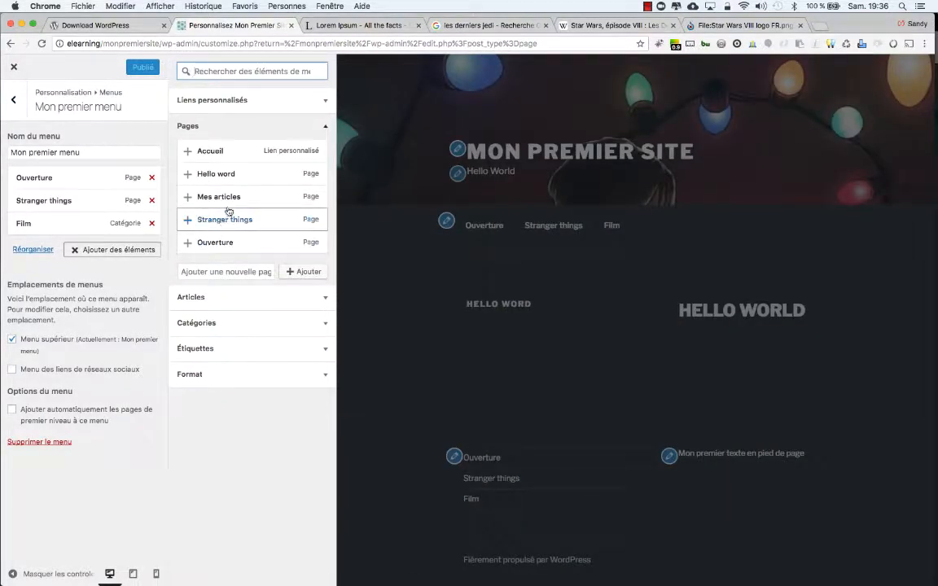
click(239, 197)
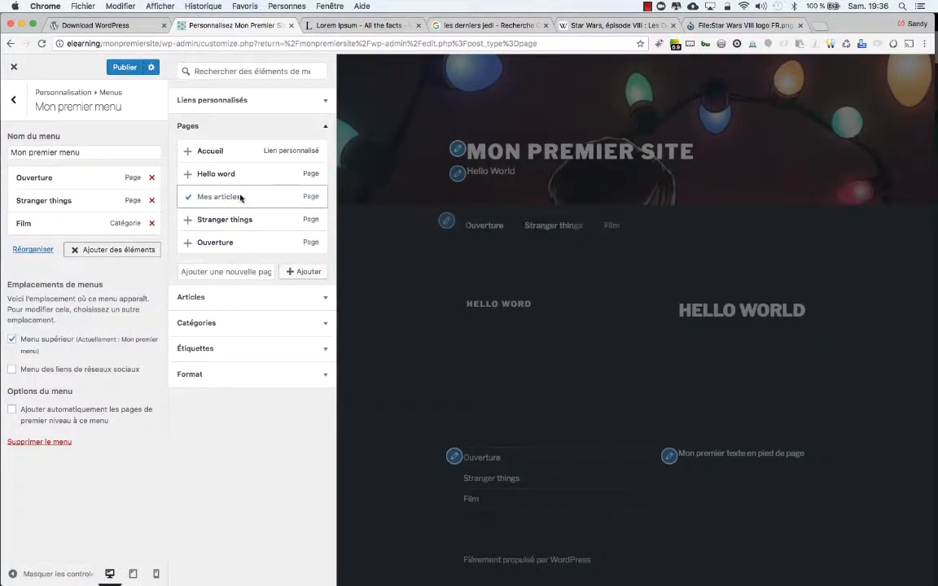
click(131, 72)
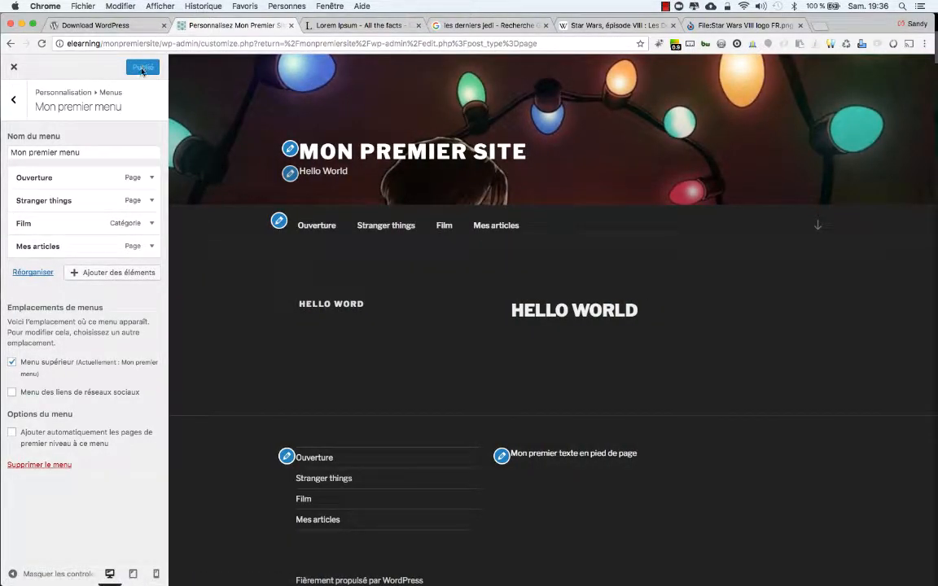
Switch to Firefox, reload the site and look through the Mes articles page from the site menu
key(super+Tab)
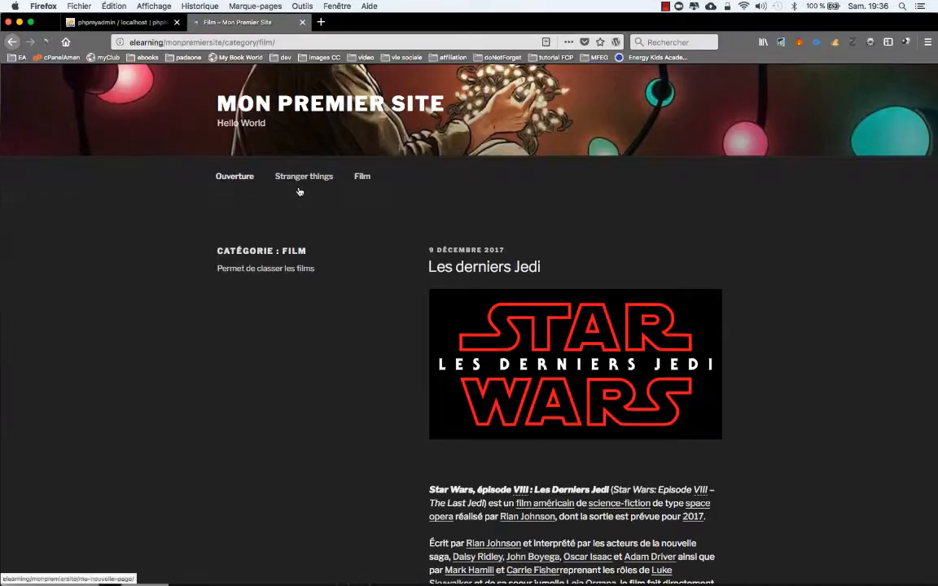
key(super+r)
click(411, 177)
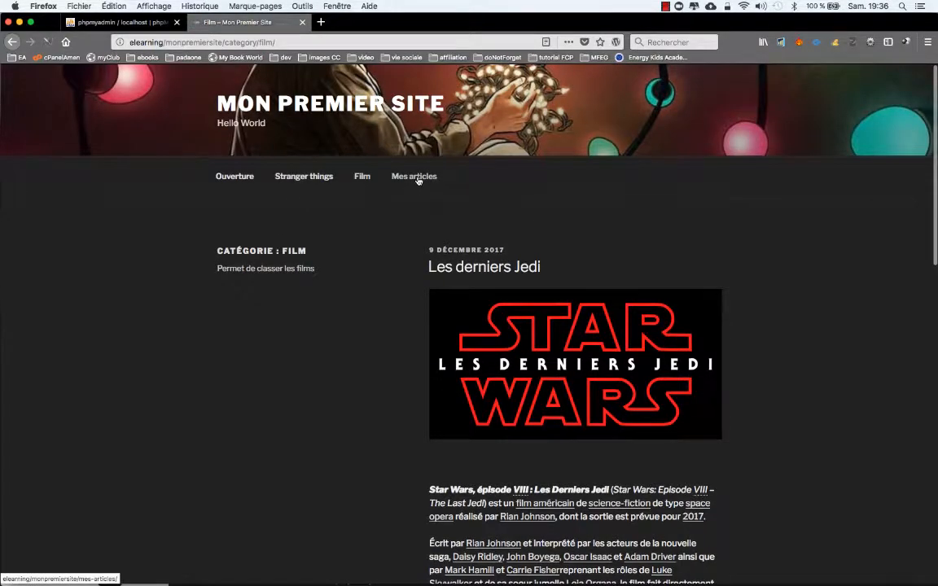
scroll(433, 367, down, 10)
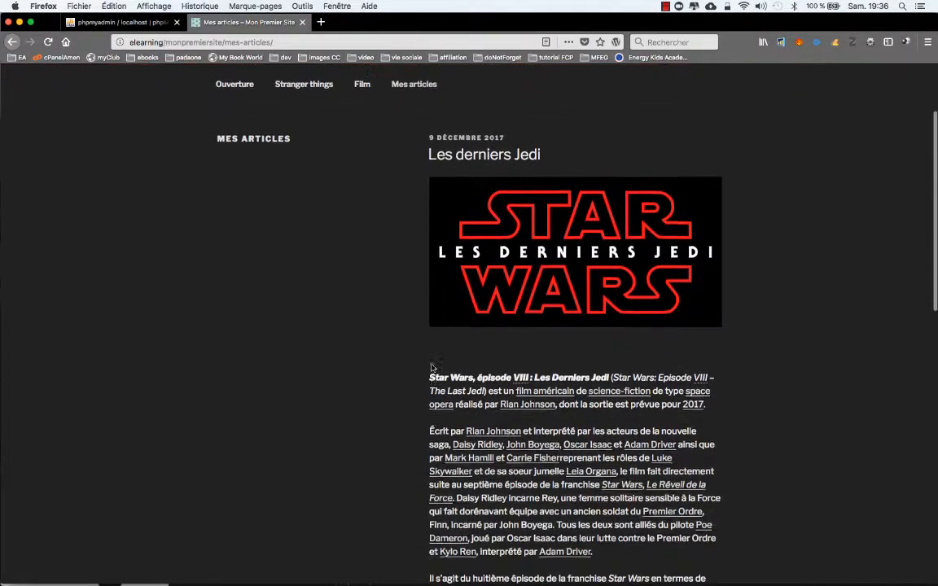
scroll(432, 367, down, 2)
scroll(432, 368, up, 12)
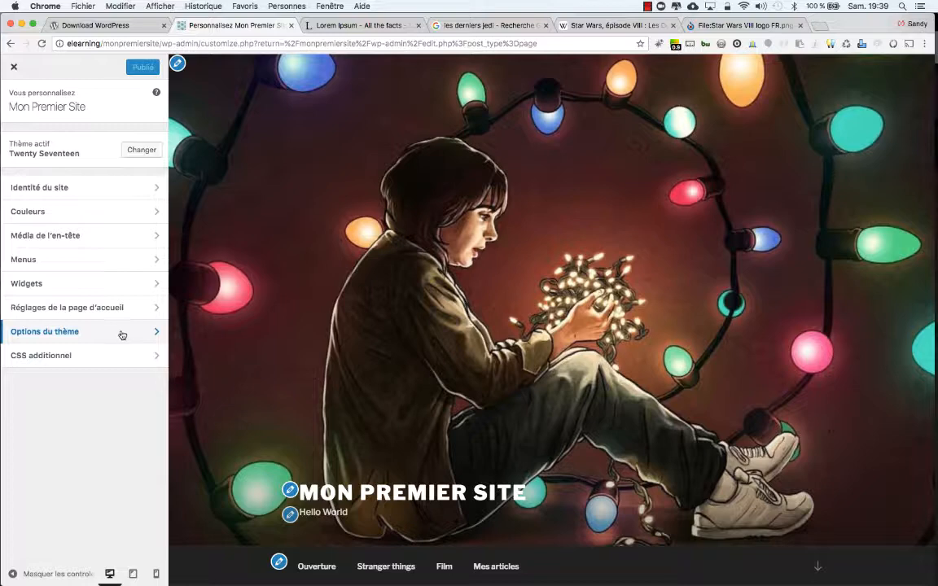
Examine the Twenty Seventeen theme options for page layout and home page sections, including their placeholders in the preview, and return to the main customization options
click(122, 334)
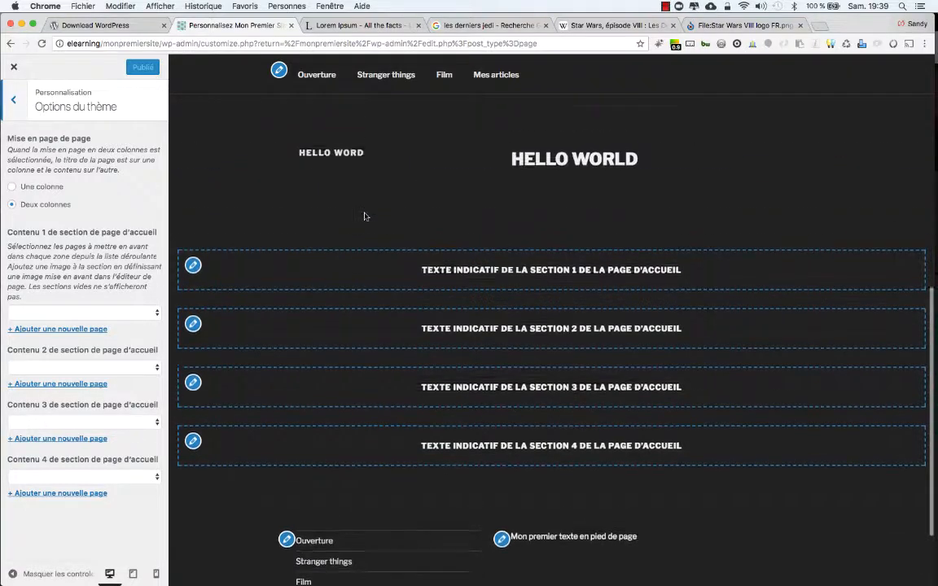
scroll(365, 217, down, 2)
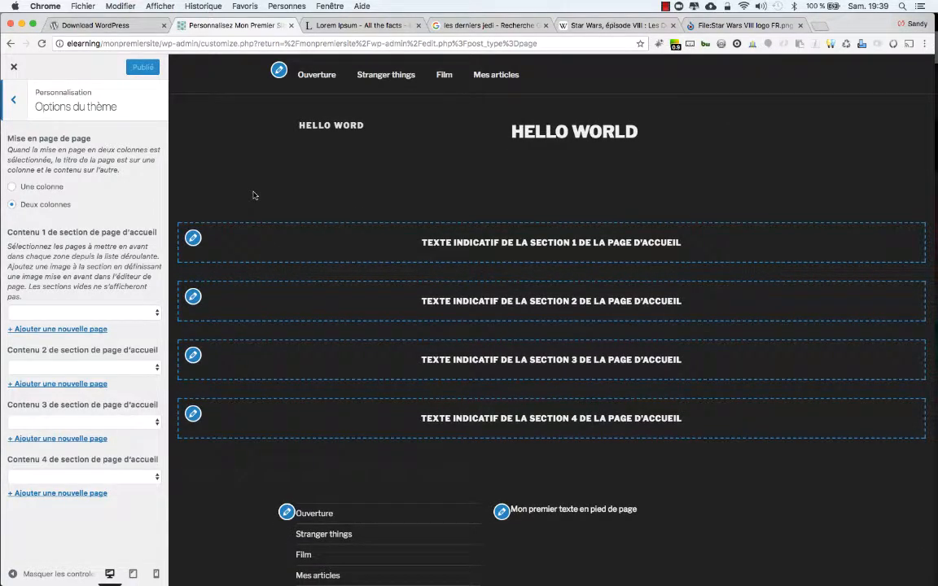
click(16, 98)
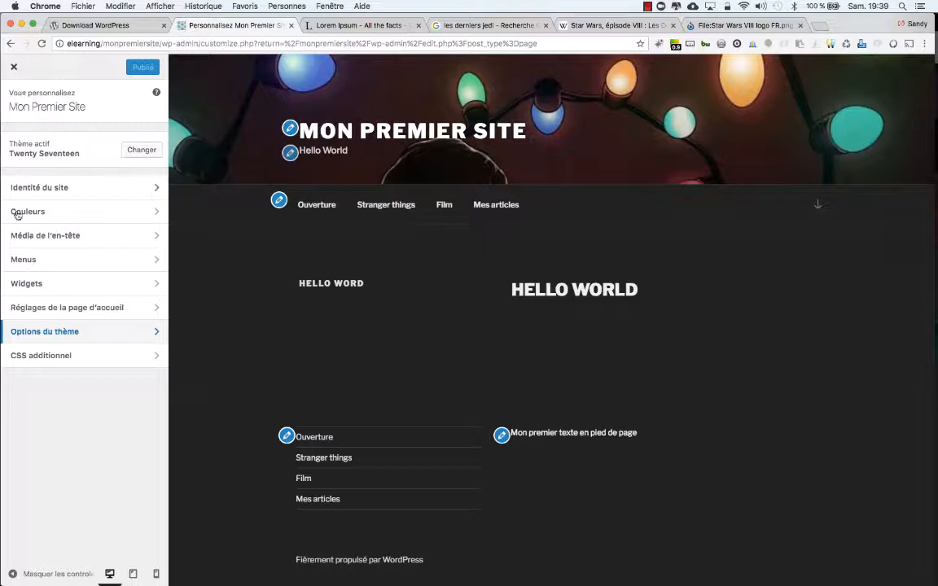
Try the additional CSS rule h1 { color: red} in the preview and delete it
click(115, 359)
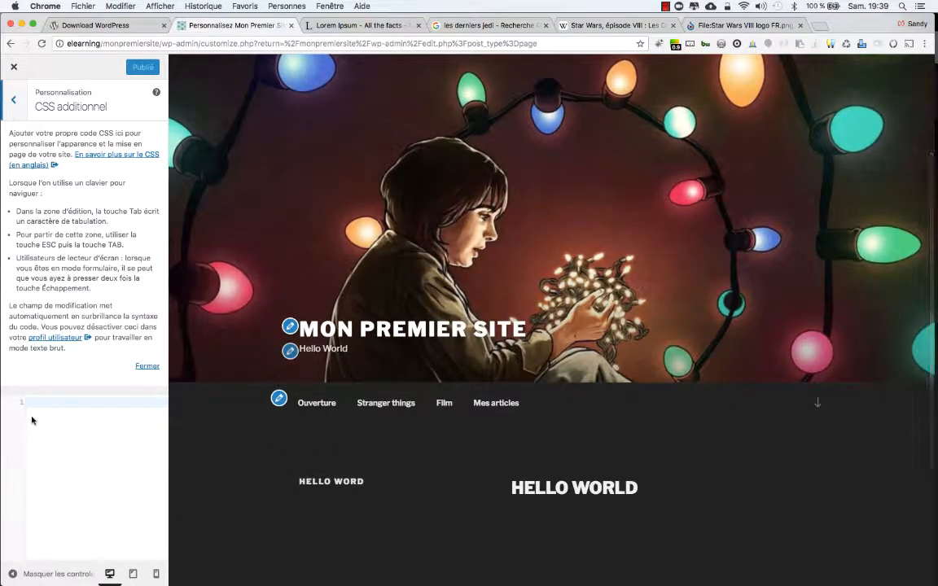
text(<h1)
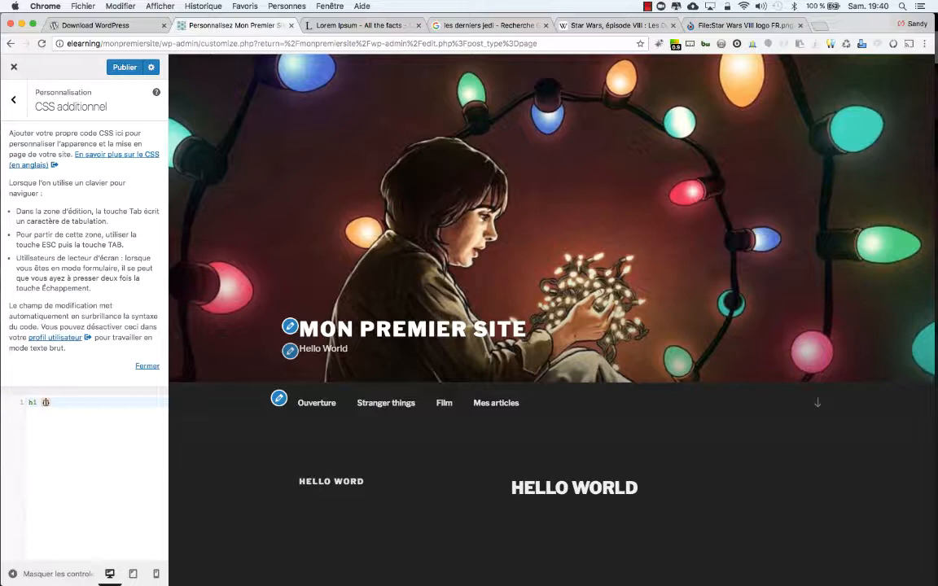
text({ color: red)
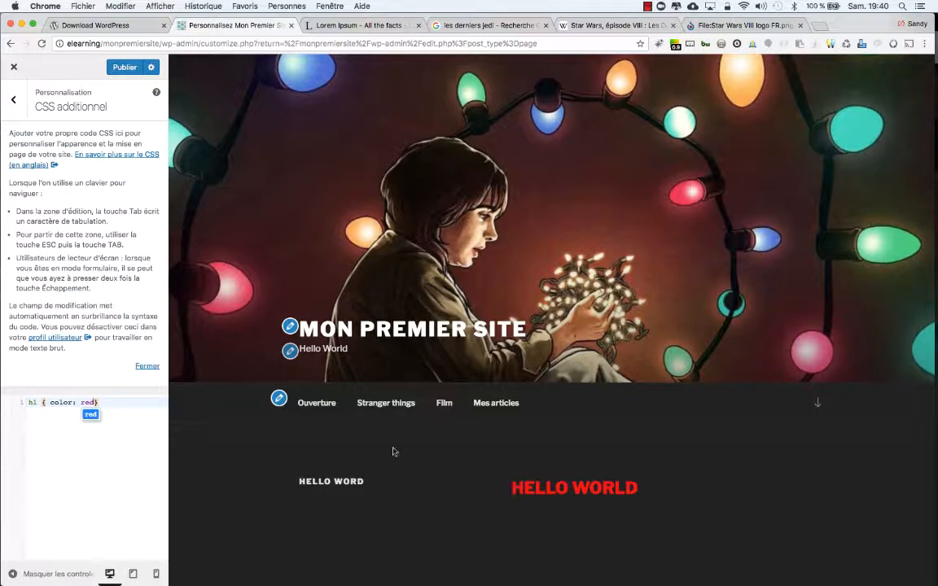
click(106, 401)
drag(106, 401, 13, 401)
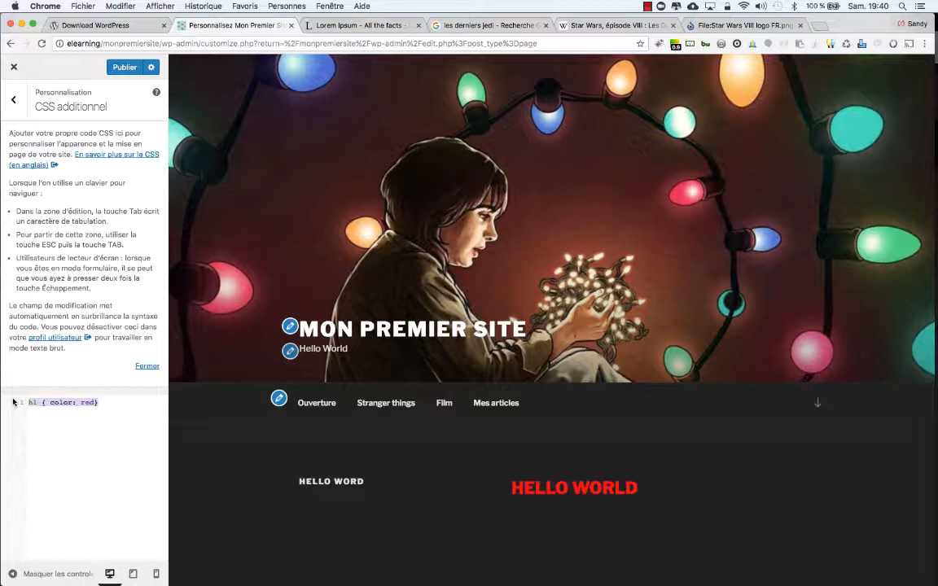
key(BackSpace)
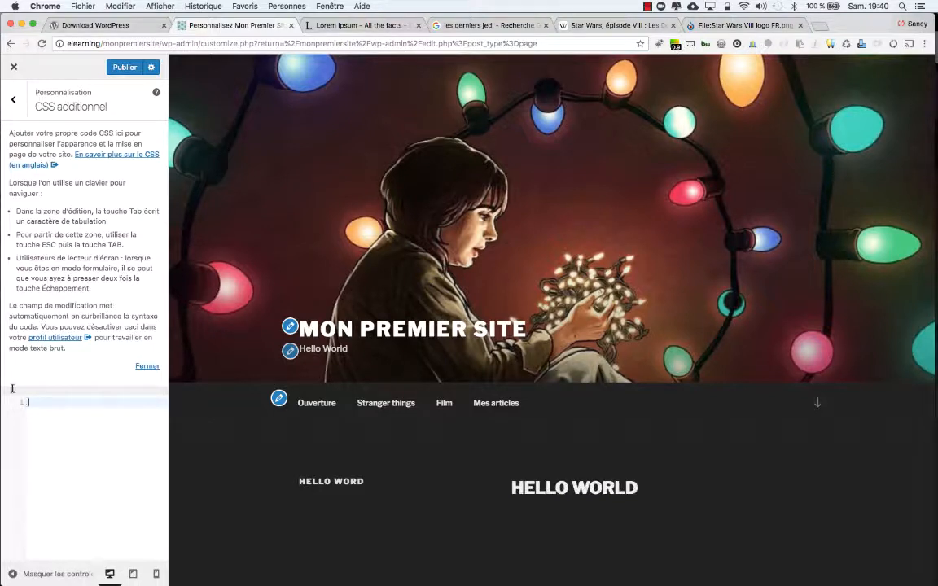
Leave the customizer without keeping the unsaved changes and open the Menus management page under Apparence
click(14, 99)
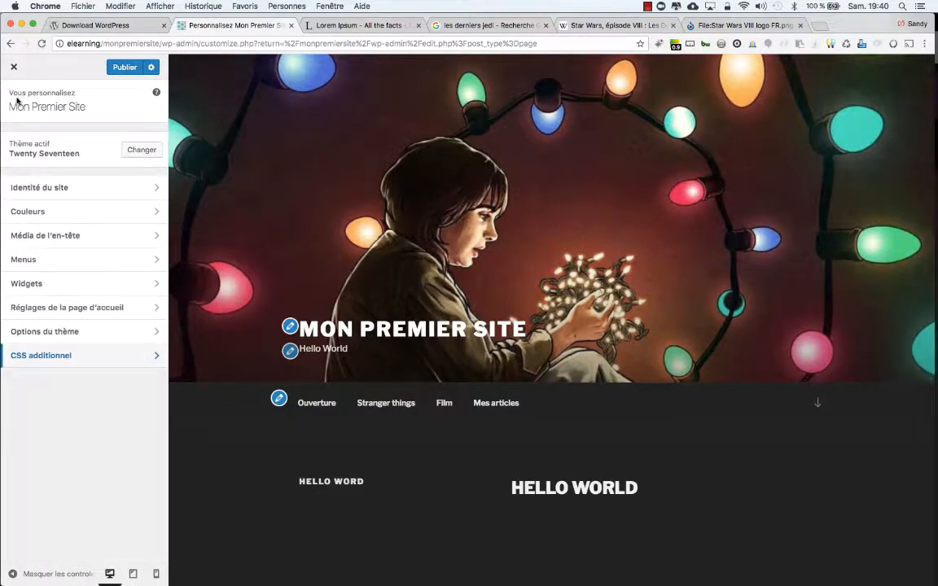
click(18, 72)
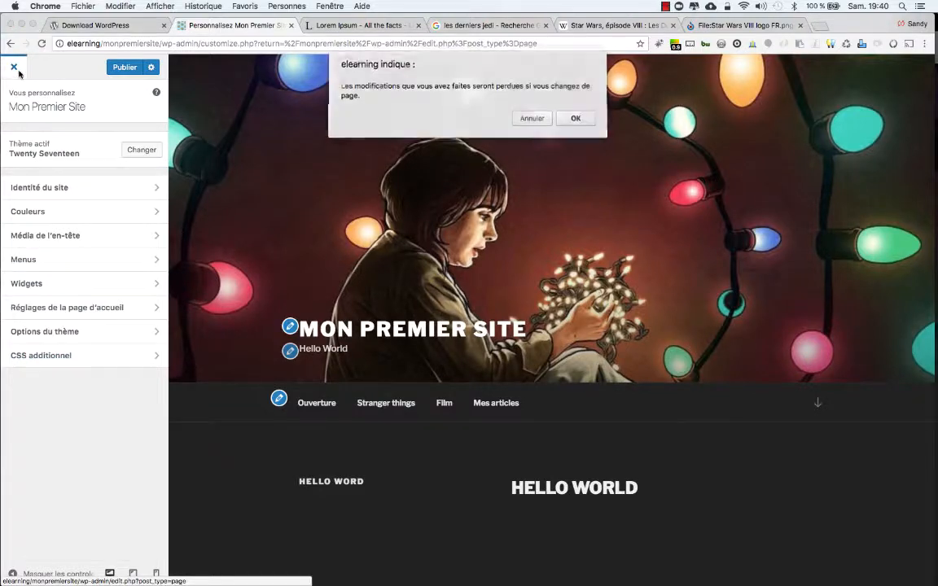
click(573, 120)
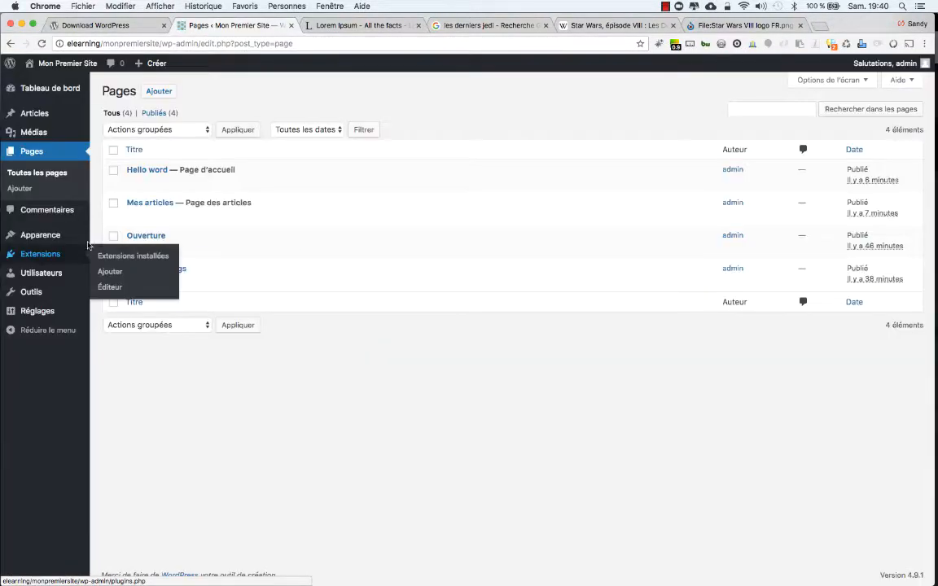
mouse_move(80, 234)
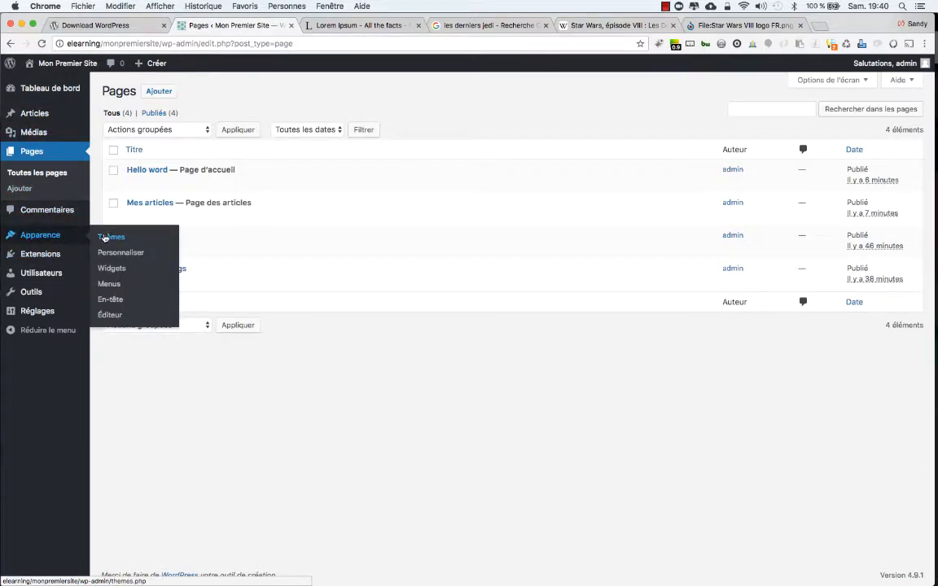
click(106, 283)
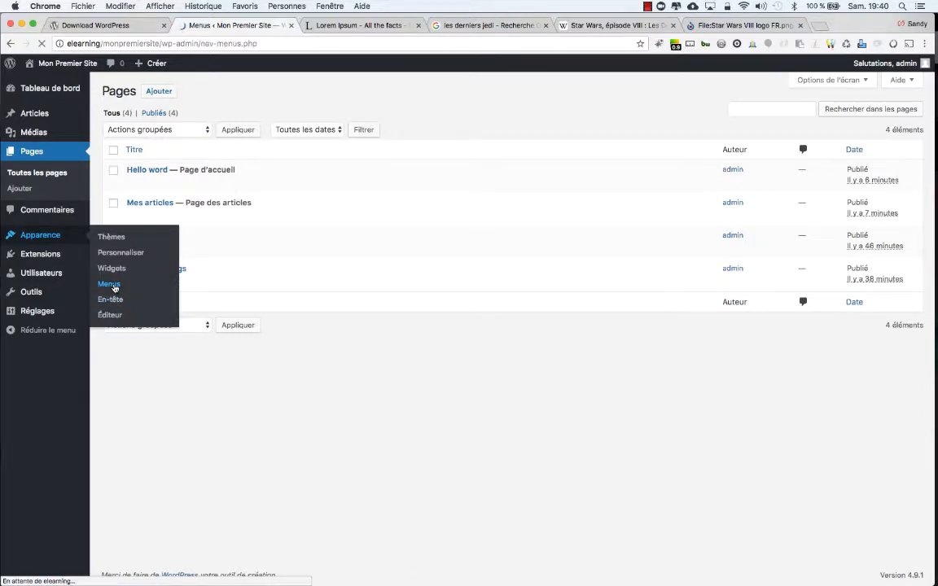
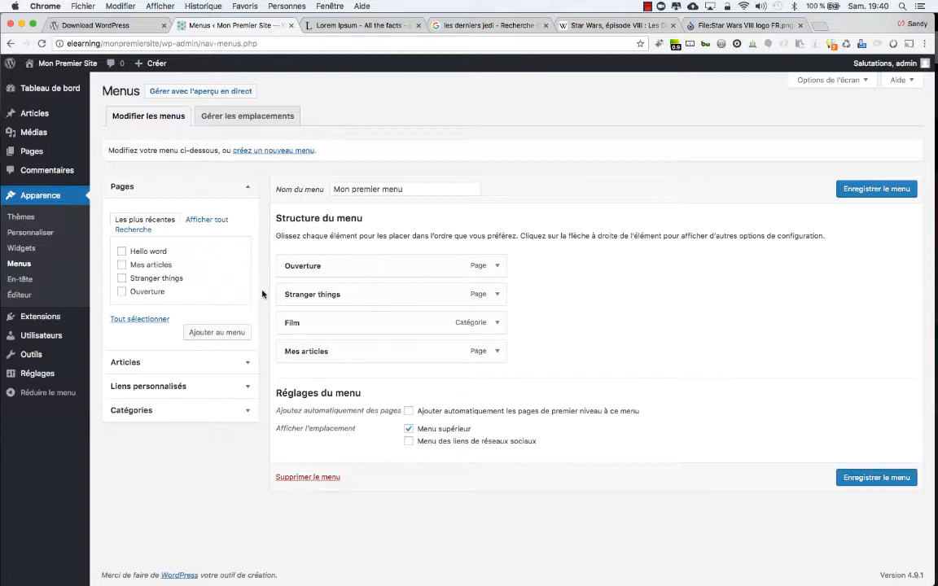
In Mon premier menu, move Mes articles above Film, nest Stranger things under Ouverture and save the menu
click(429, 191)
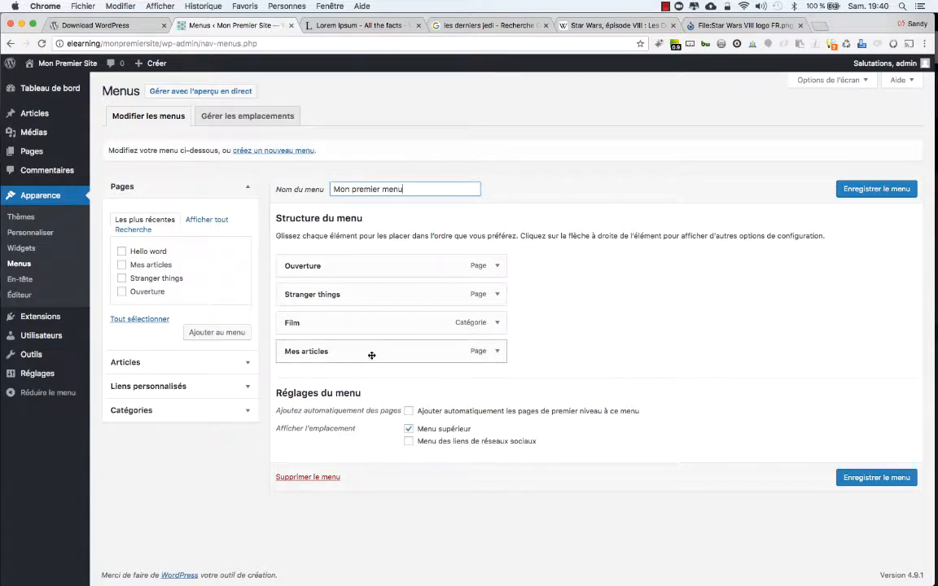
drag(375, 353, 364, 312)
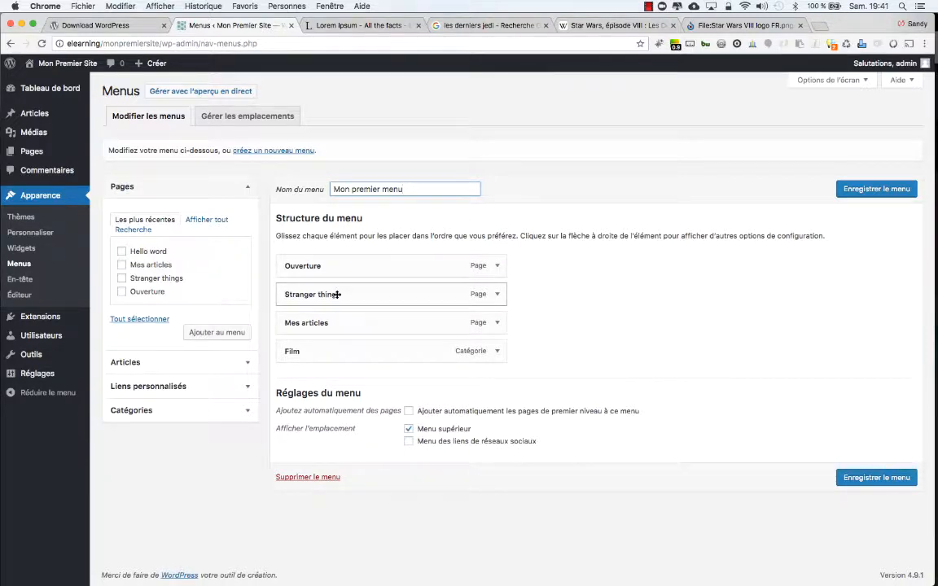
drag(335, 295, 360, 282)
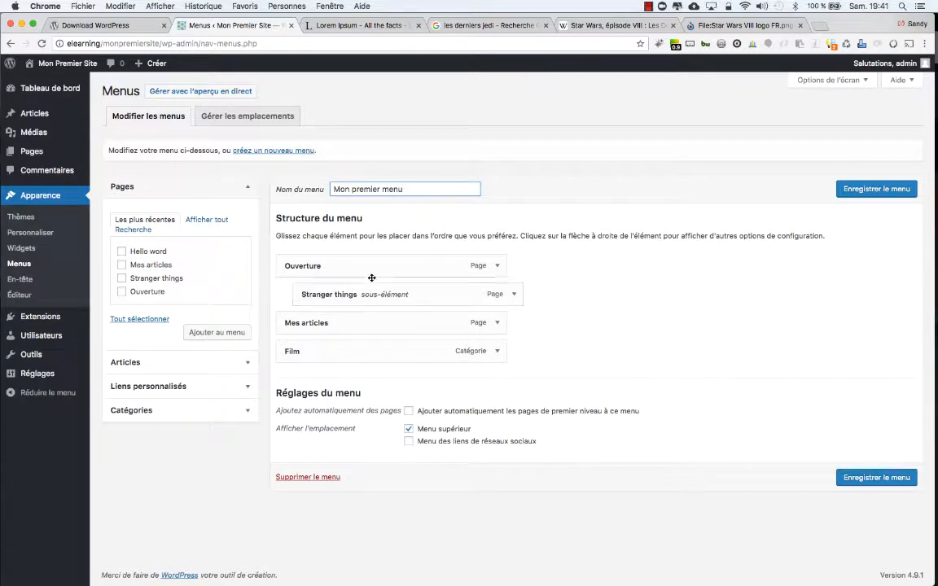
click(873, 189)
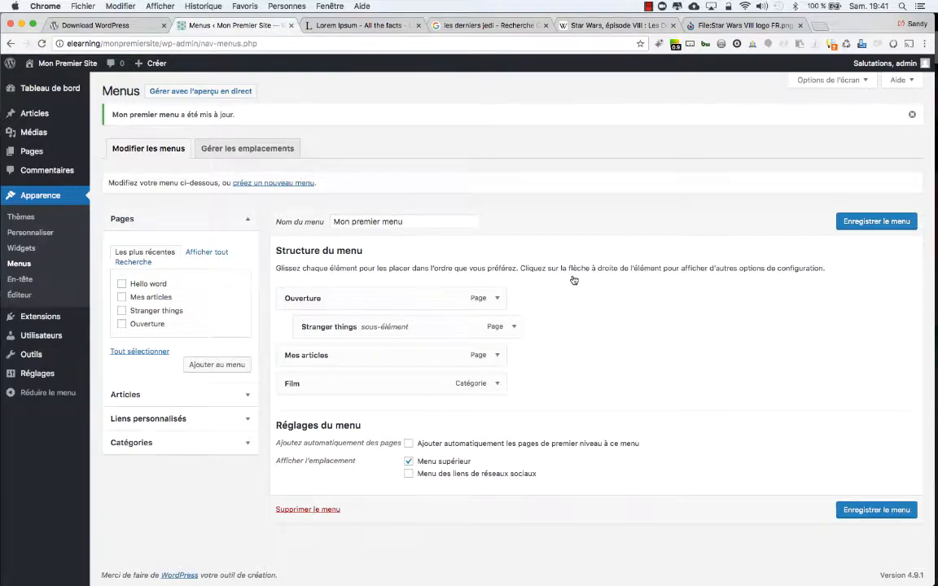
Switch to Firefox, reload the site and check the reordered menu and the Ouverture submenu
key(super+Tab)
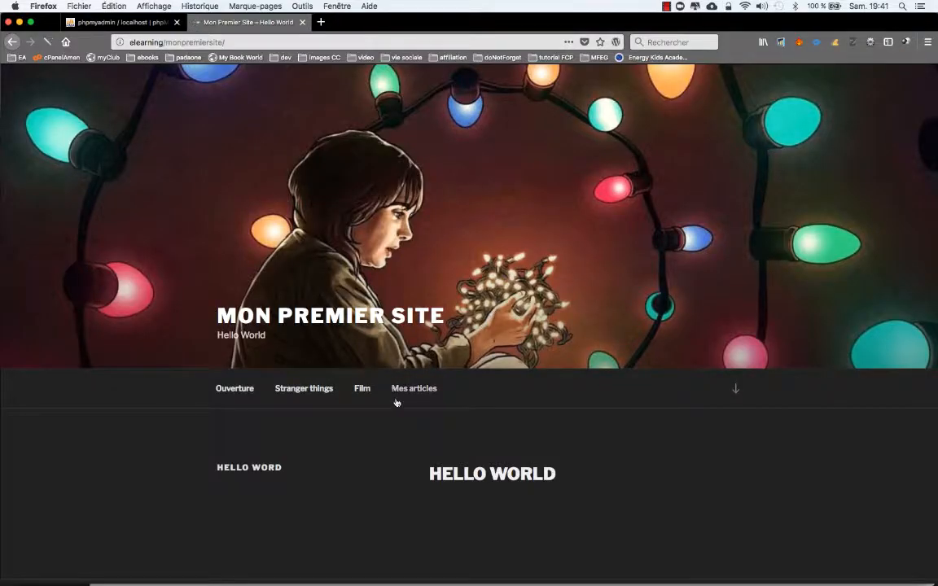
click(391, 384)
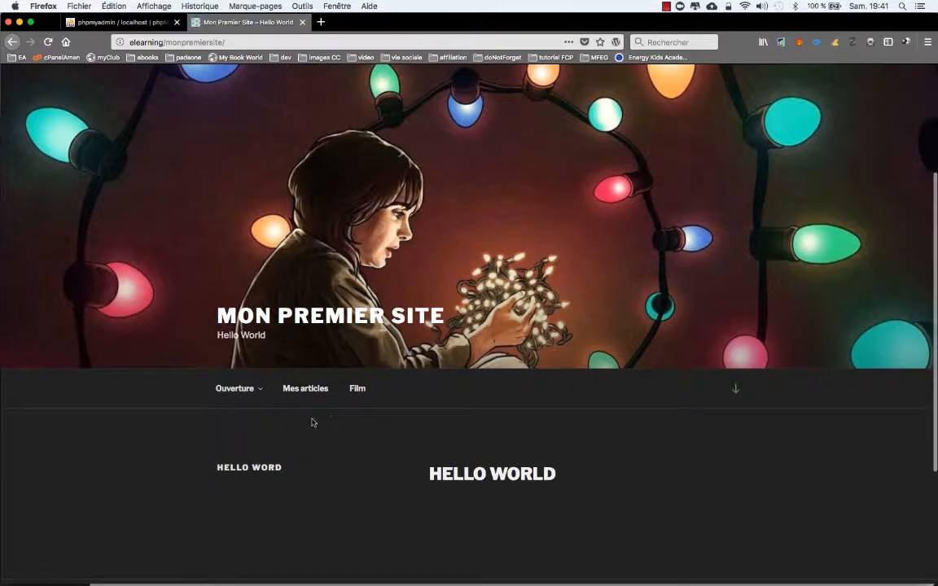
mouse_move(262, 389)
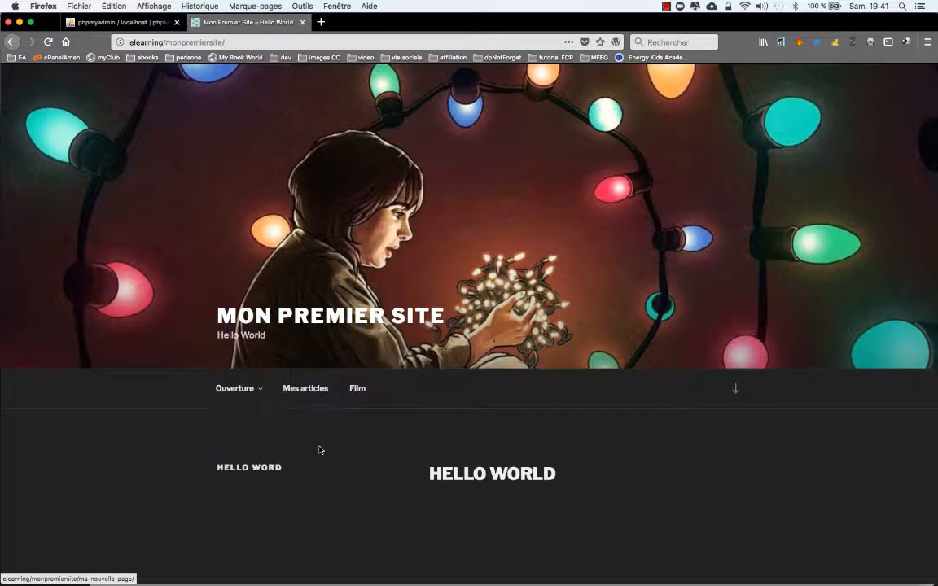
Switch back to Chrome and move Stranger things out of Ouverture to the menu's top level
key(super+Tab)
drag(431, 315, 410, 316)
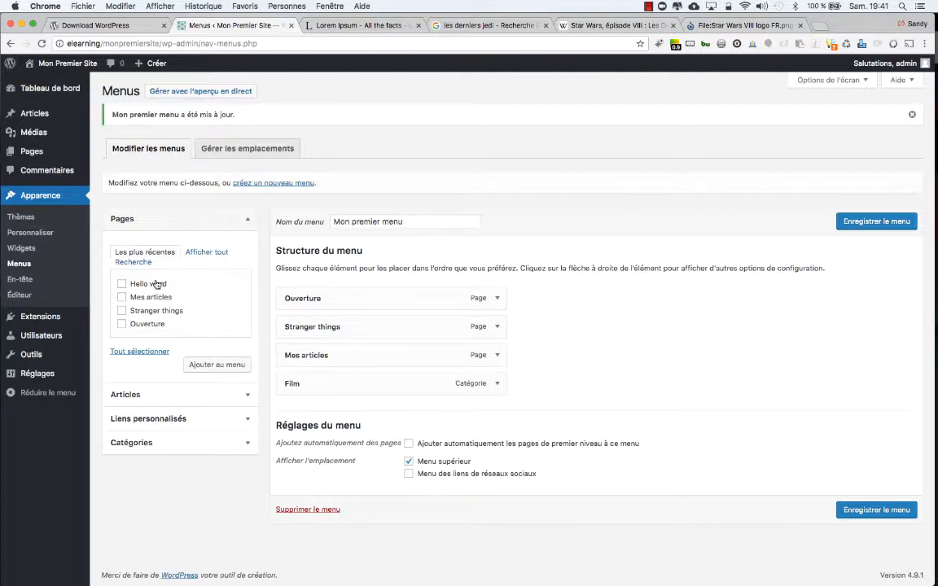
click(248, 219)
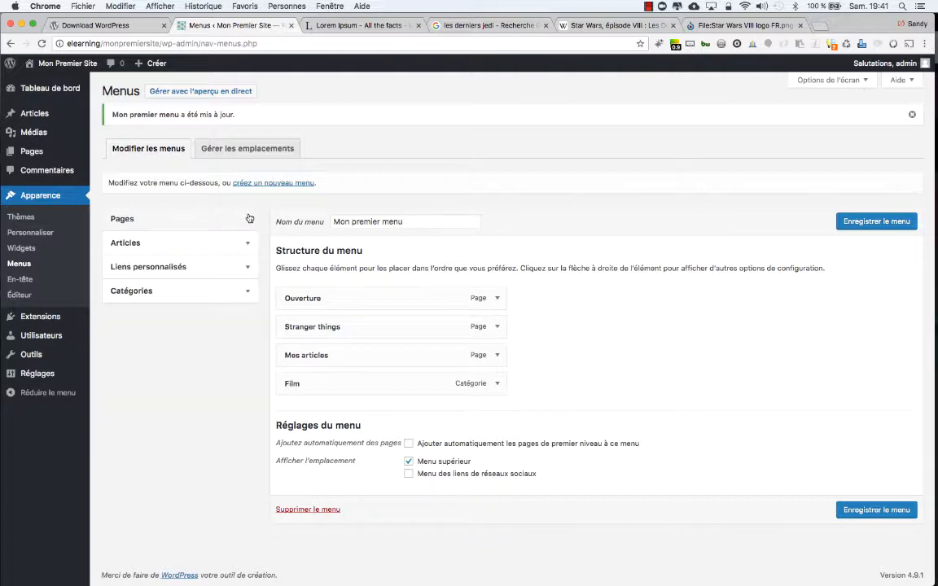
click(248, 218)
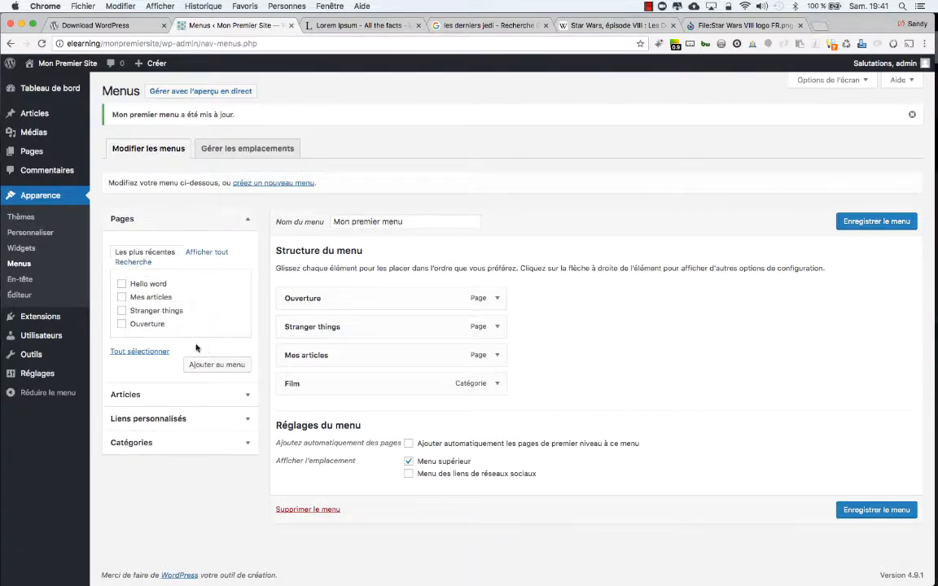
Add the Hello word page to Mon premier menu and place it first, above Ouverture
click(122, 325)
click(121, 324)
click(121, 284)
click(209, 366)
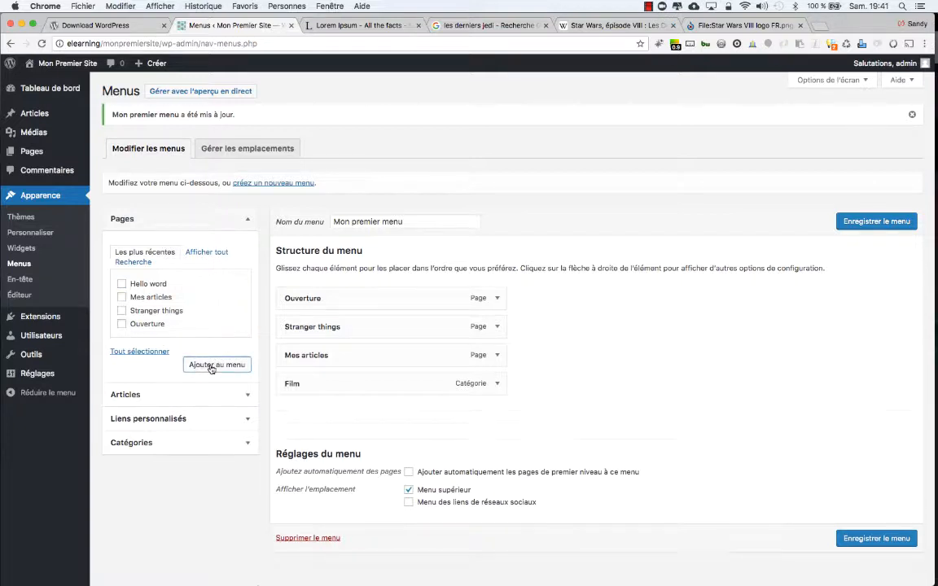
drag(358, 412, 359, 291)
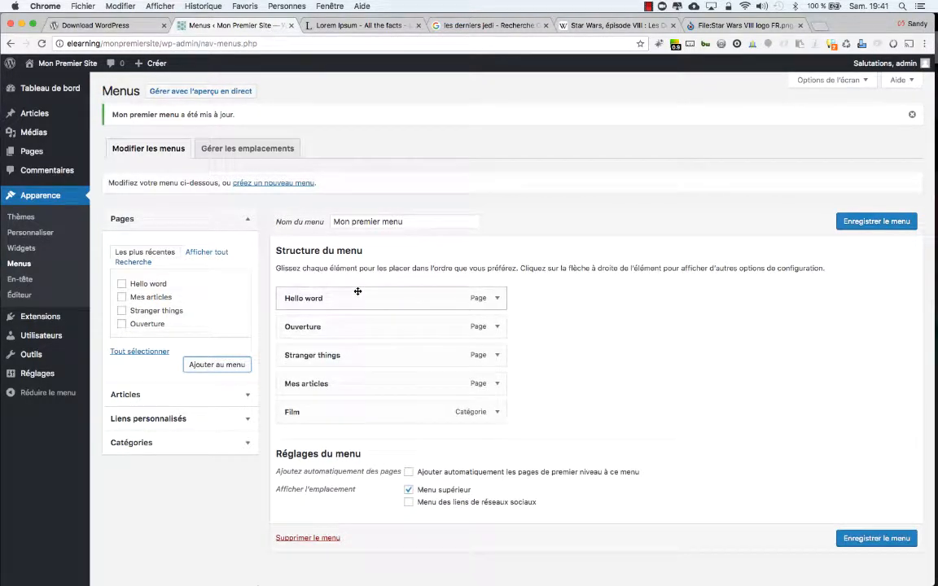
Set the navigation title of the Hello word menu item to Accueil and save the menu
click(497, 298)
double_click(347, 333)
triple_click(348, 333)
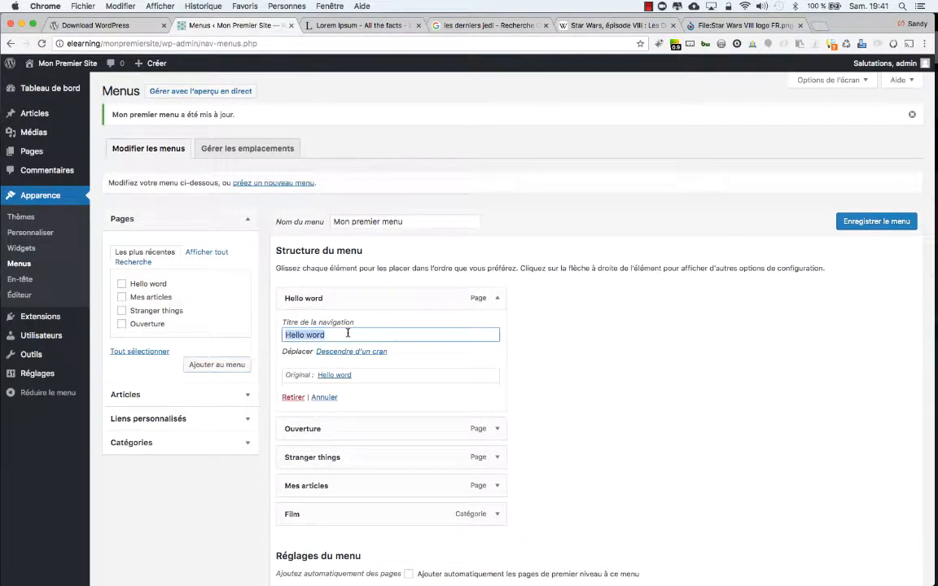
text(Ompag)
key(BackSpace)
key(BackSpace)
key(BackSpace)
key(BackSpace)
key(BackSpace)
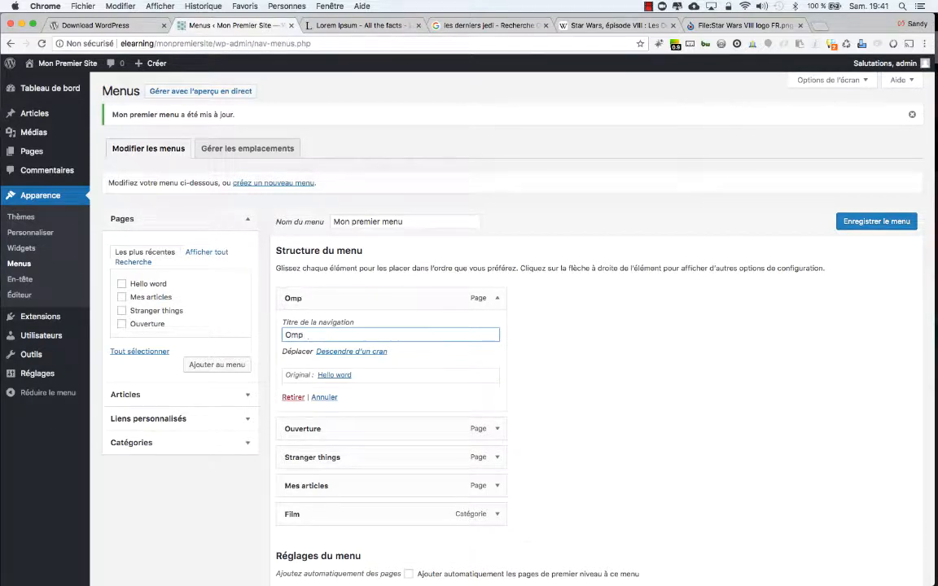
text(Acce)
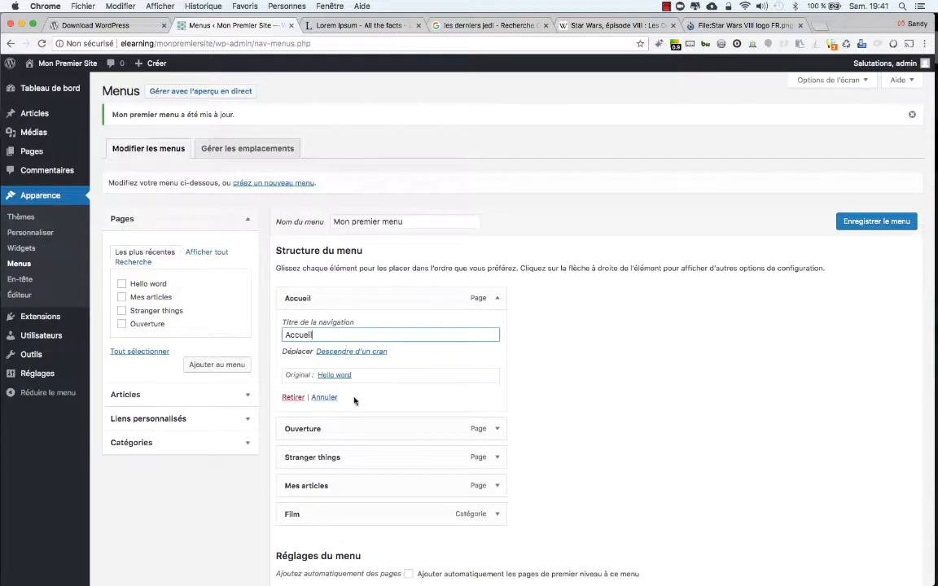
click(656, 378)
scroll(656, 378, down, 2)
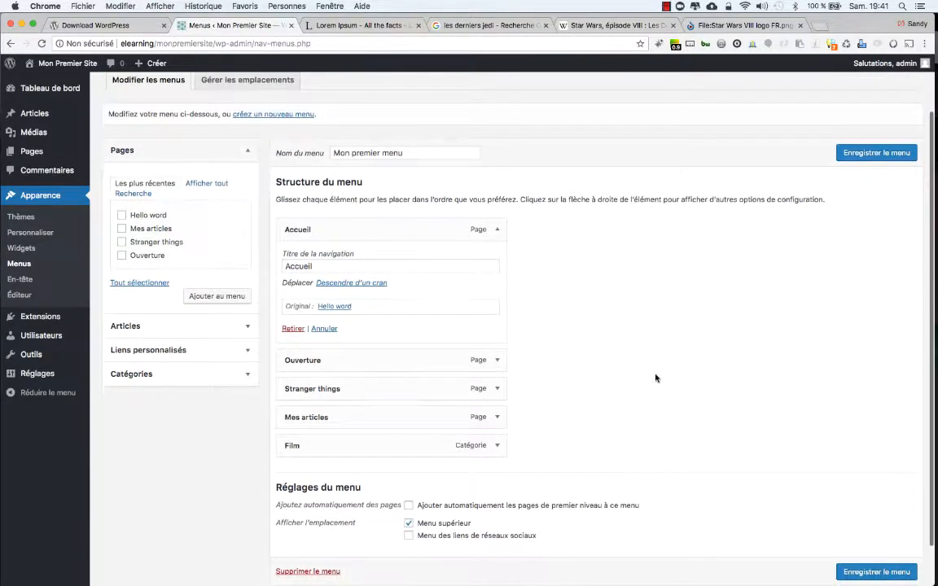
click(871, 153)
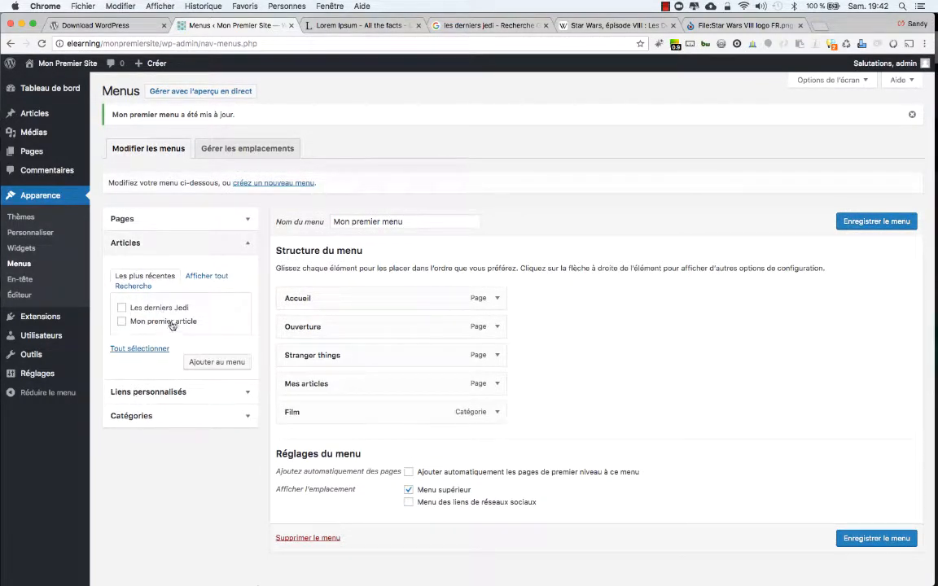
click(217, 244)
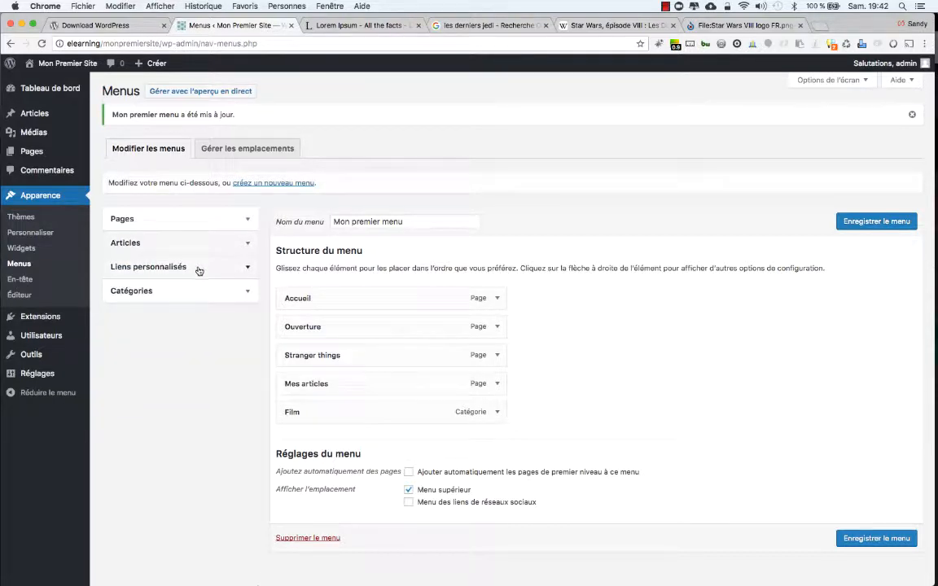
click(198, 268)
click(194, 318)
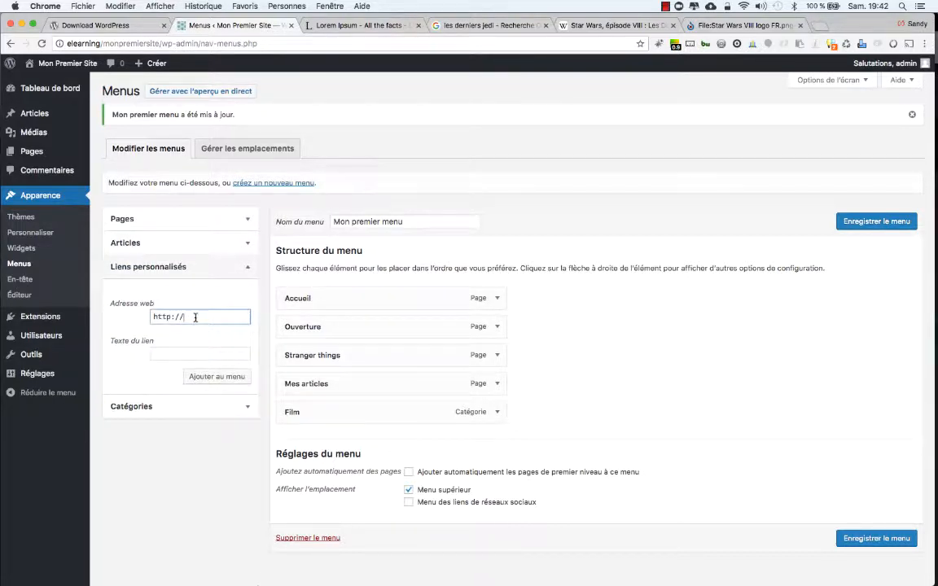
text(www.og)
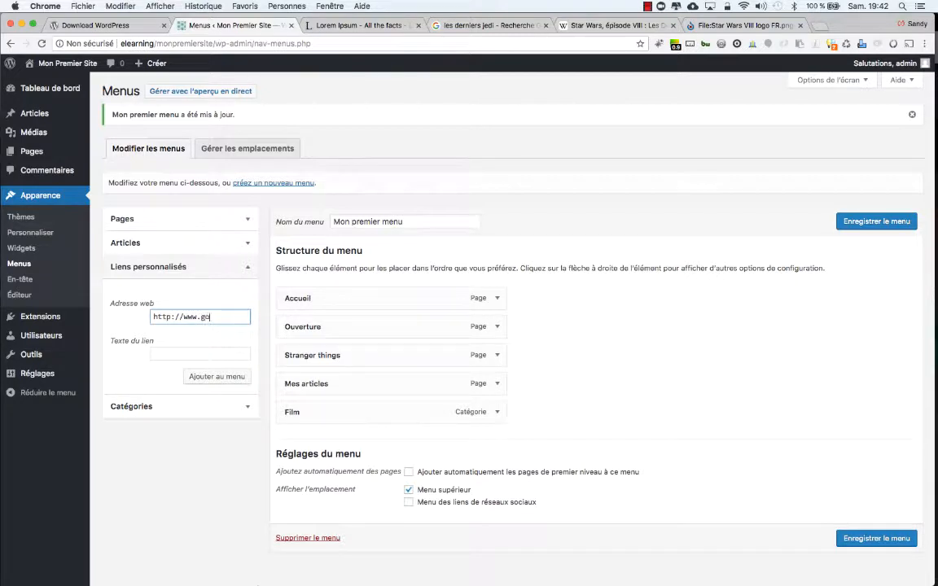
click(167, 354)
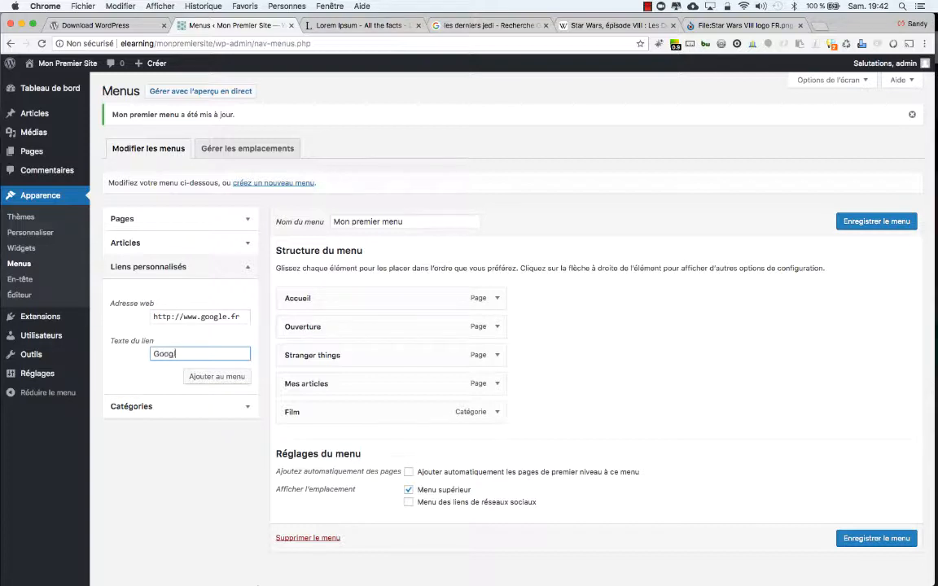
click(217, 377)
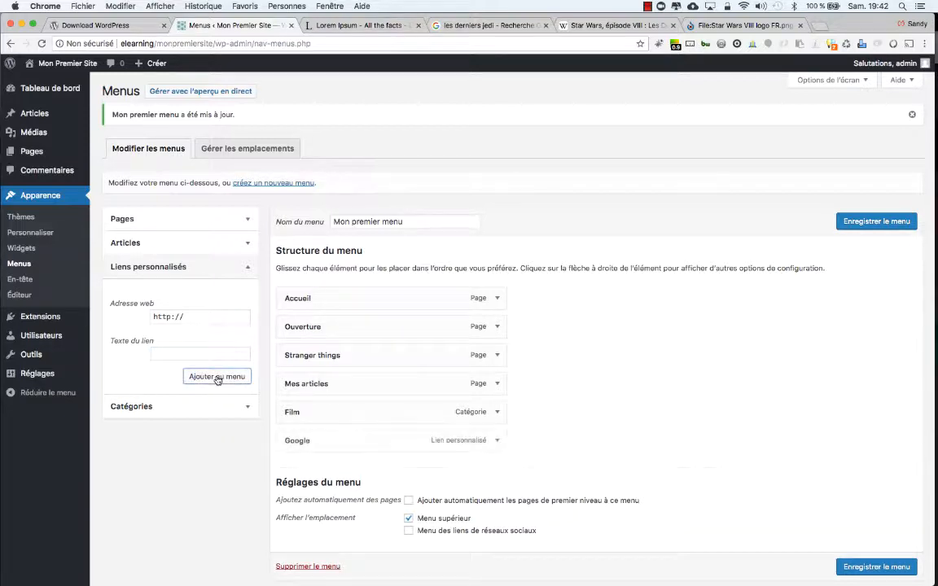
click(856, 222)
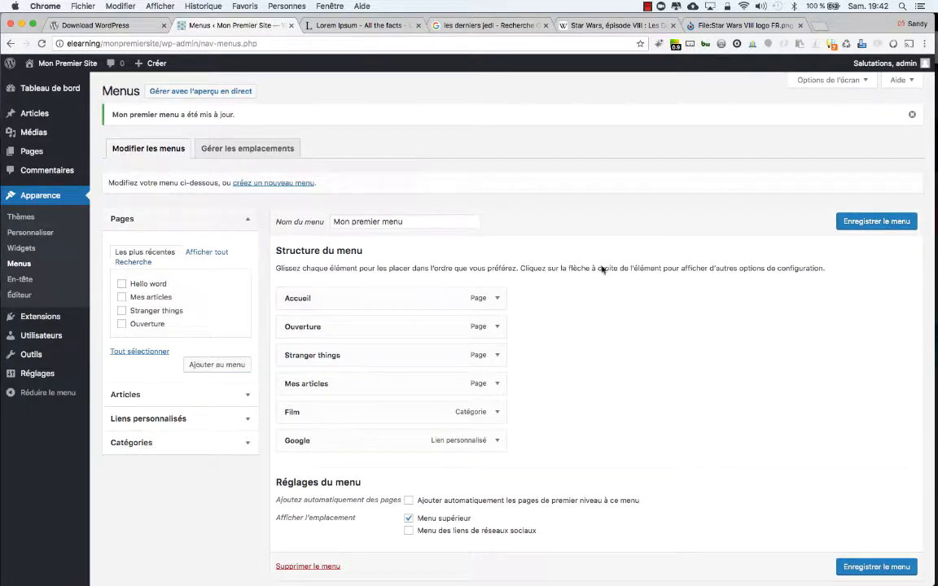
Review the settings of the Google menu item, and switch to Firefox to reload the site
click(497, 441)
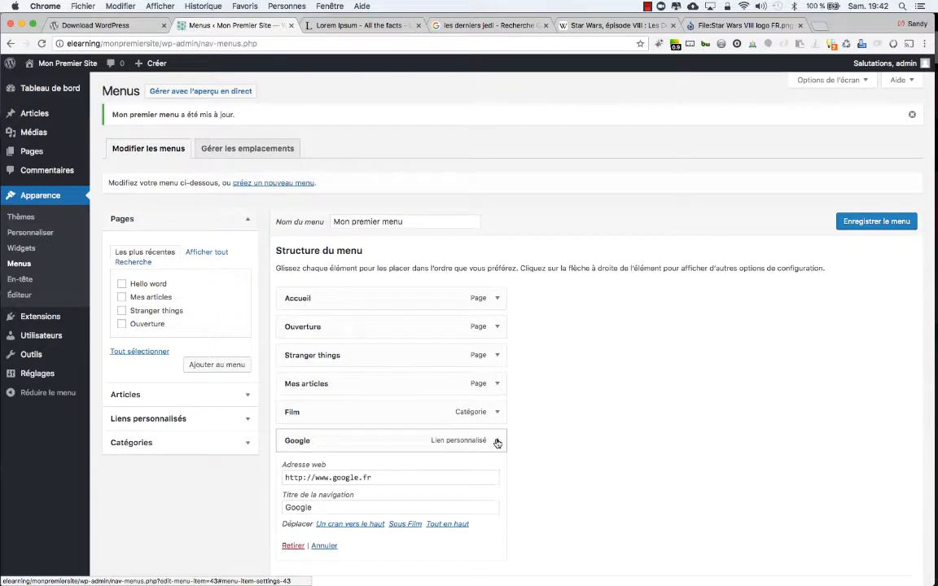
scroll(558, 425, down, 3)
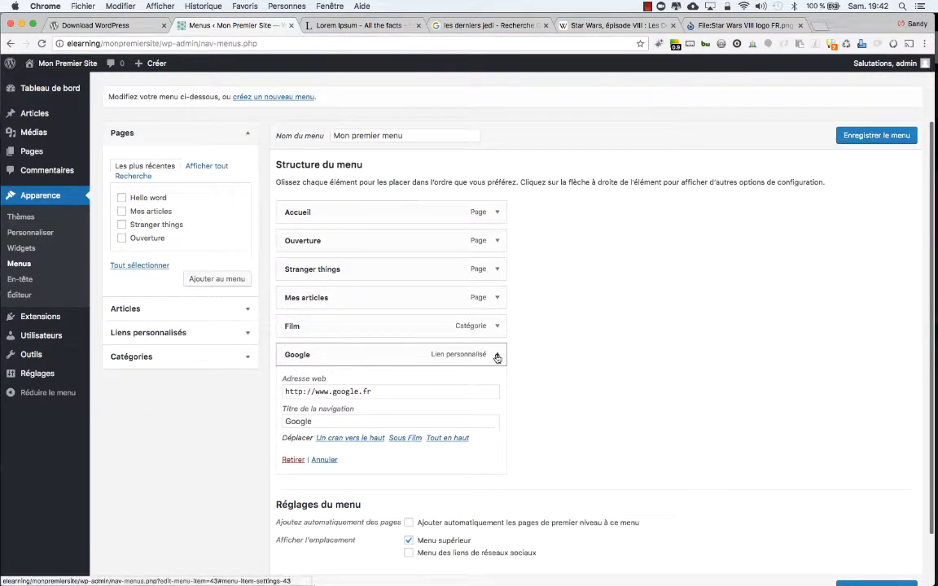
click(497, 358)
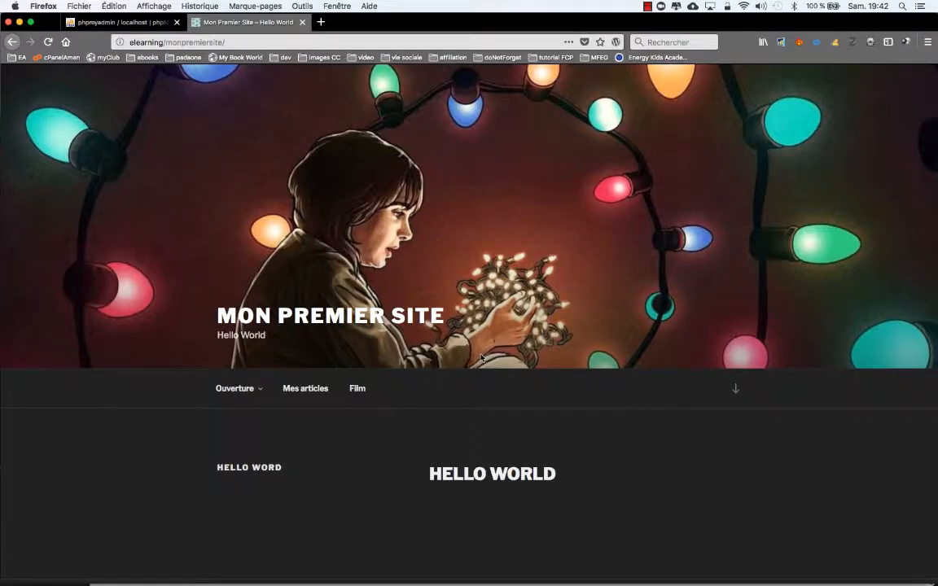
key(super+r)
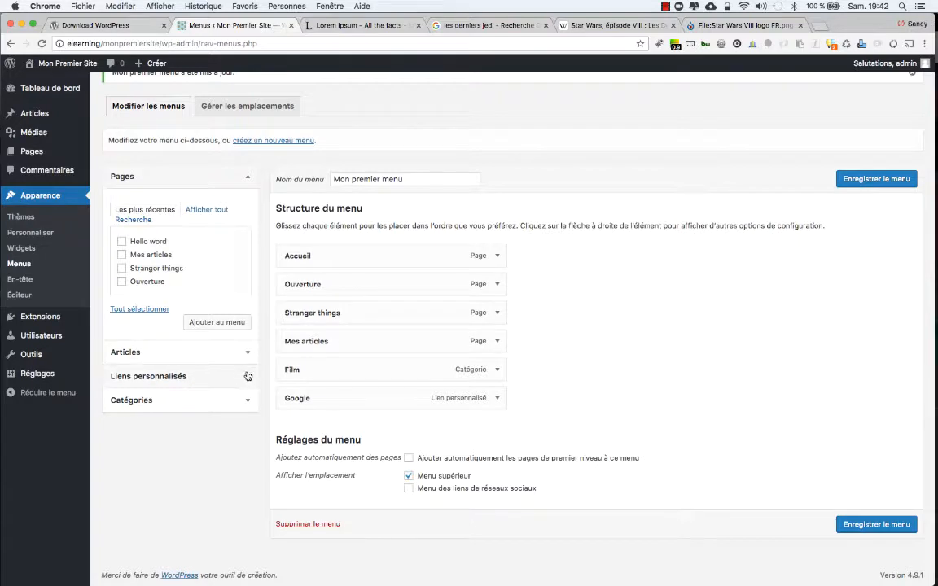
Back in Chrome, add the Film category to the menu again and remove the original Film item above Google
click(249, 400)
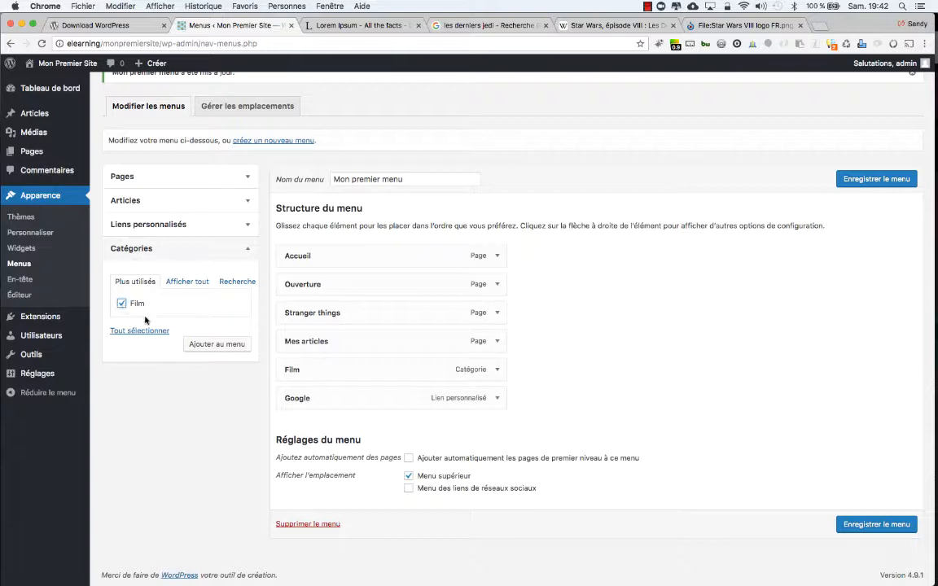
click(207, 343)
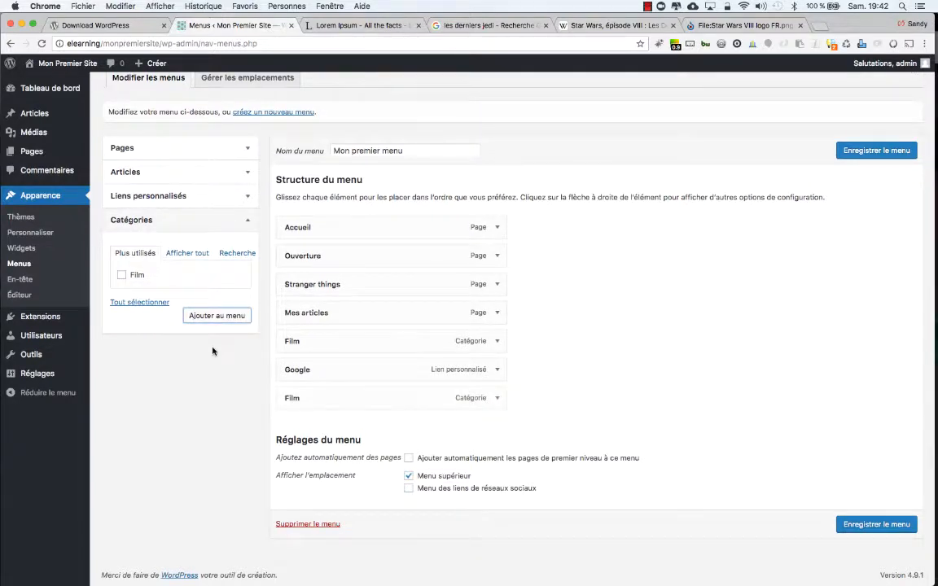
click(497, 342)
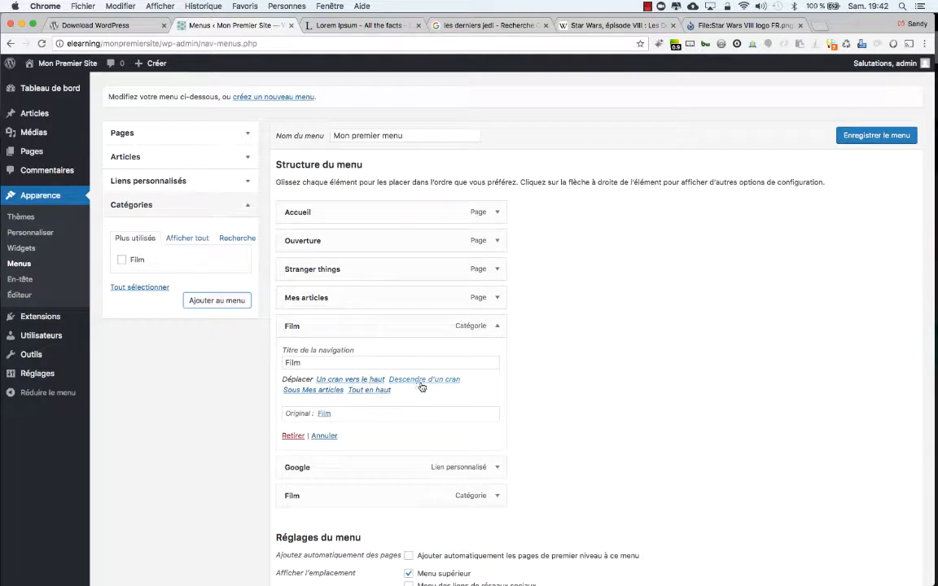
click(293, 437)
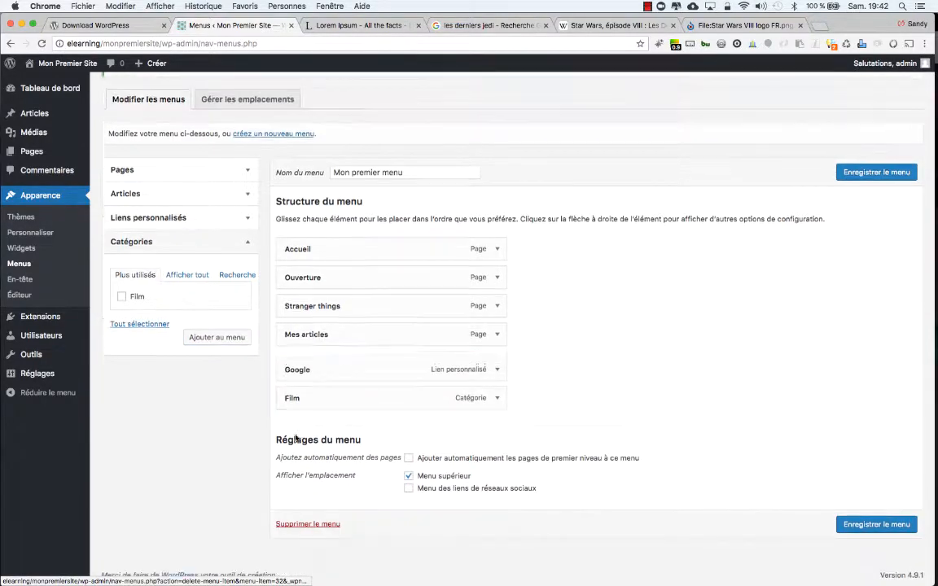
Set the navigation title of the Film category item to Tous les films à venir and save the menu
click(495, 399)
click(324, 391)
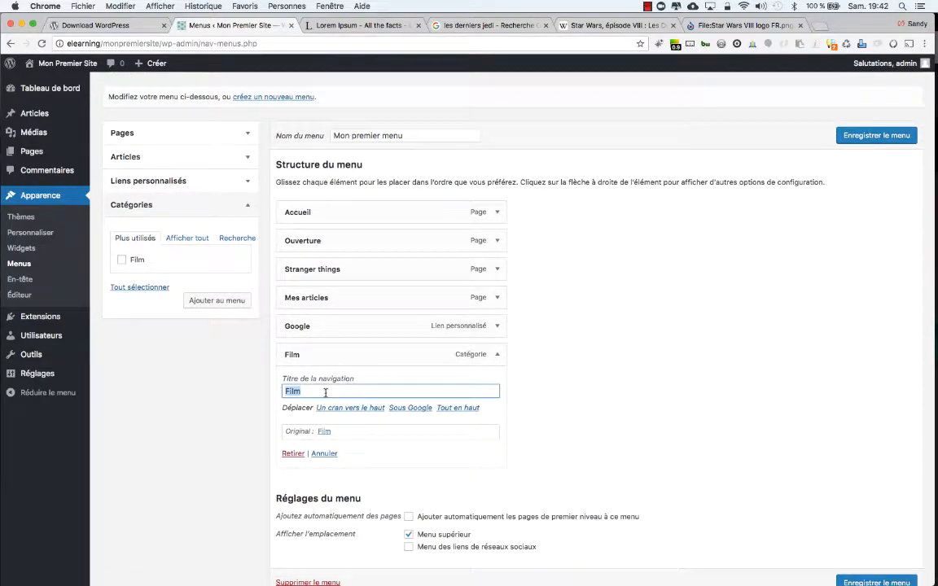
text(Tous le)
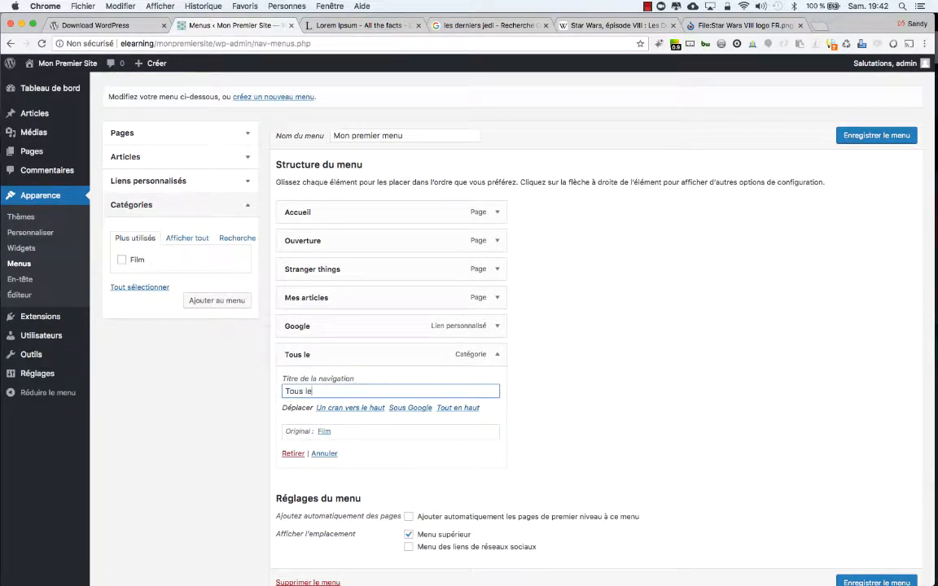
text(s films à venir)
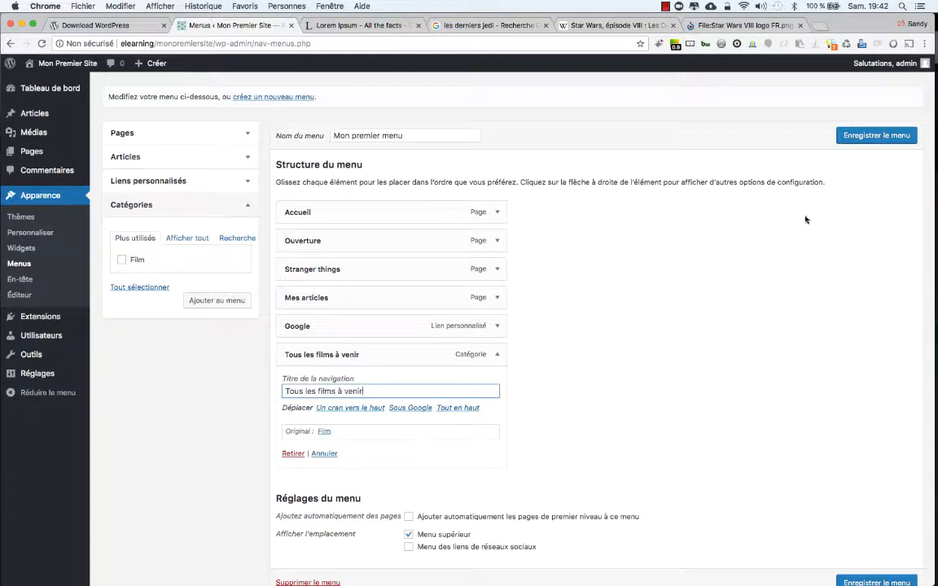
click(870, 137)
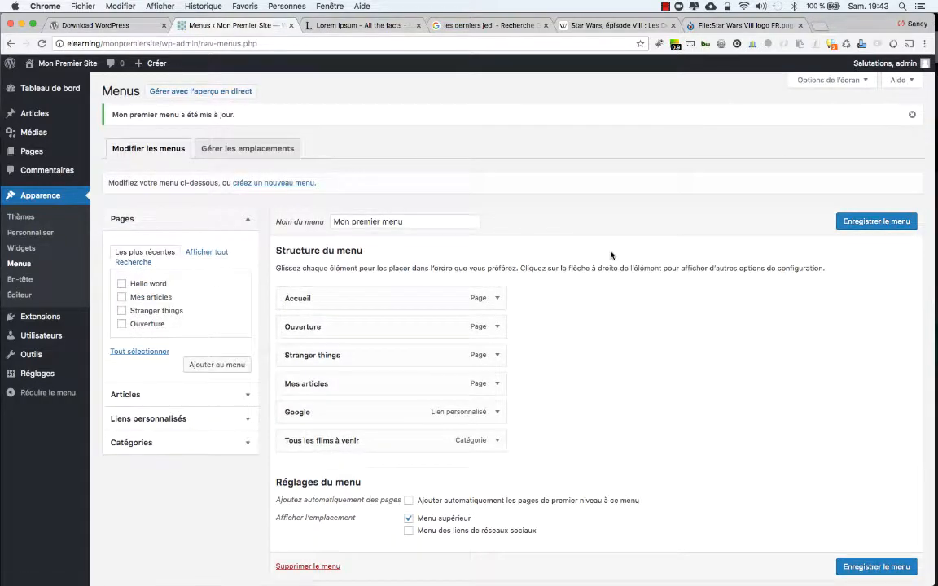
Switch to Firefox, reload the site and examine the articles listed under the Tous les films à venir menu item
key(super+Tab)
key(super+r)
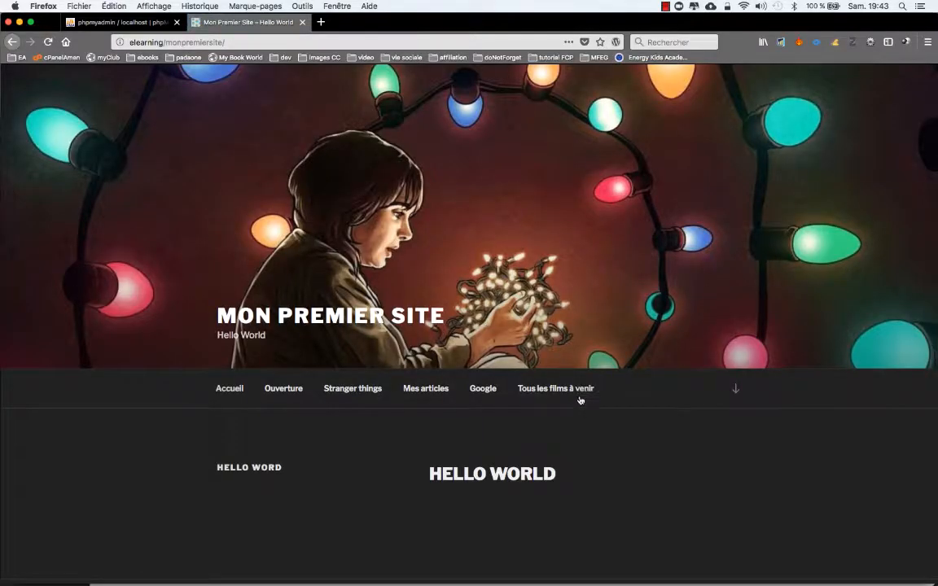
click(581, 394)
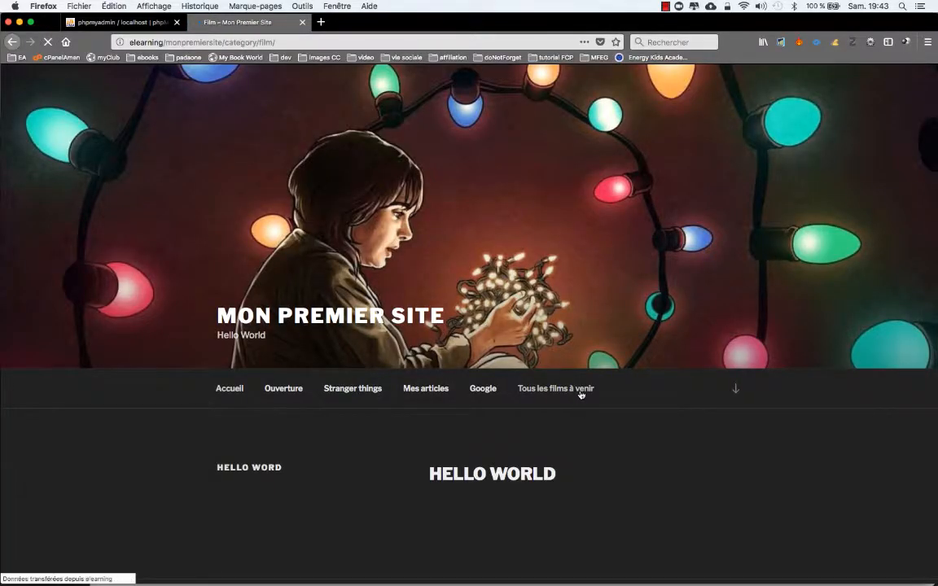
scroll(525, 296, down, 5)
scroll(525, 295, down, 5)
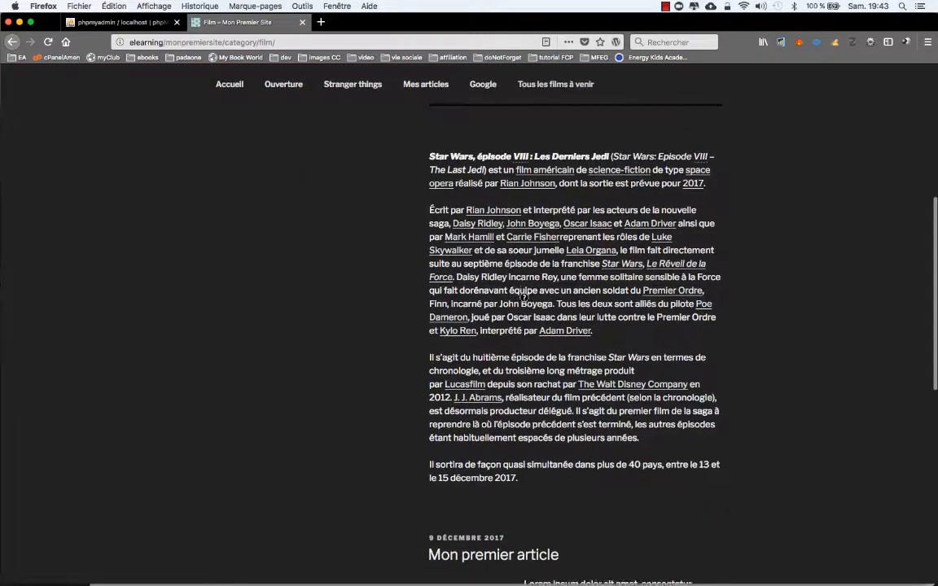
scroll(525, 284, up, 2)
scroll(525, 285, up, 5)
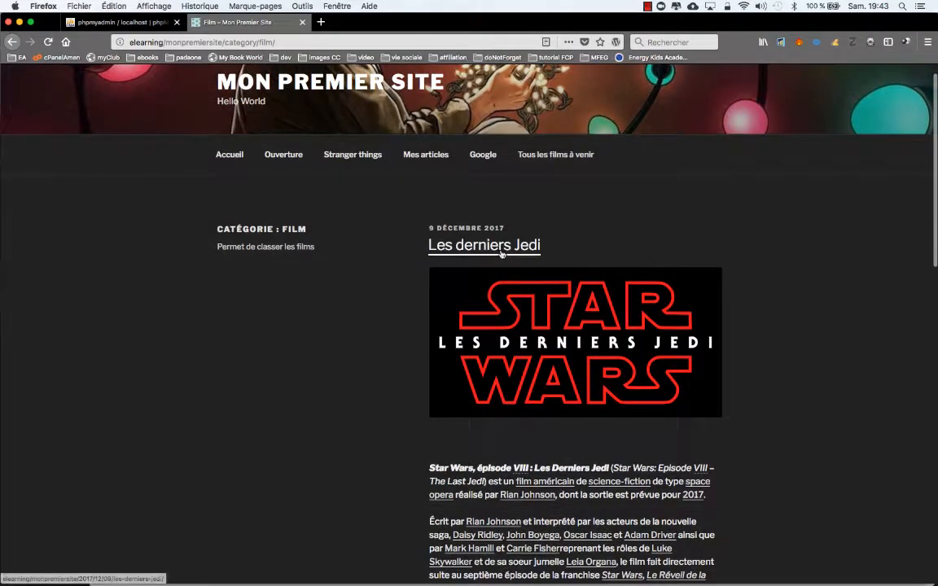
scroll(532, 460, down, 2)
scroll(531, 460, down, 8)
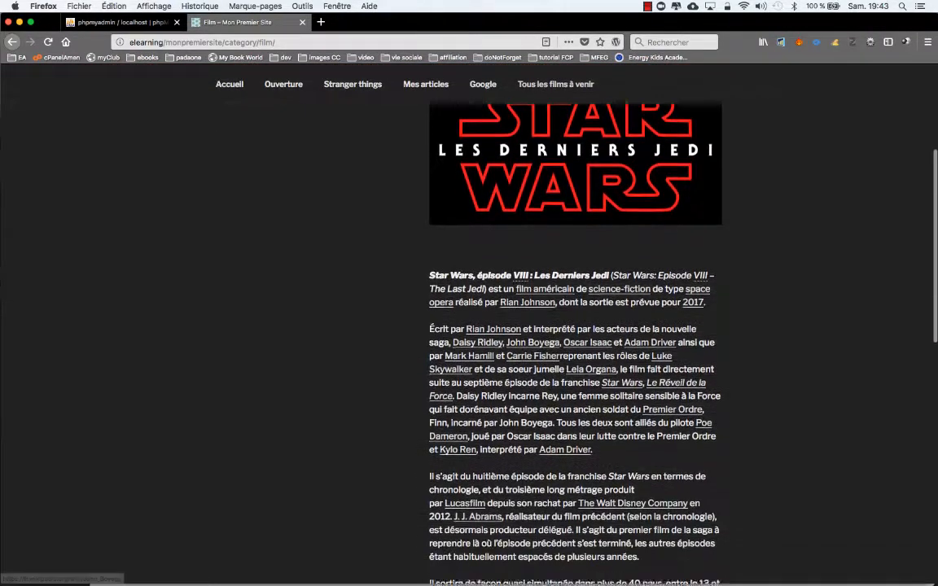
scroll(531, 460, up, 6)
scroll(485, 244, up, 5)
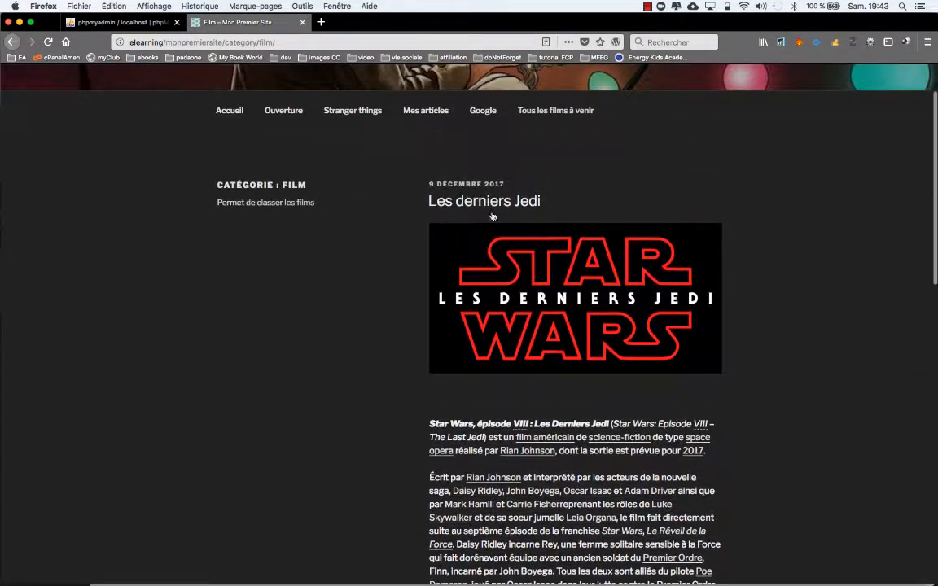
View the full Les derniers Jedi article and return to the Film category page to check its remaining content
click(480, 203)
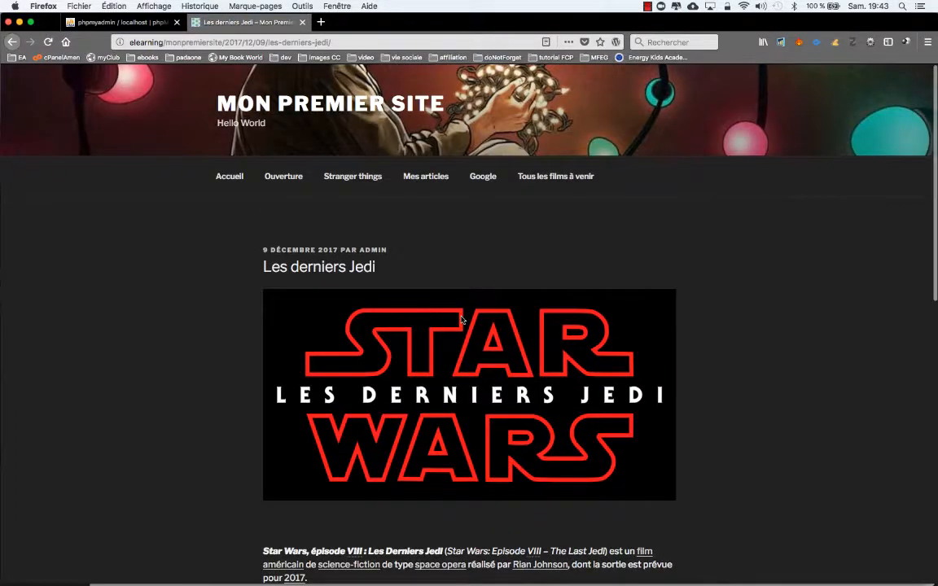
scroll(461, 320, down, 10)
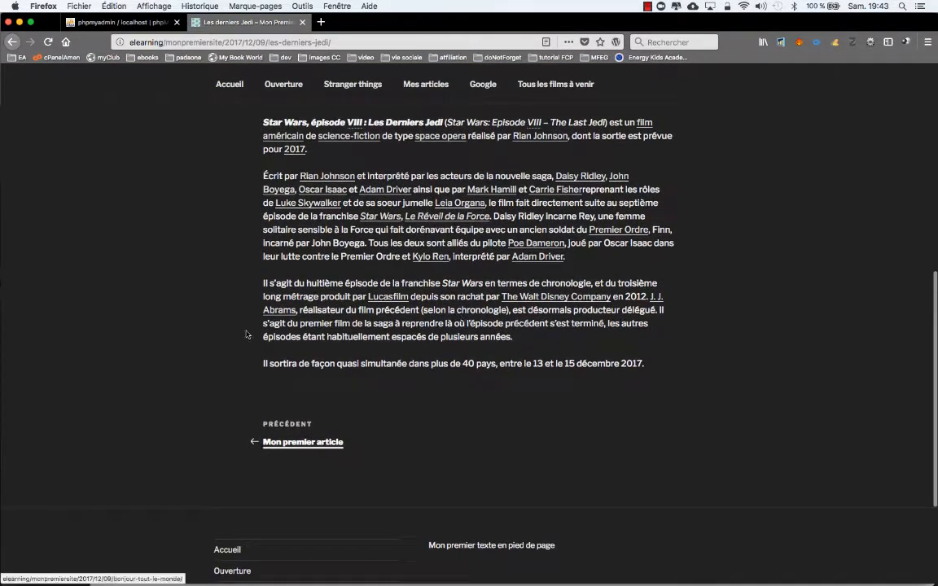
click(12, 41)
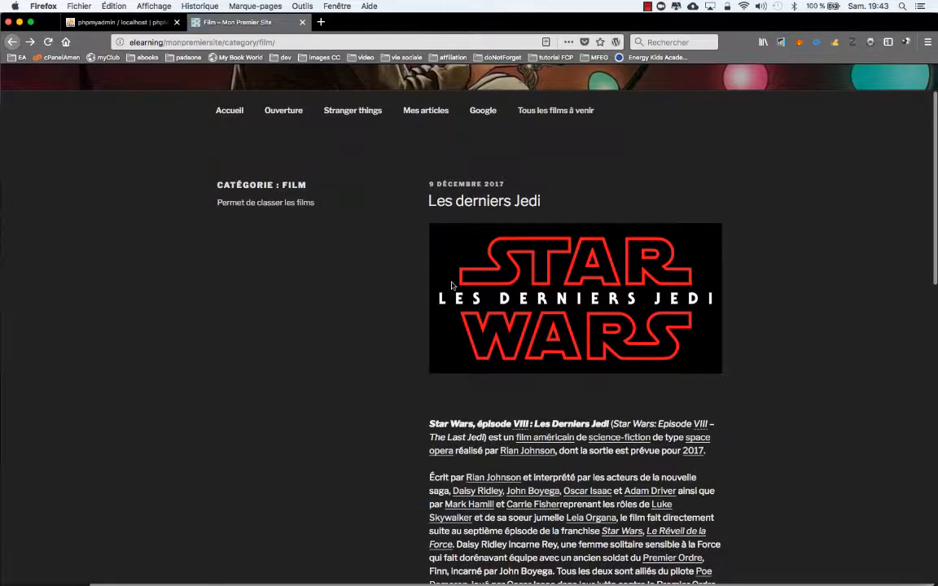
scroll(452, 285, down, 15)
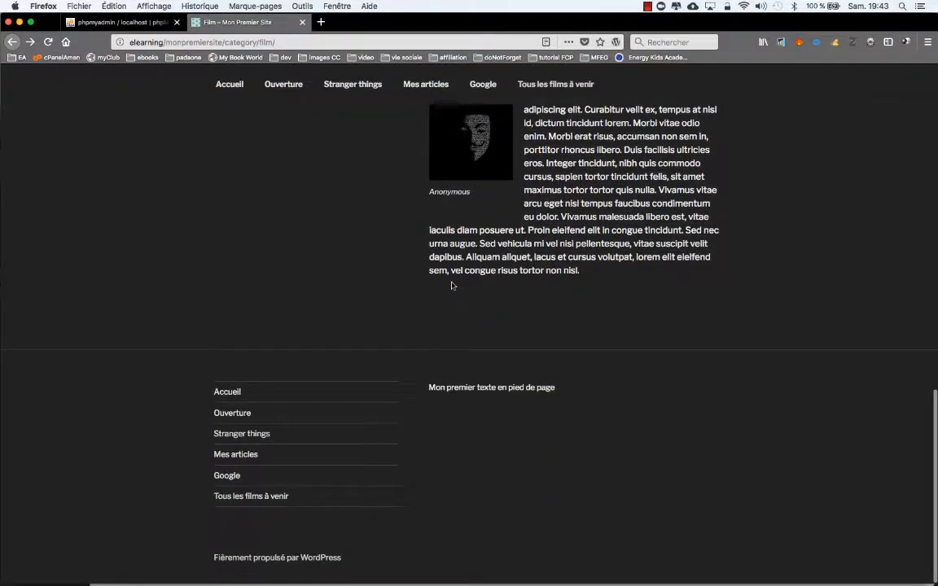
scroll(450, 283, up, 5)
Switch back to Chrome and check which categories are available to add to the menu
key(super+Tab)
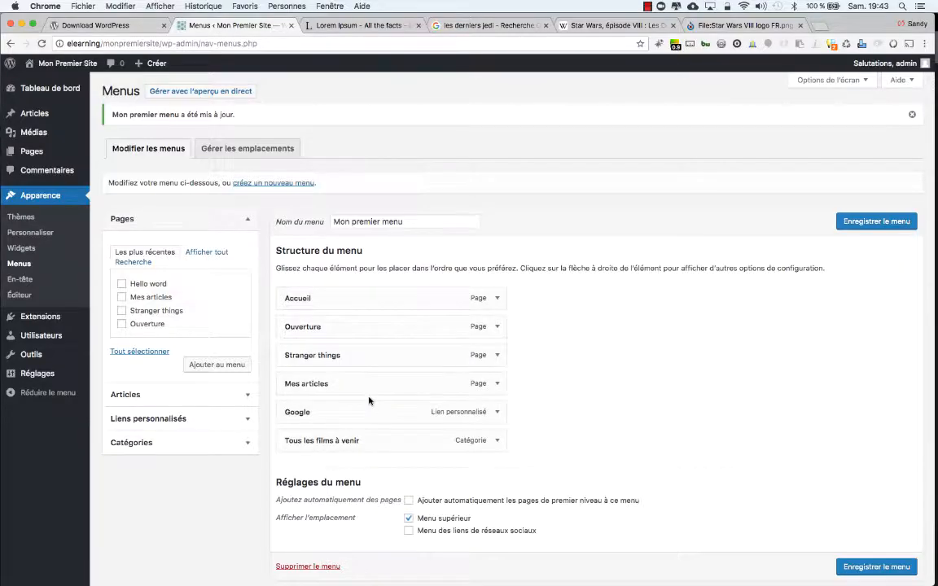
scroll(369, 399, down, 2)
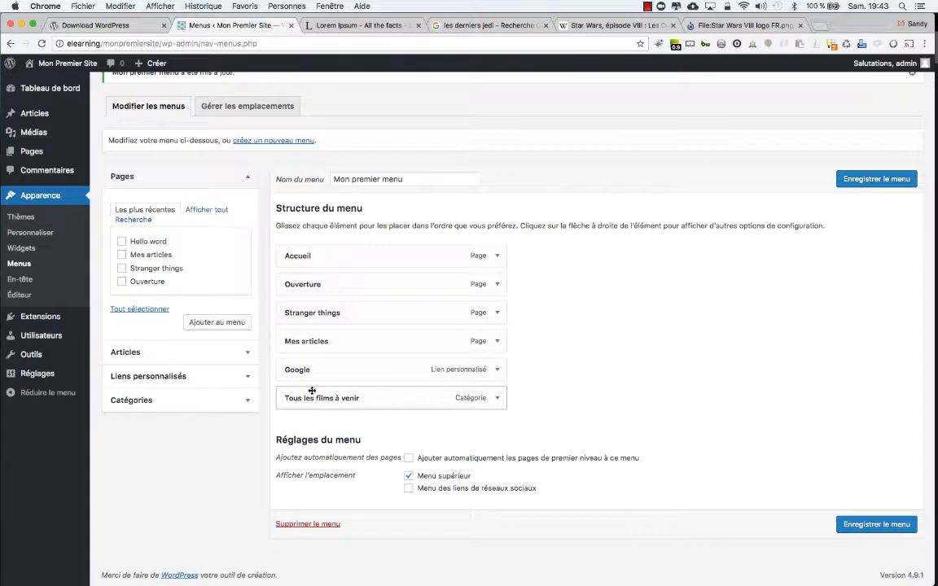
click(248, 400)
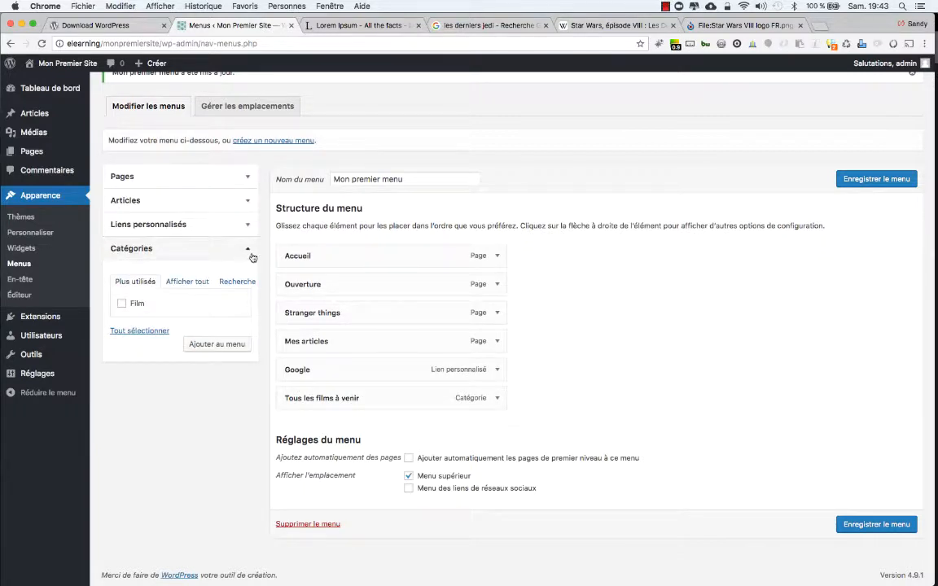
click(250, 252)
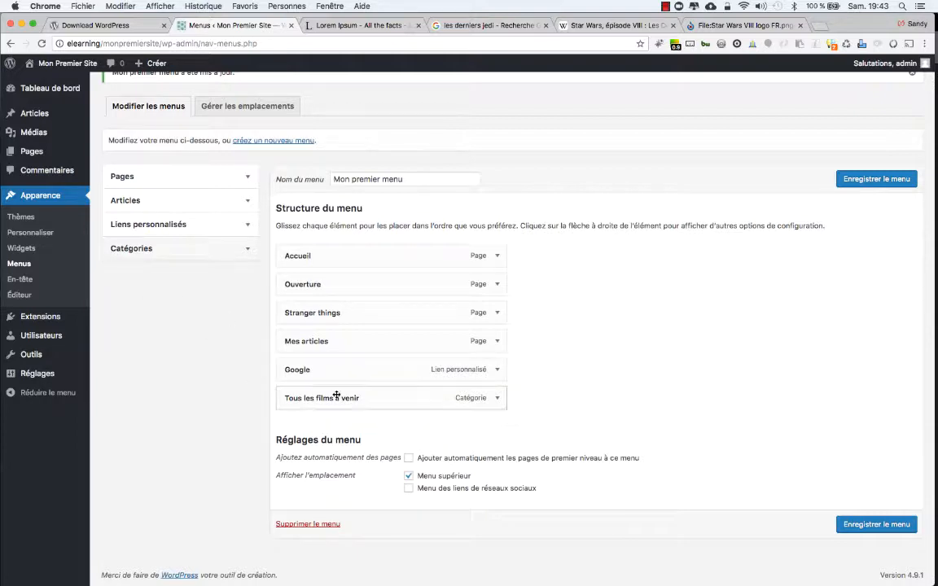
Create a new article category named News
mouse_move(48, 110)
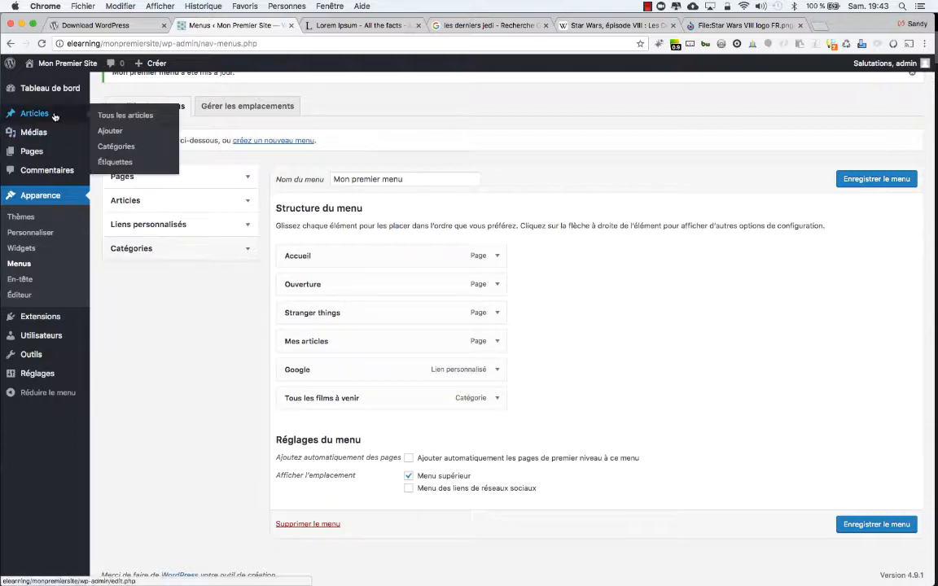
click(113, 118)
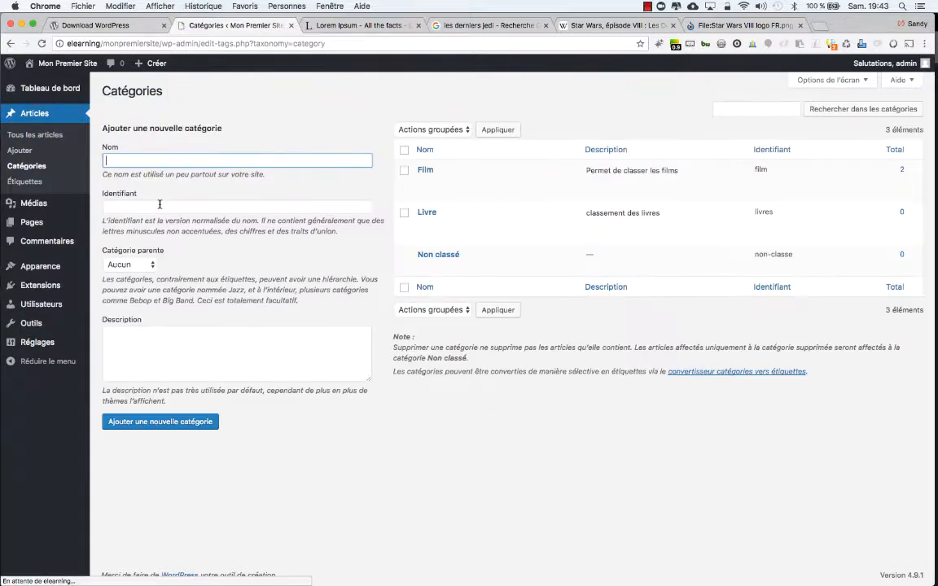
text(News)
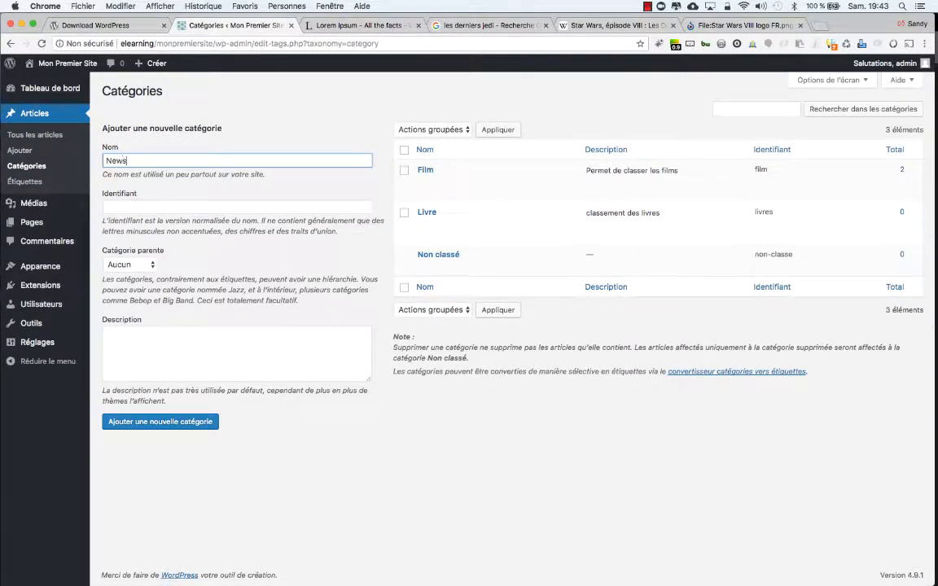
click(186, 423)
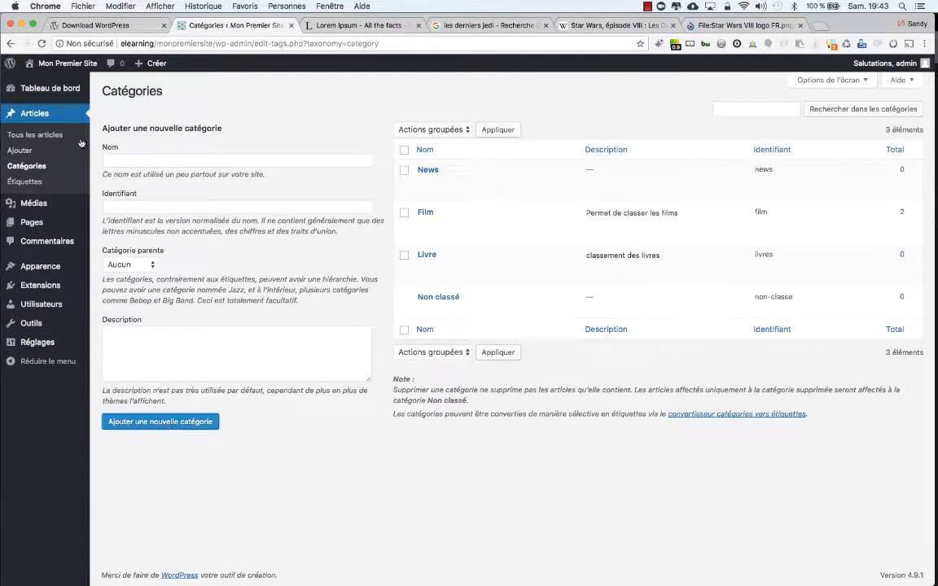
Publish a new article titled Une nouvelle info, using the first paragraph copied from the Lorem Ipsum page as its text
click(47, 135)
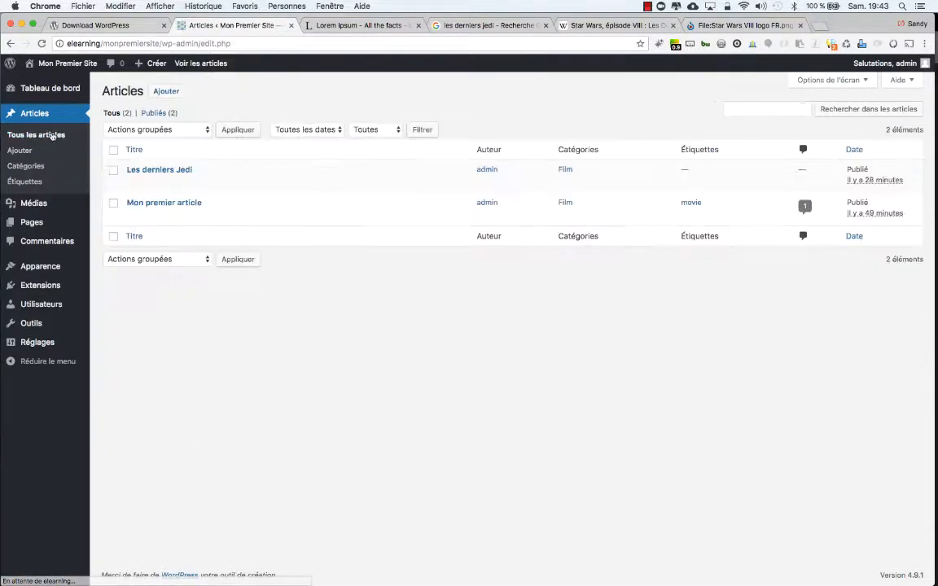
click(166, 92)
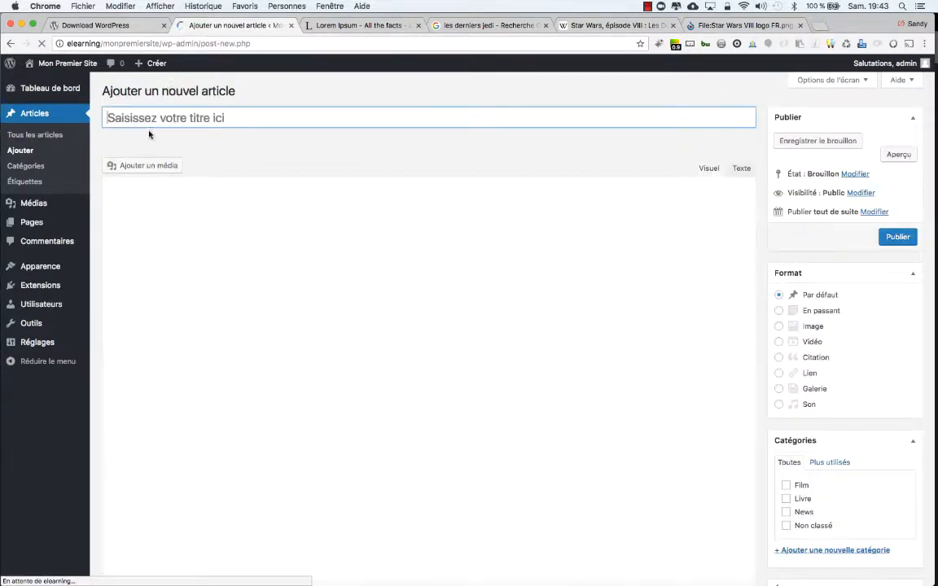
text(Une no)
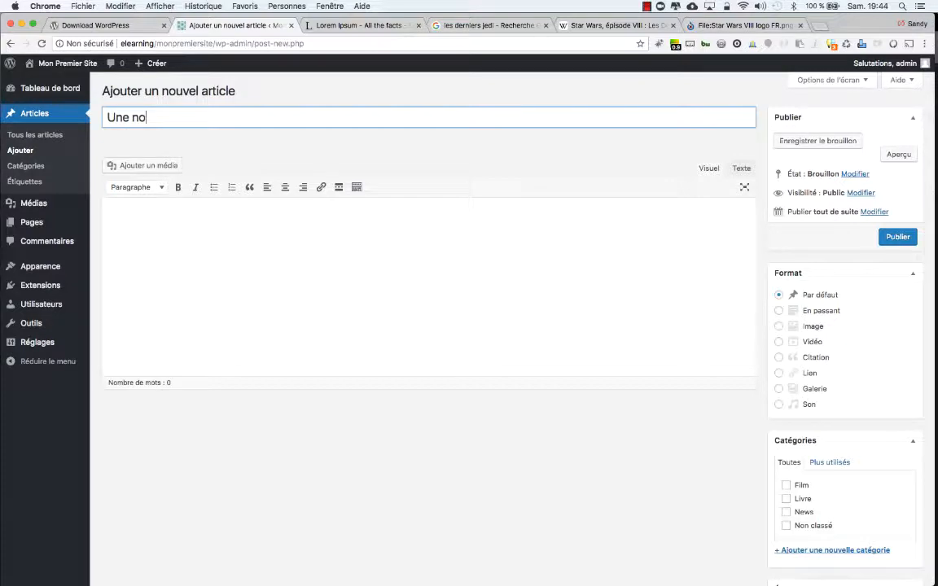
text(uvelle info)
key(Tab)
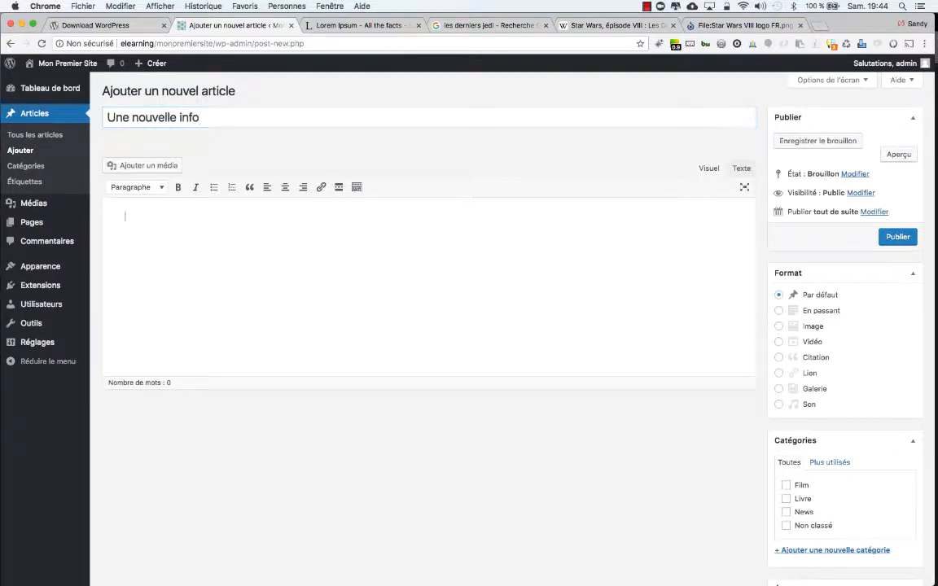
click(387, 27)
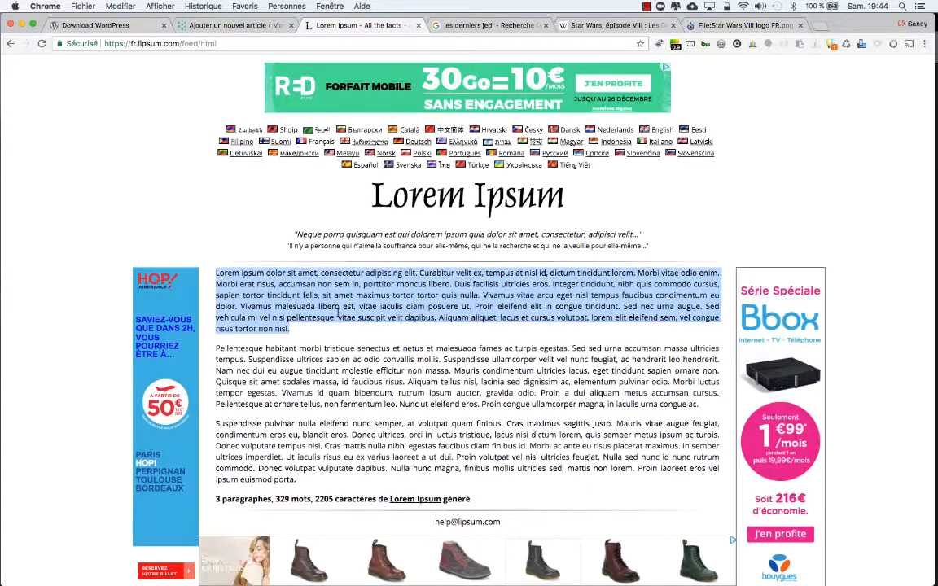
key(super+c)
click(228, 25)
key(super+v)
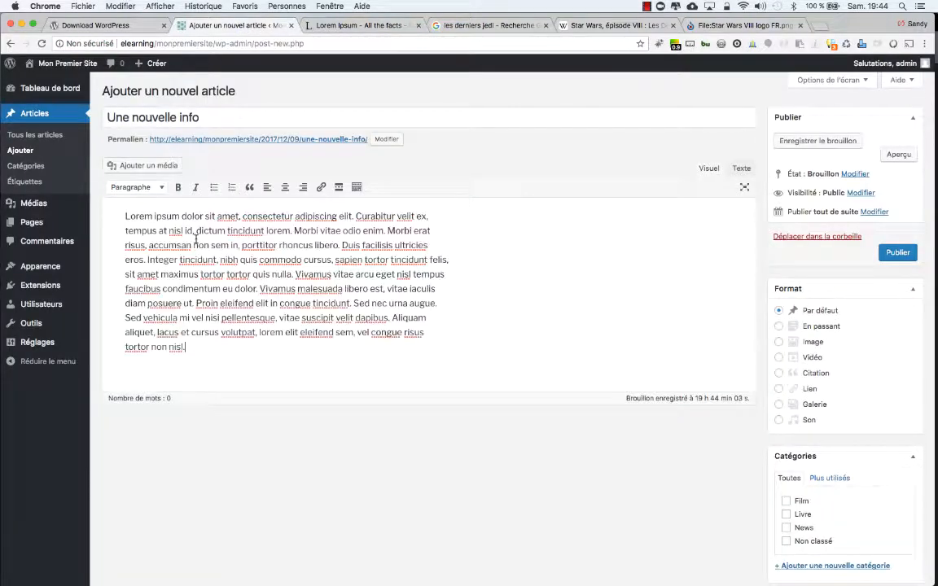
click(897, 253)
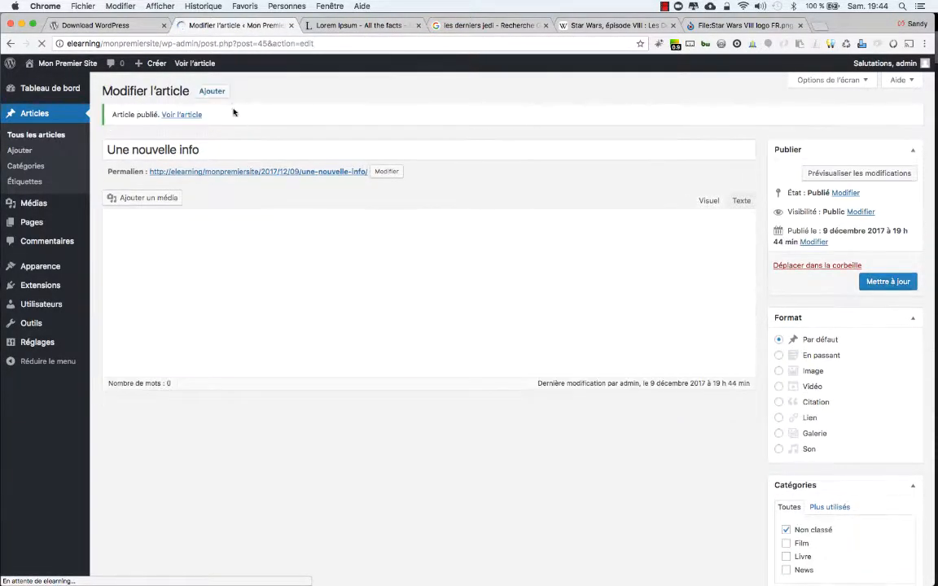
Publish another article titled Encore une news with the same copied Lorem Ipsum paragraph as its text
click(211, 91)
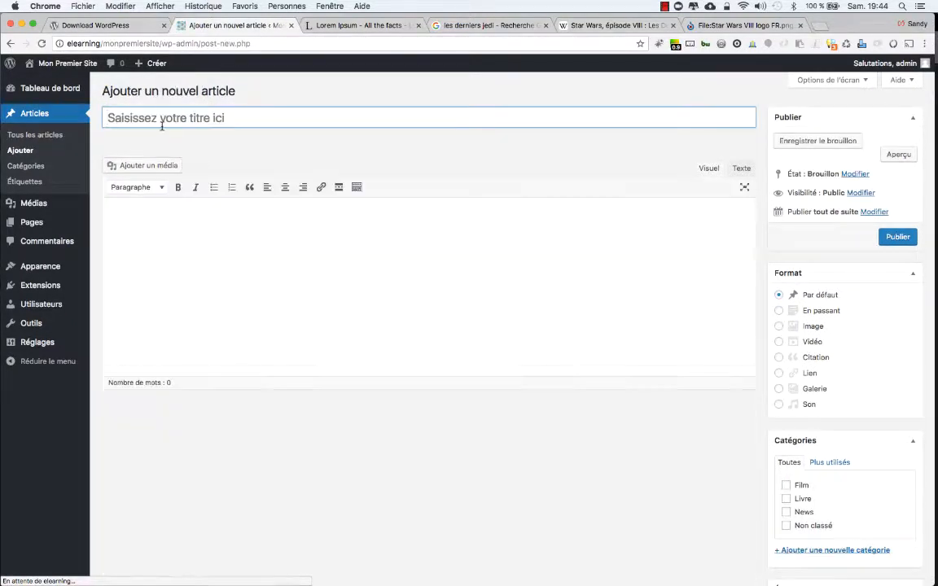
click(161, 123)
text(Un au)
key(BackSpace)
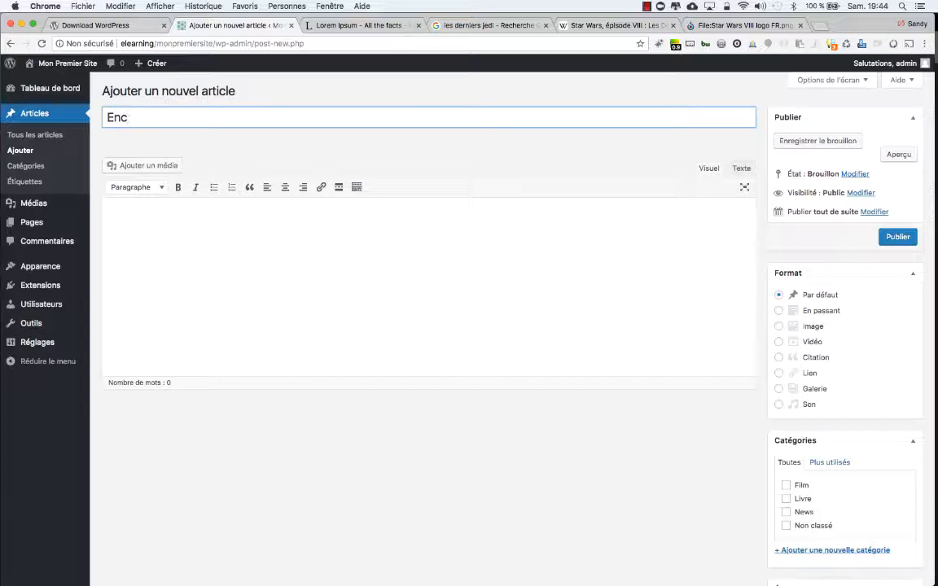
click(183, 223)
key(super+v)
click(898, 253)
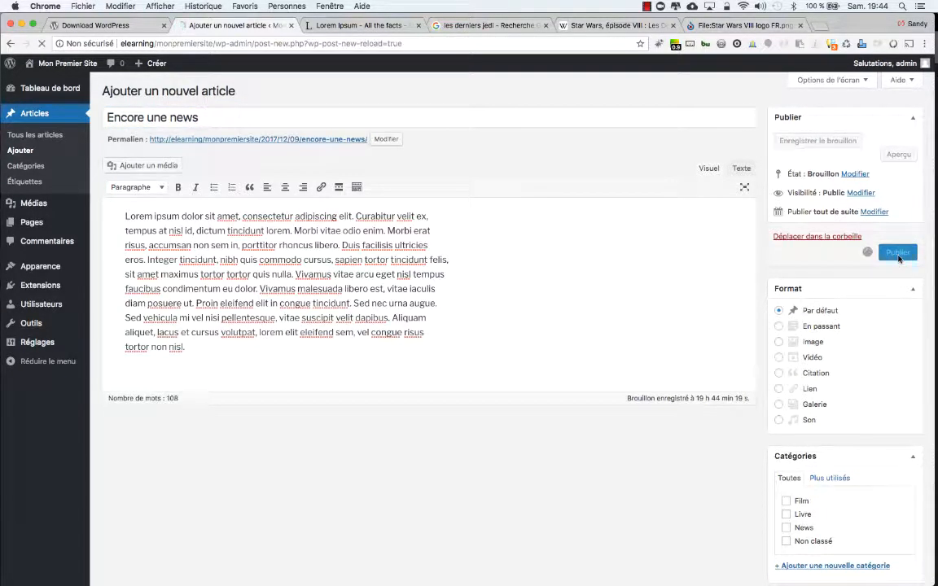
Add the News category to Mon premier menu and save the menu
mouse_move(59, 270)
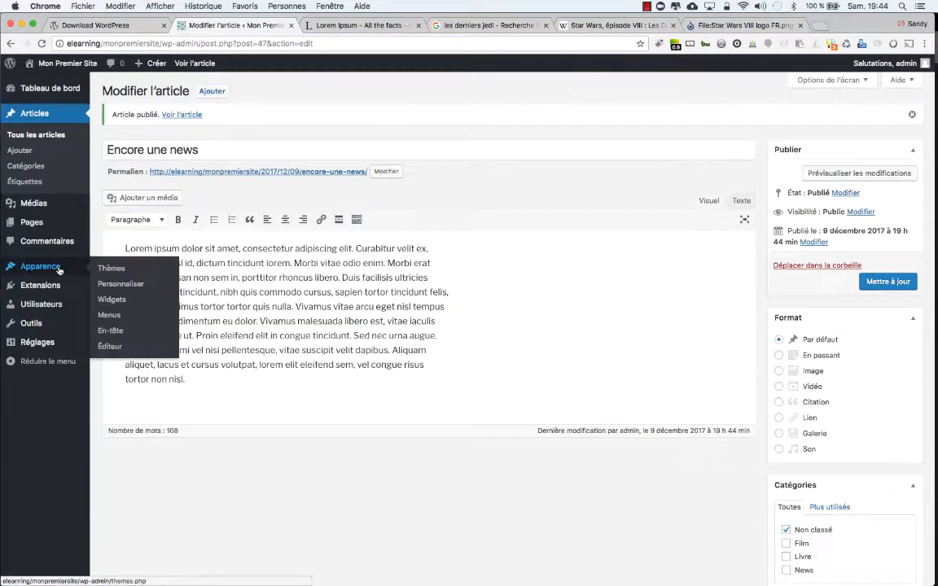
click(114, 315)
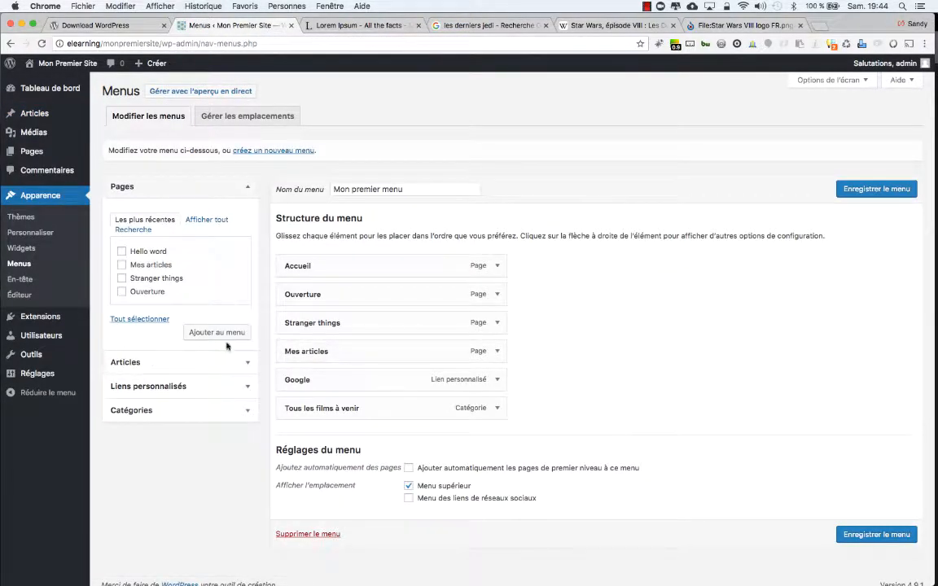
click(211, 411)
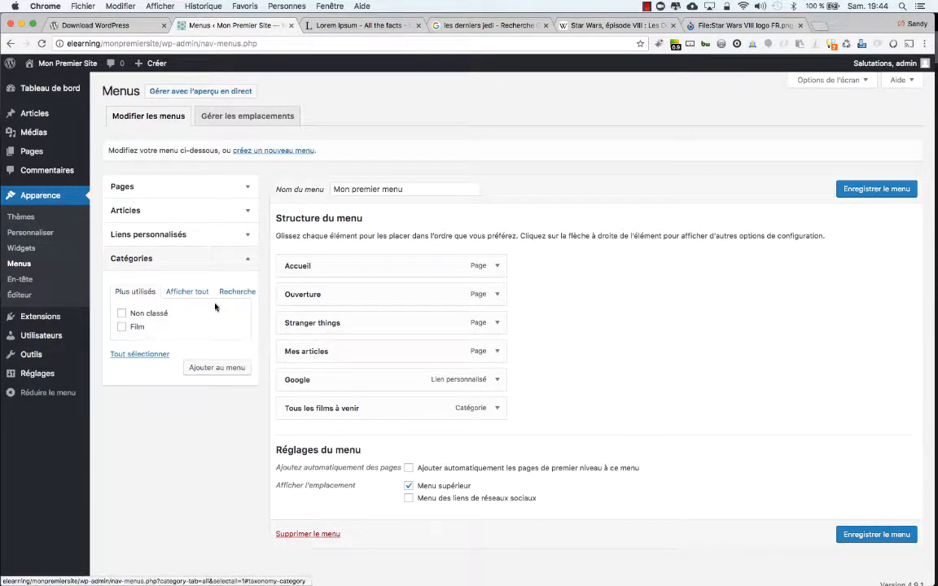
click(189, 291)
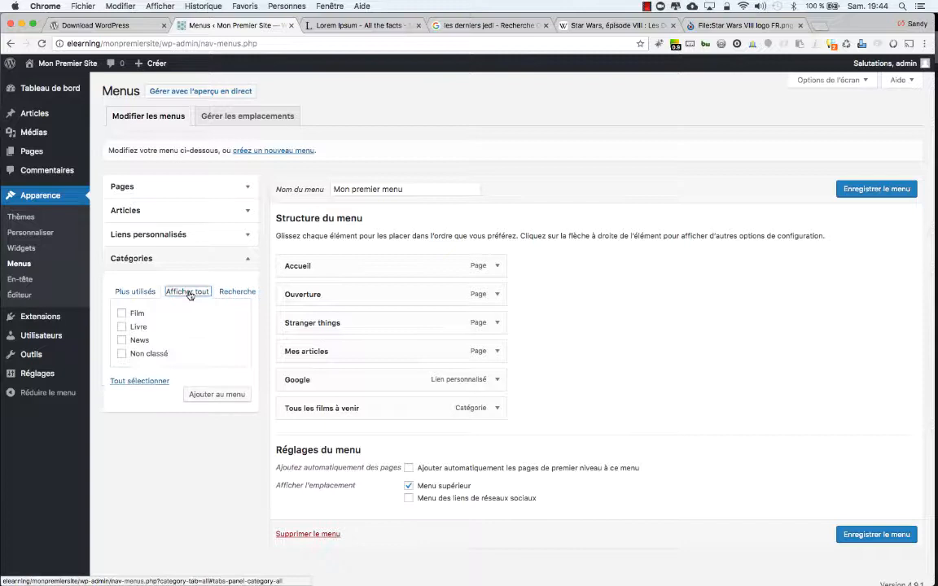
click(122, 340)
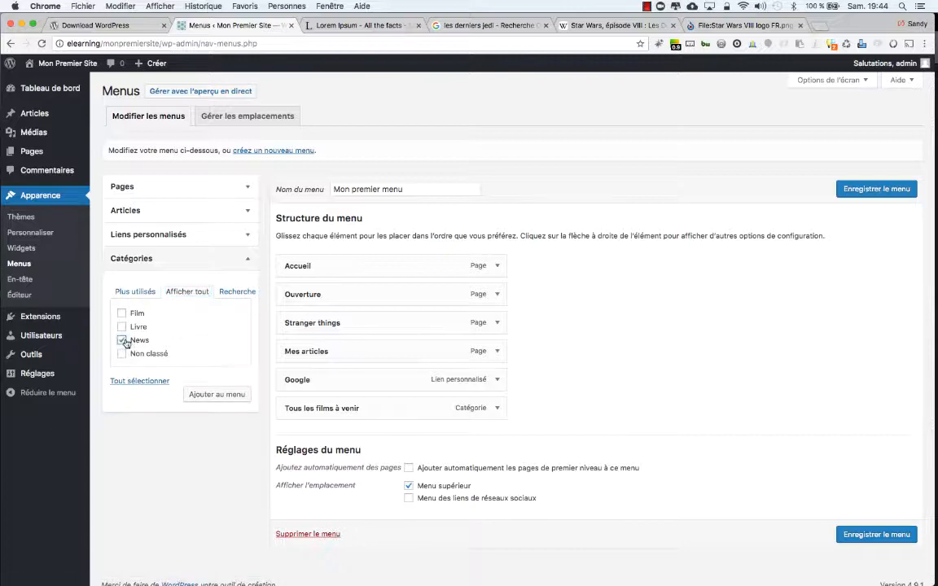
click(215, 395)
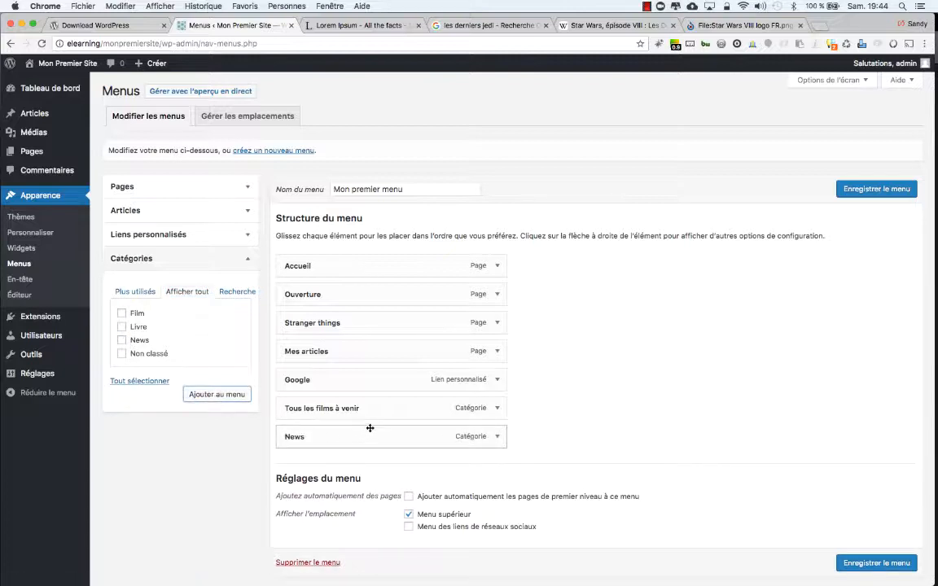
click(867, 189)
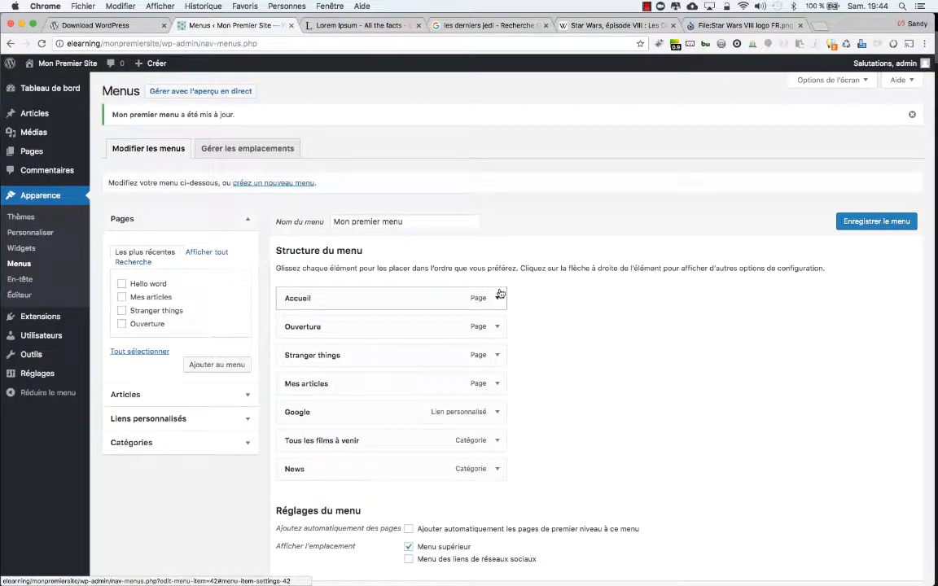
Switch to Firefox, reload the site and open the News menu item to check its articles
key(super+Tab)
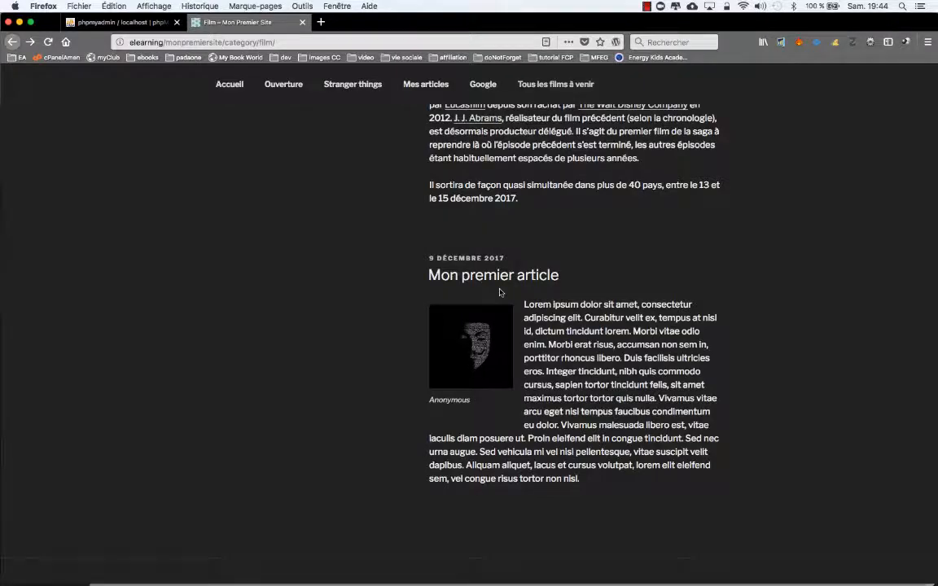
key(super+r)
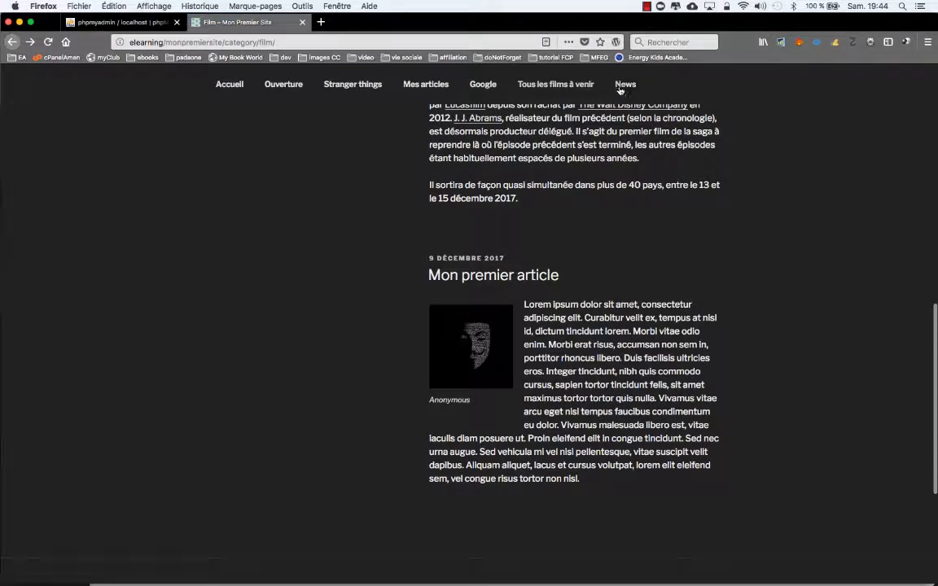
click(623, 141)
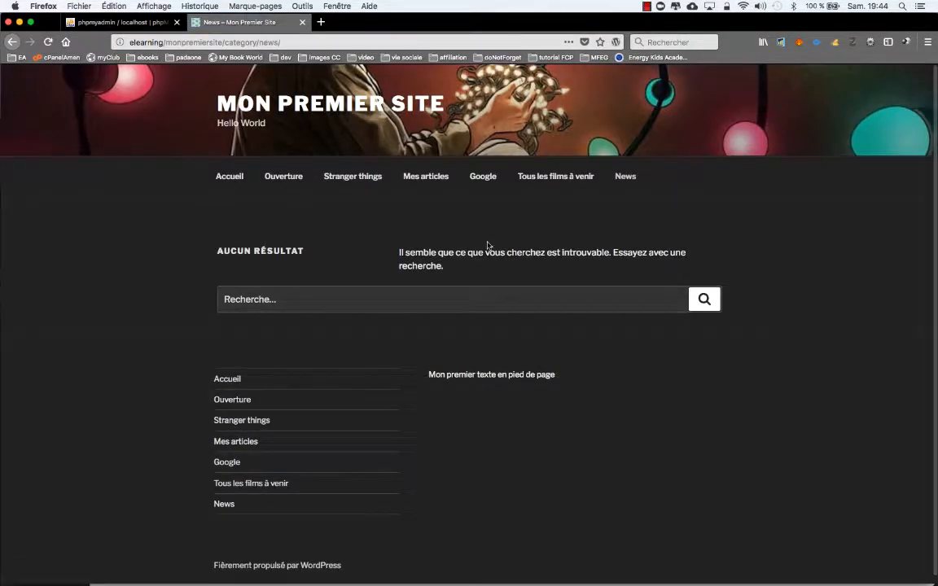
Switch back to Chrome and move the article Encore une news from the Non classé category to News with quick edit
key(super+Tab)
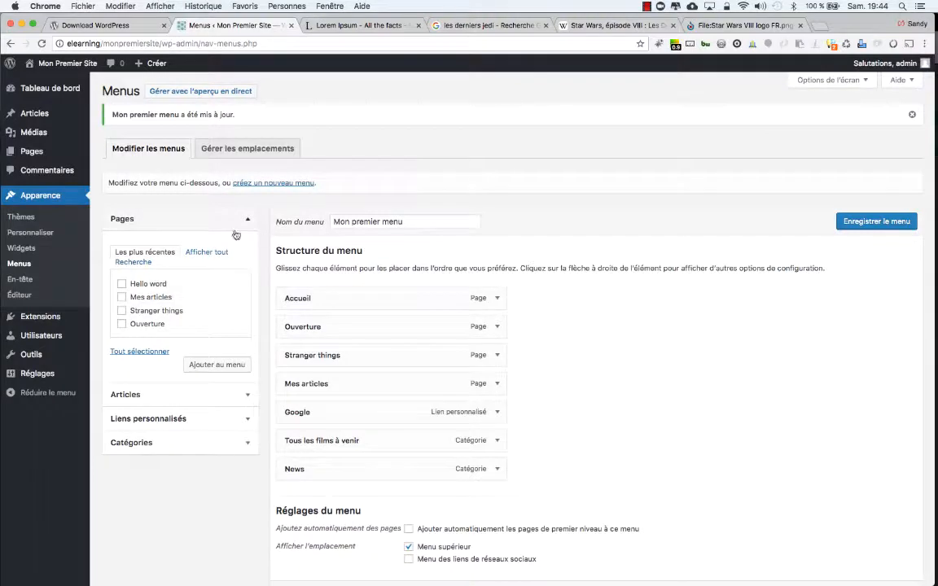
mouse_move(42, 155)
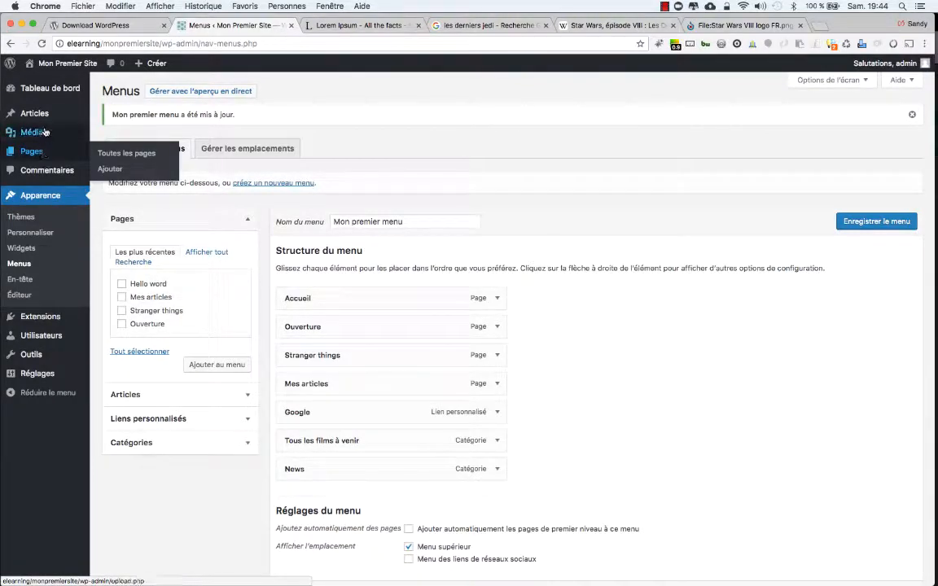
mouse_move(30, 113)
click(133, 116)
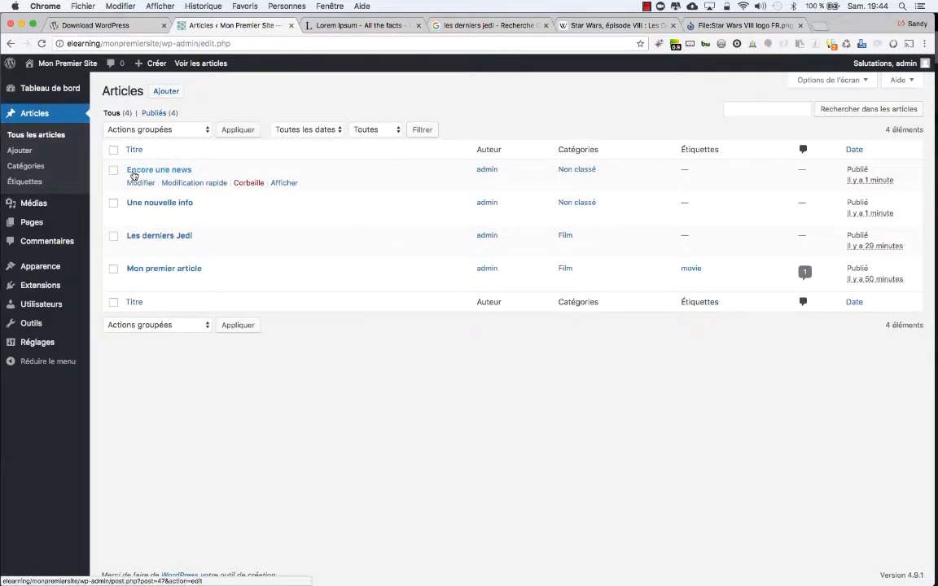
click(211, 188)
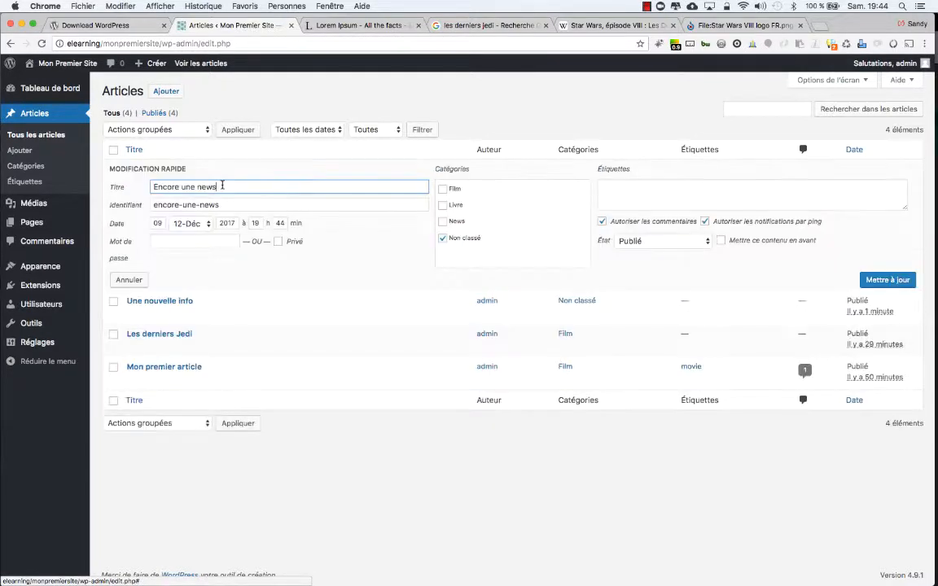
click(442, 222)
click(442, 238)
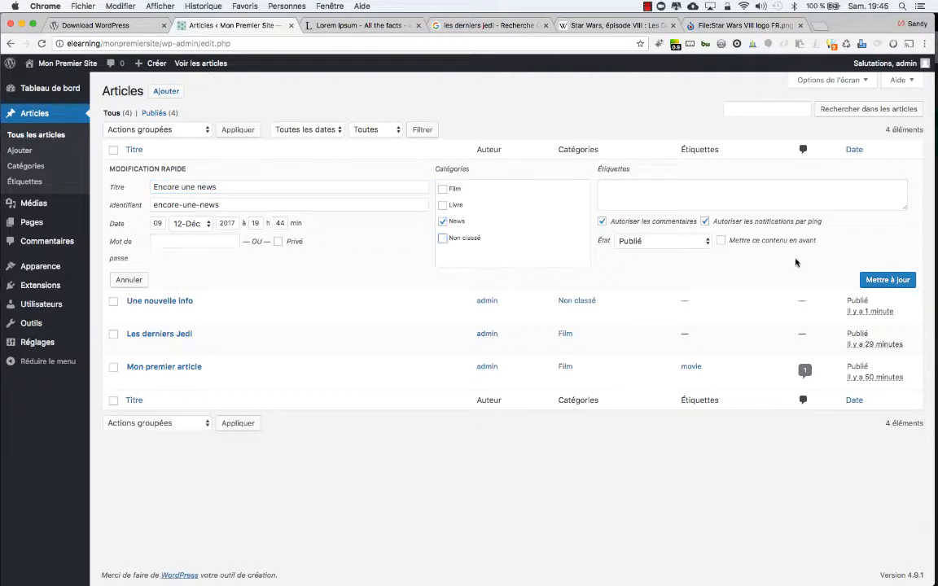
click(890, 281)
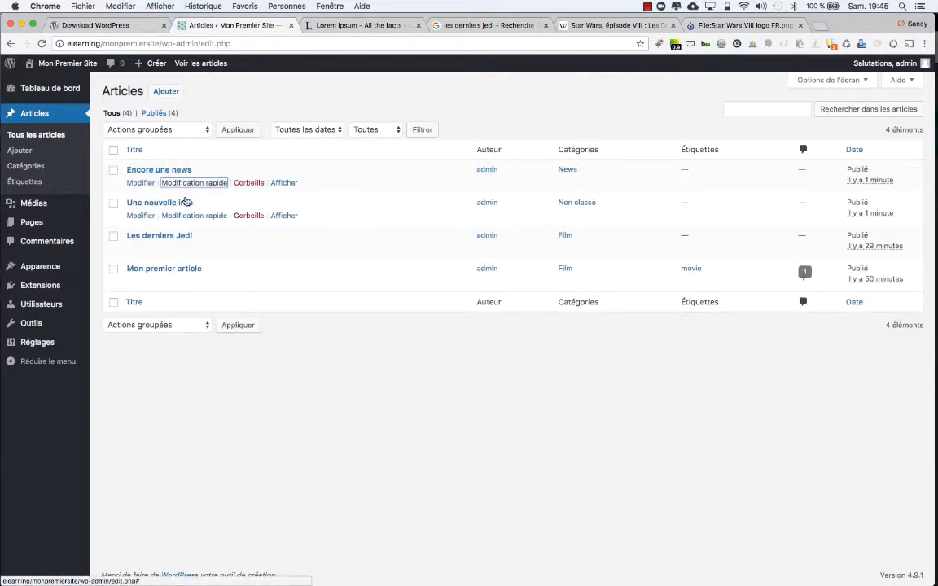
Move the article Une nouvelle info from the Non classé category to News with quick edit
click(195, 216)
click(442, 254)
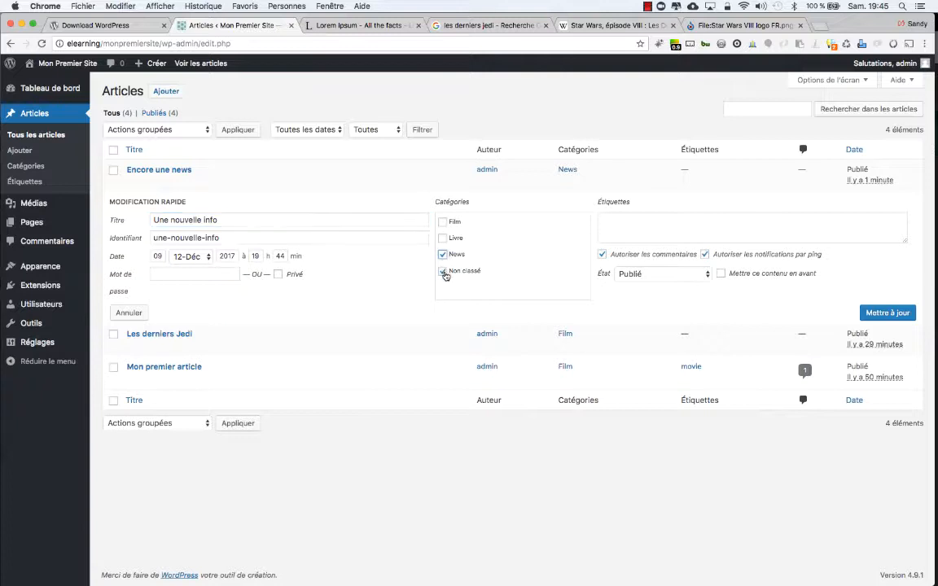
click(442, 271)
click(873, 314)
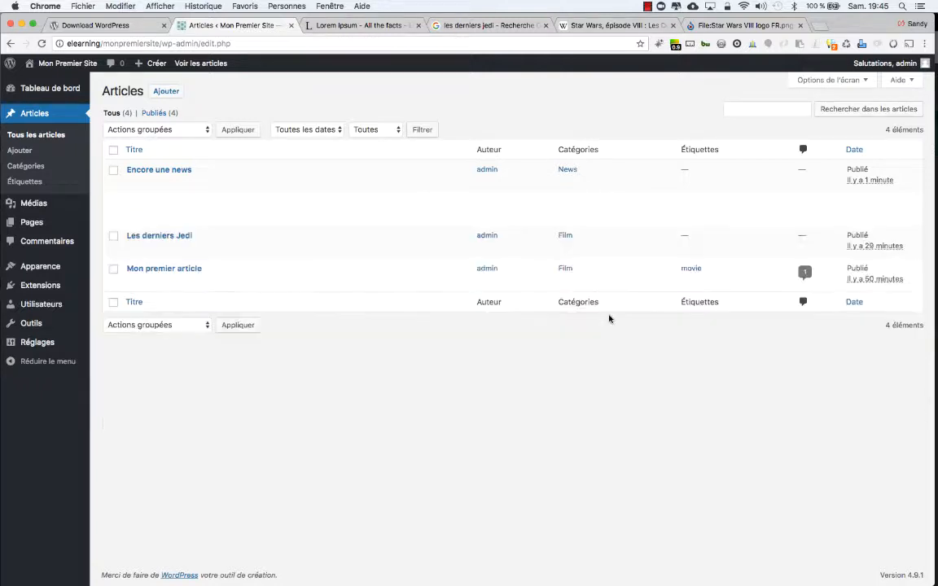
Switch to Firefox, reload the News category page and examine the articles it lists
key(super+Tab)
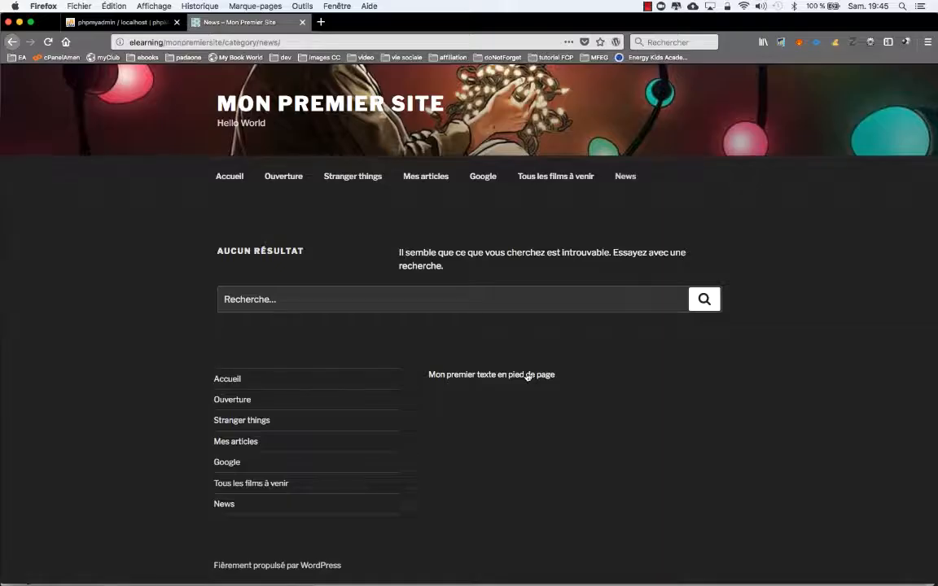
key(super+r)
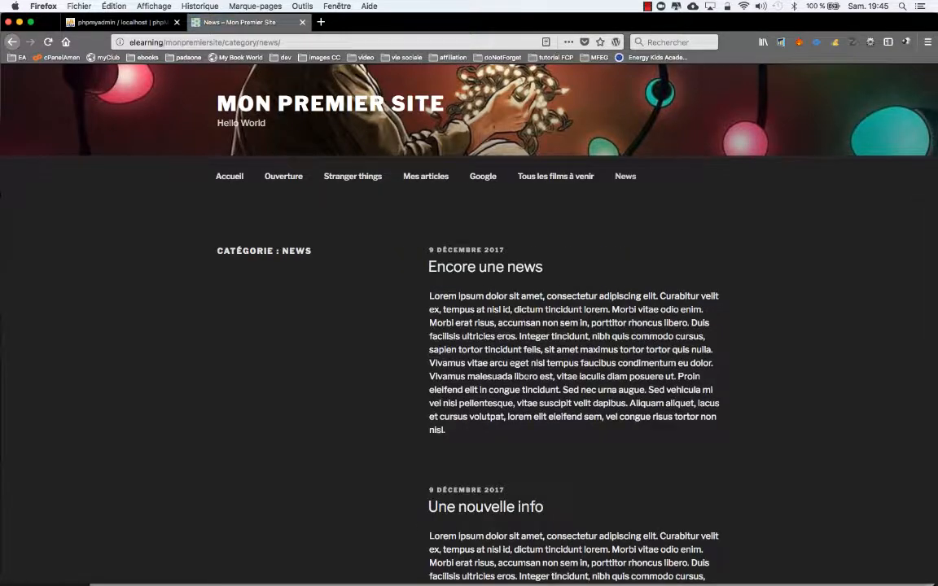
scroll(424, 314, down, 8)
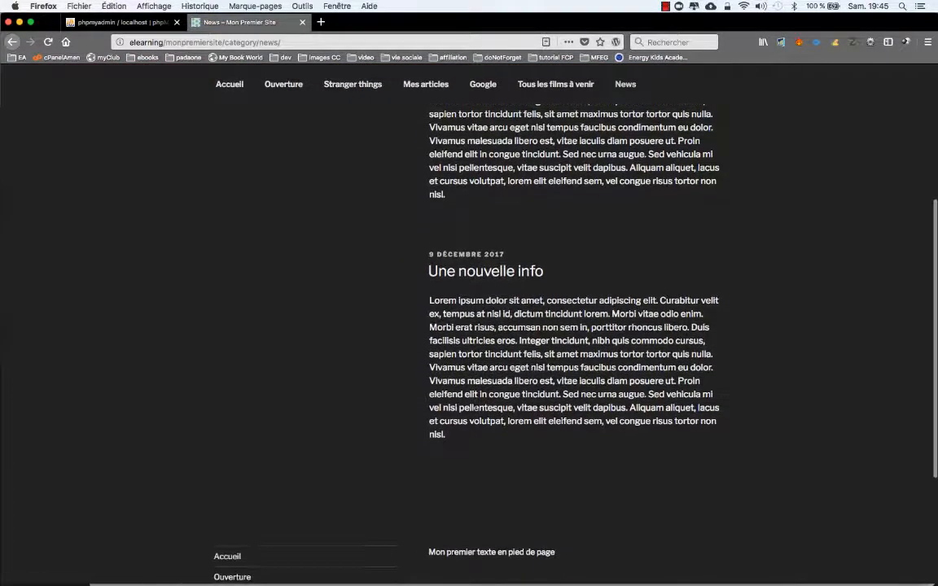
Switch back to Chrome, view the Twenty Seventeen stylesheet in the theme file editor, accepting its warning, and return to the theme management page
scroll(476, 411, up, 6)
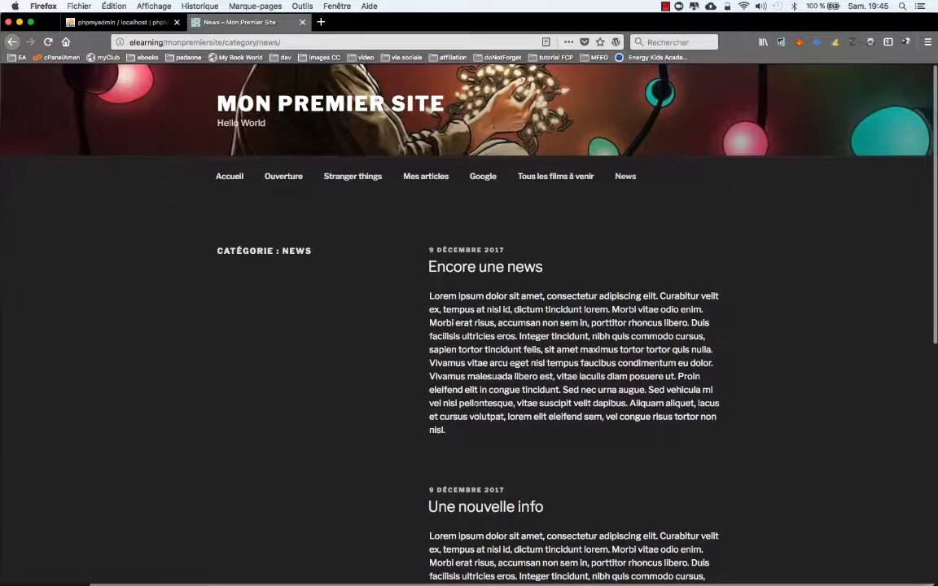
key(super+Tab)
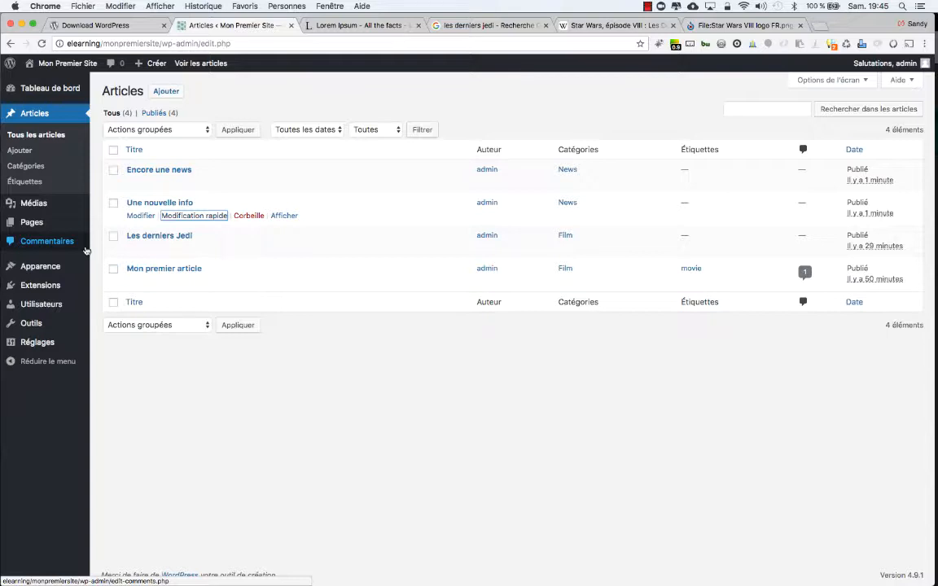
mouse_move(55, 274)
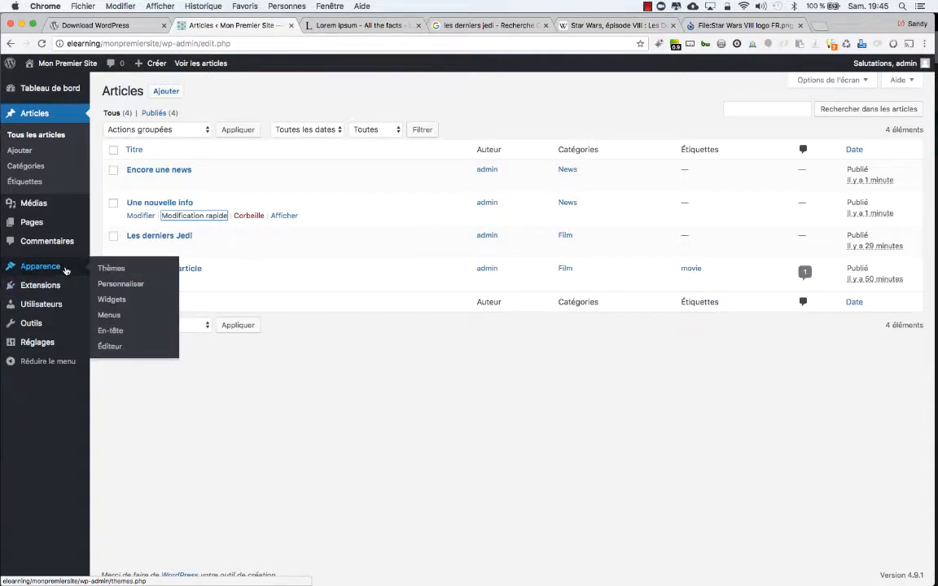
click(110, 346)
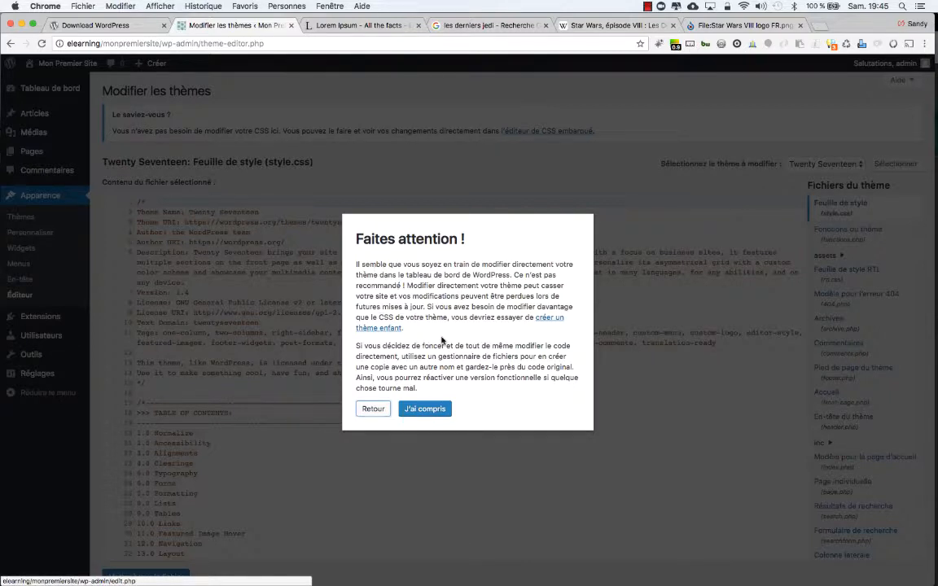
click(424, 409)
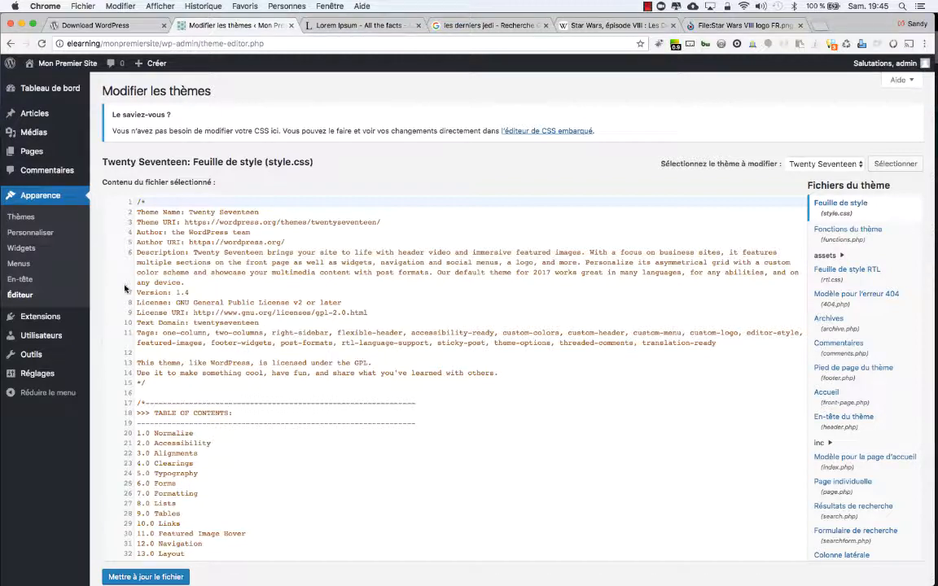
click(64, 196)
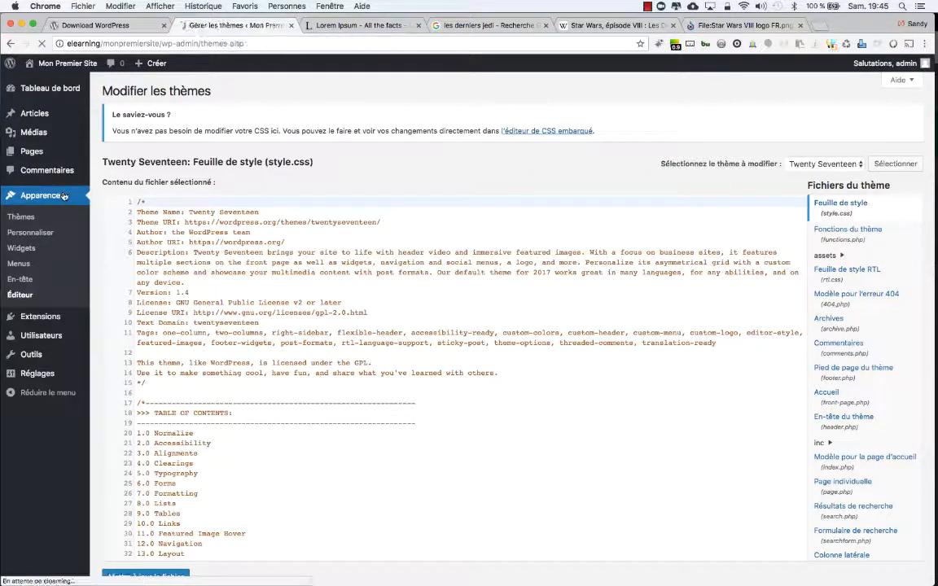